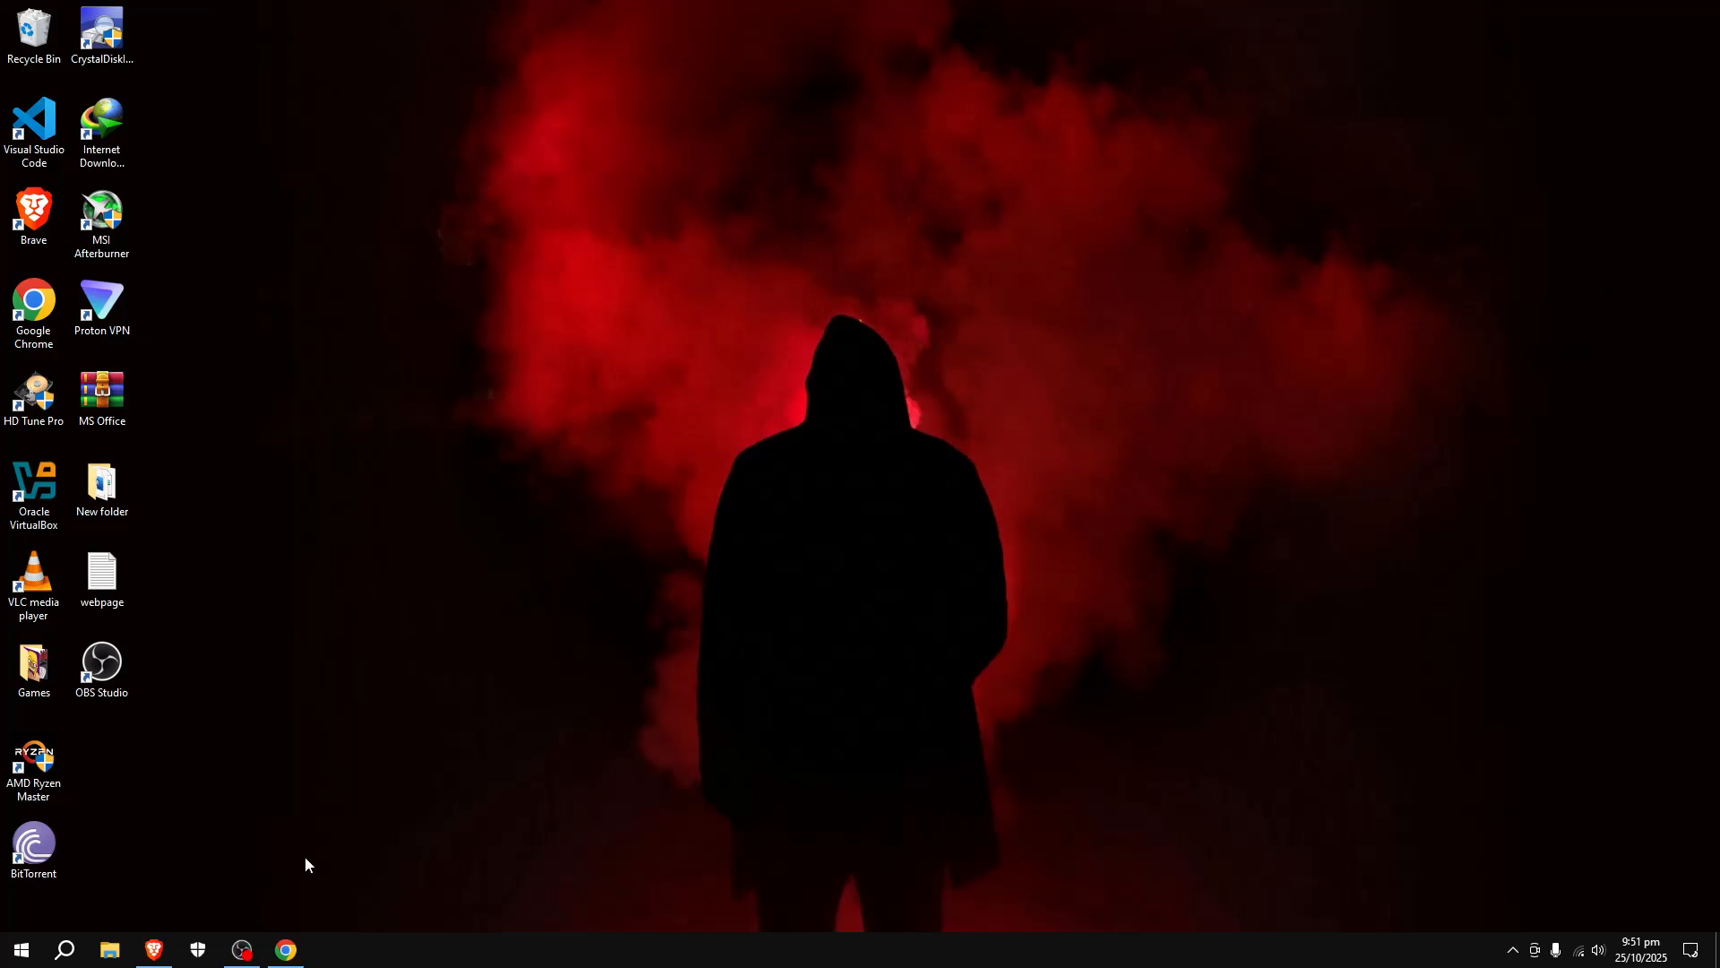
# Step: Switch to Chrome and open the Apache Friends Download XAMPP search result in a new tab
pyautogui.click(296, 952)
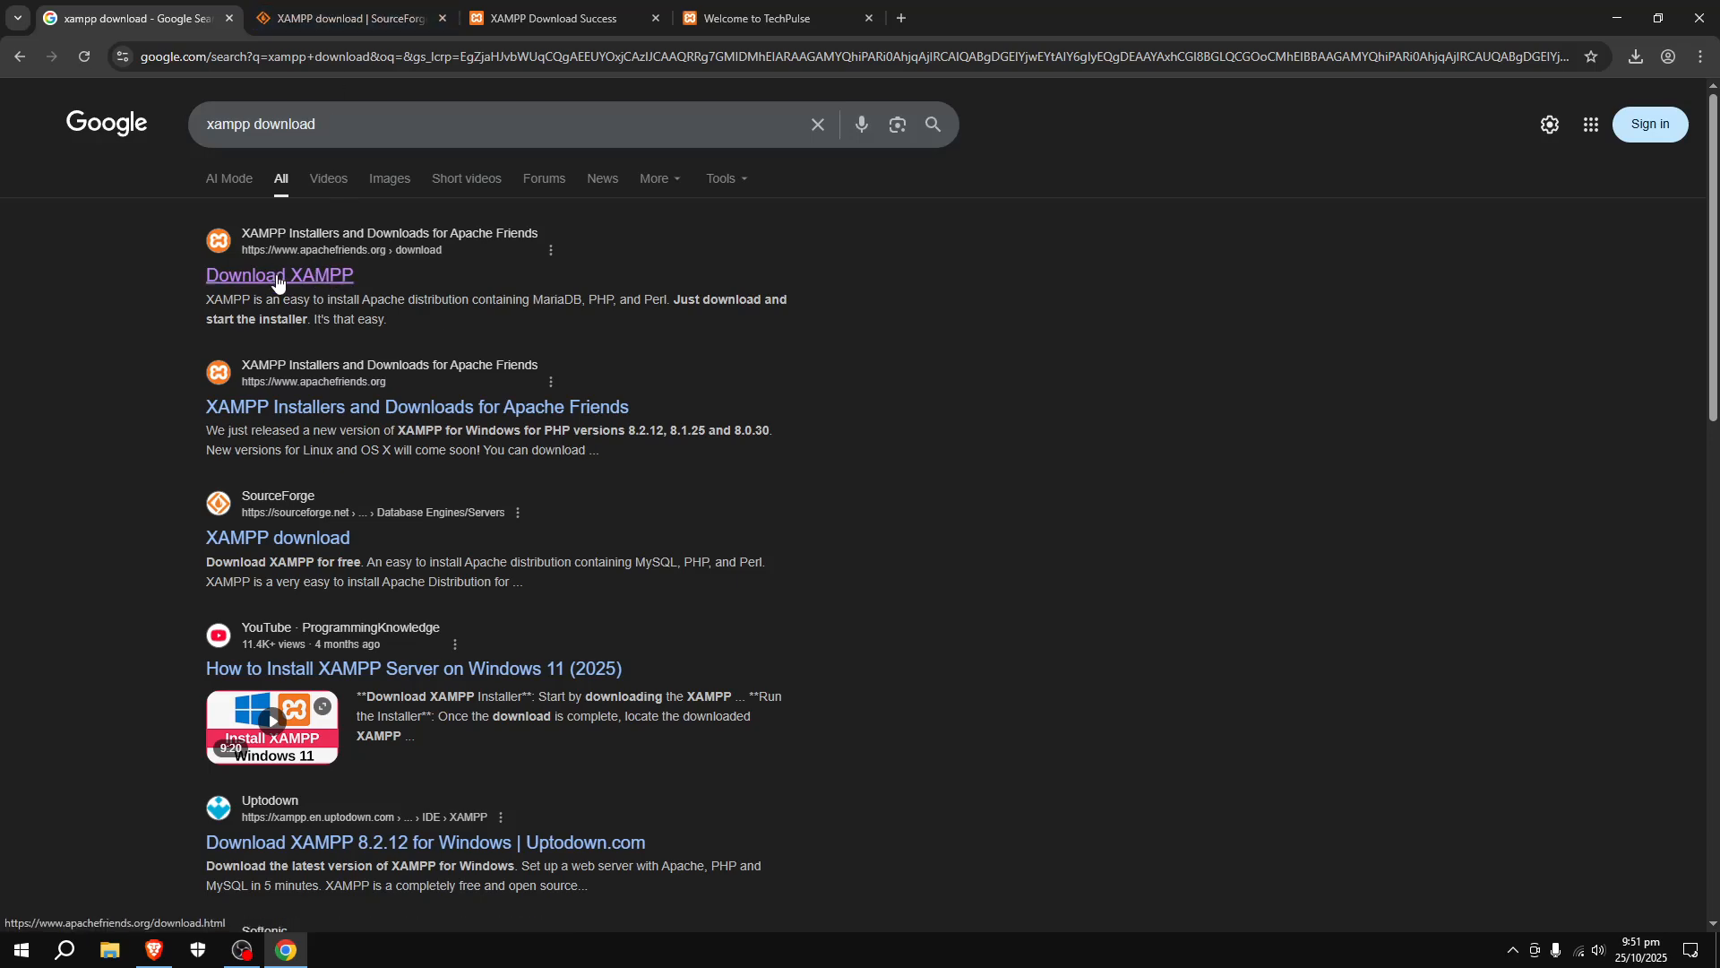
pyautogui.click(313, 9)
pyautogui.click(134, 18)
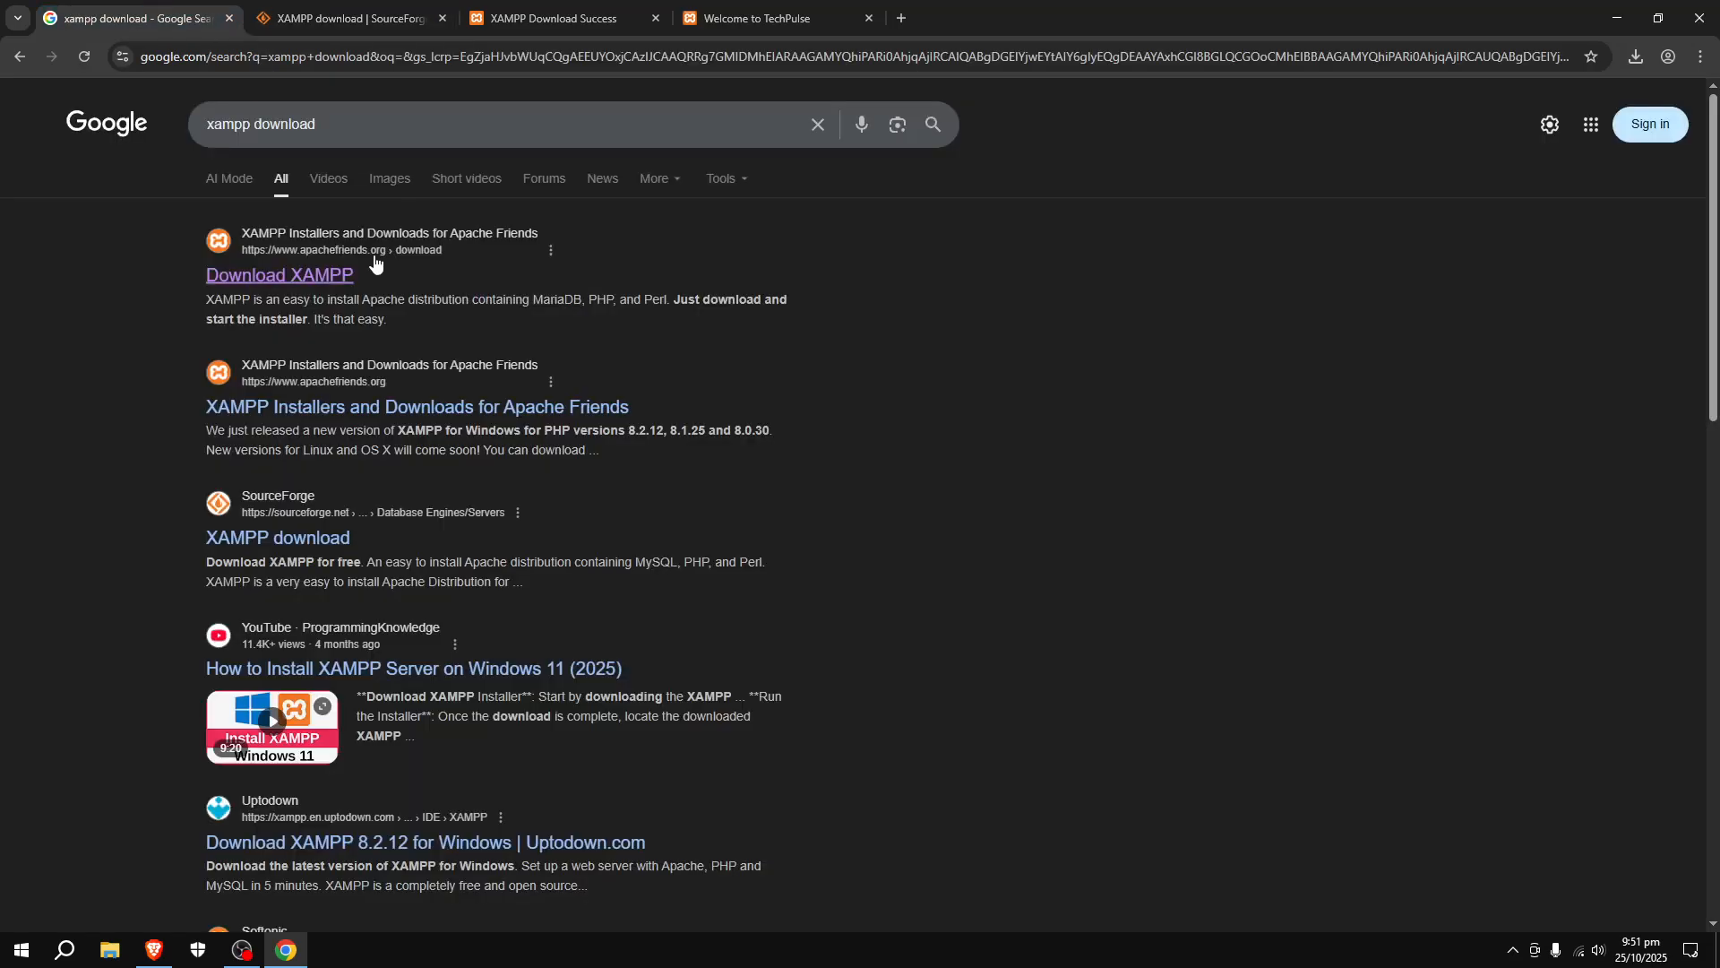
pyautogui.rightClick(303, 285)
pyautogui.click(319, 299)
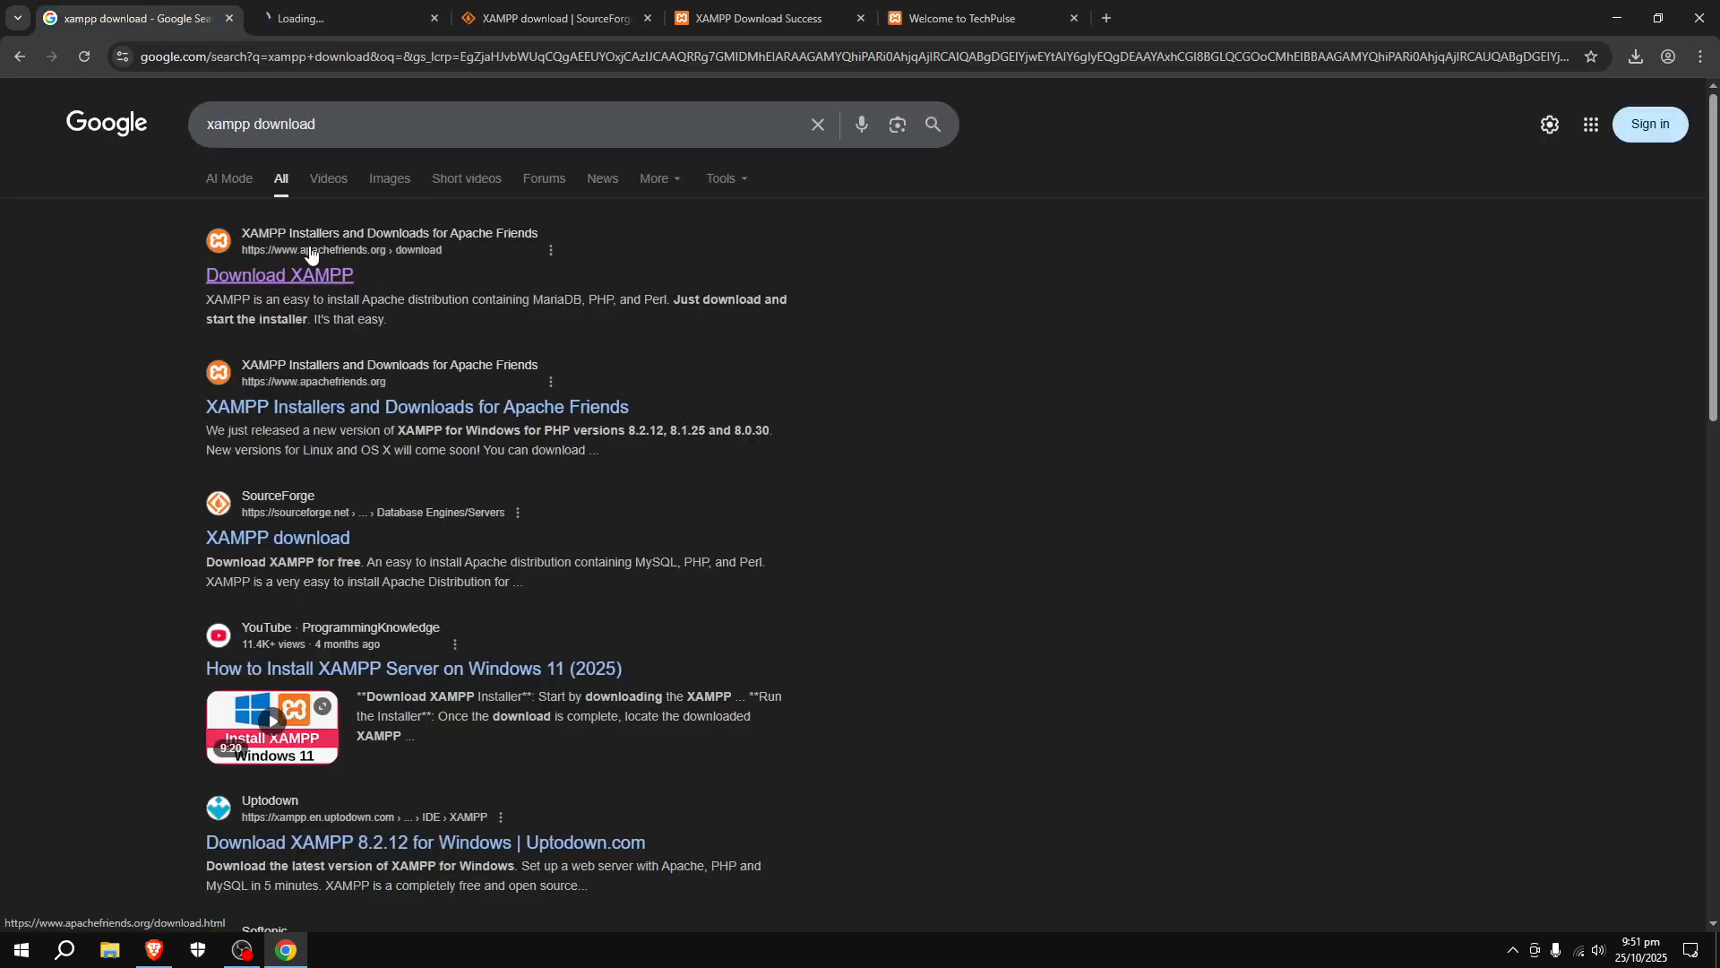
pyautogui.click(308, 22)
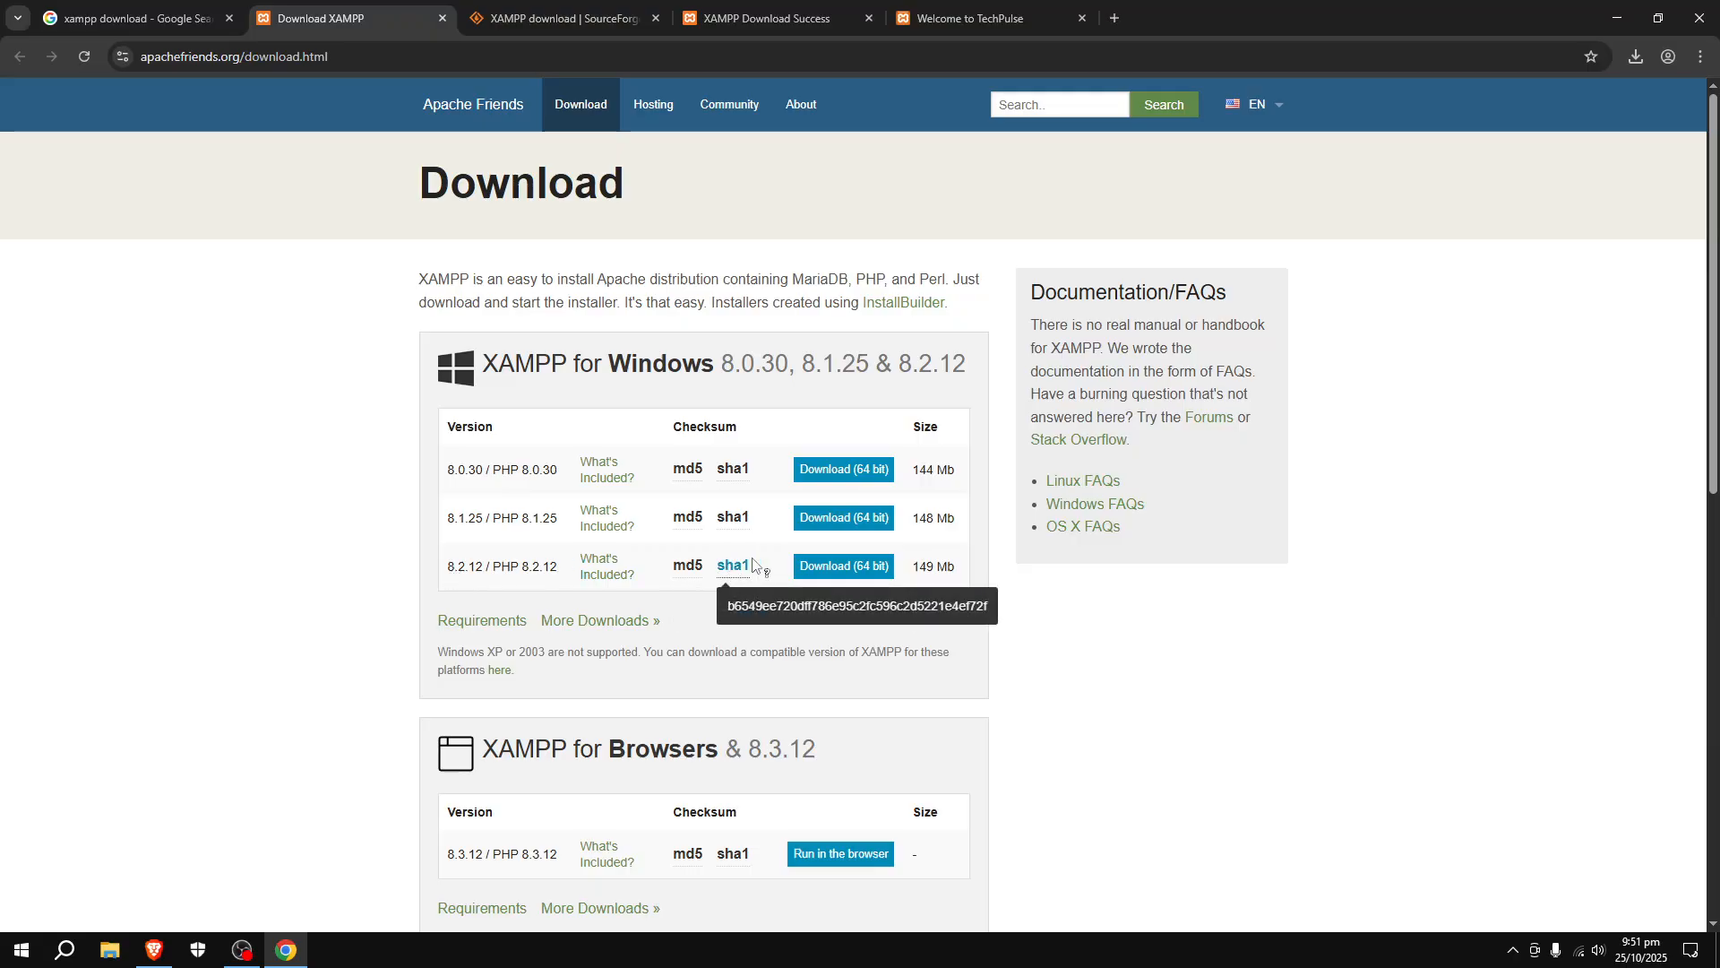
# Step: Download the 64-bit XAMPP 8.2.12 installer for Windows and check its download progress
pyautogui.click(822, 576)
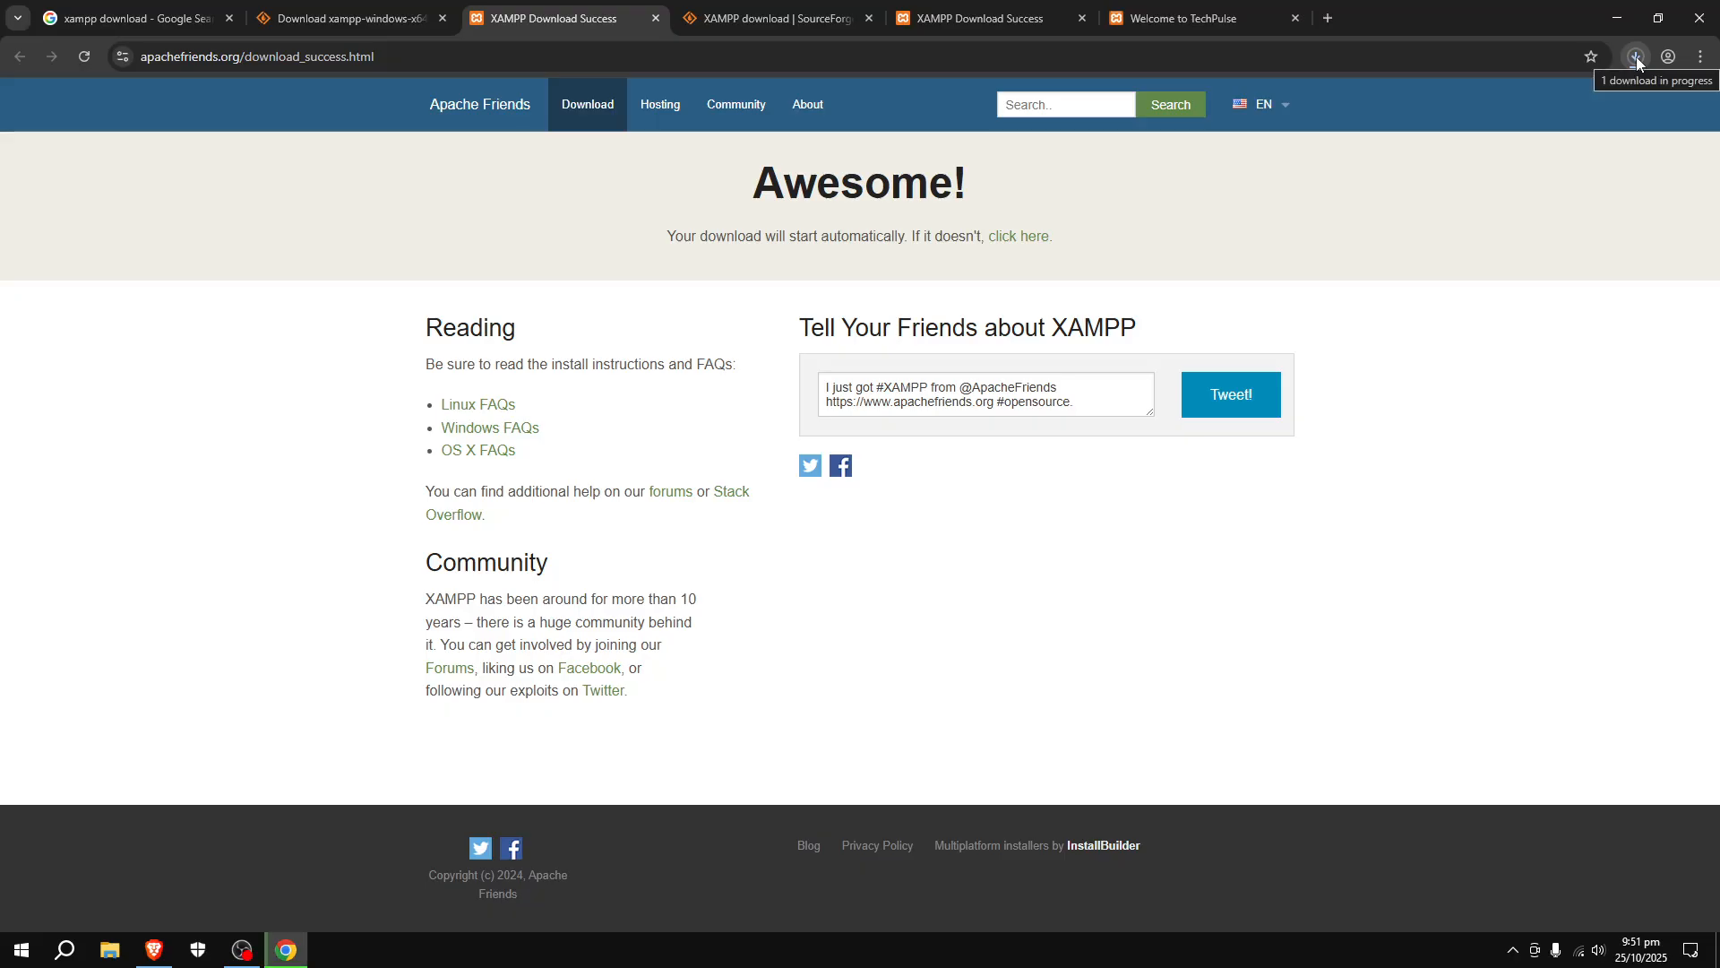
pyautogui.click(1637, 58)
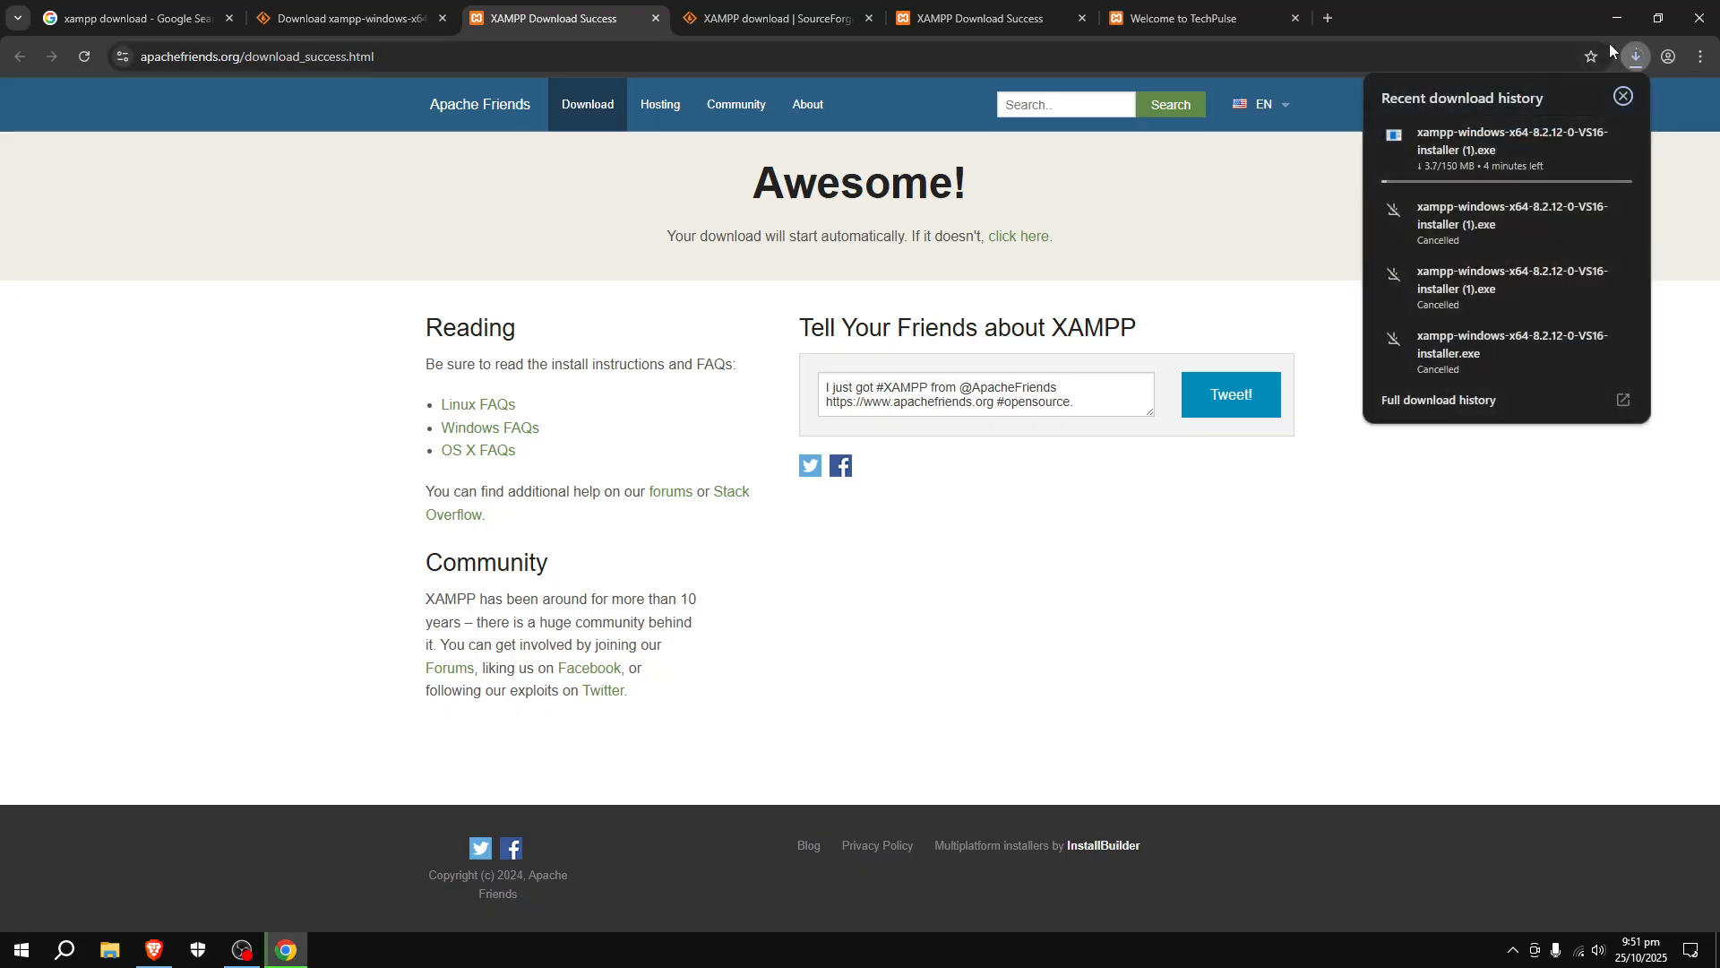
pyautogui.click(1634, 57)
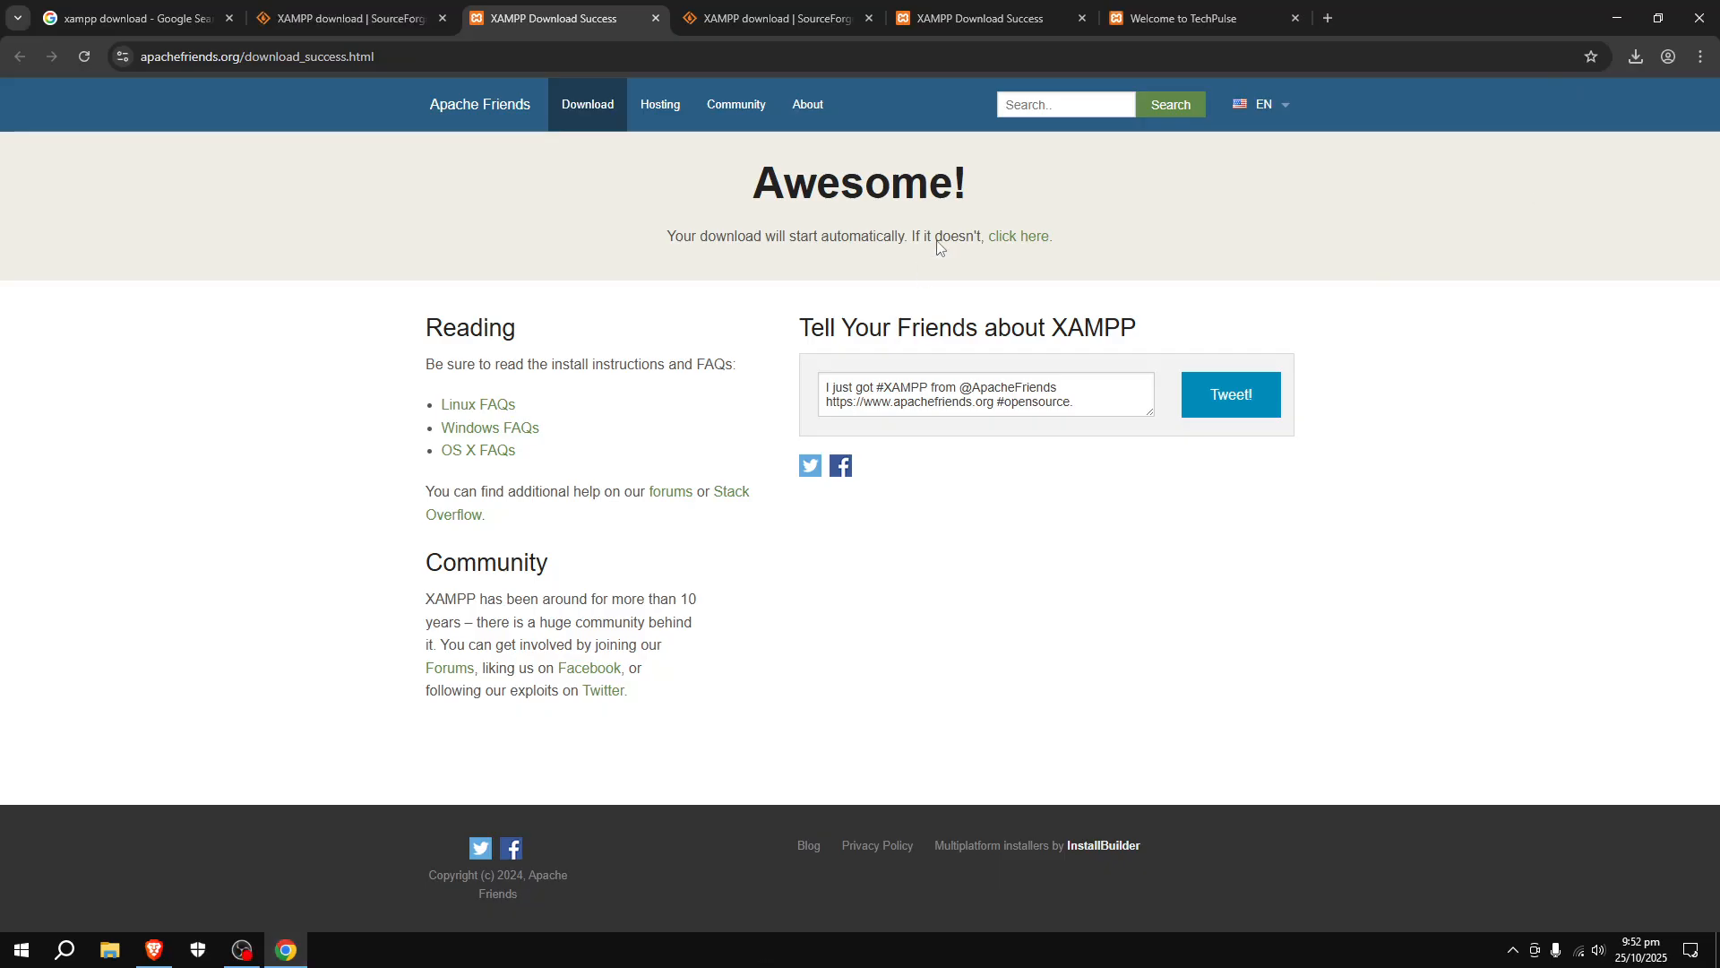
# Step: Launch the XAMPP installer from the Downloads folder in File Explorer and accept the User Account Control warning
pyautogui.click(106, 952)
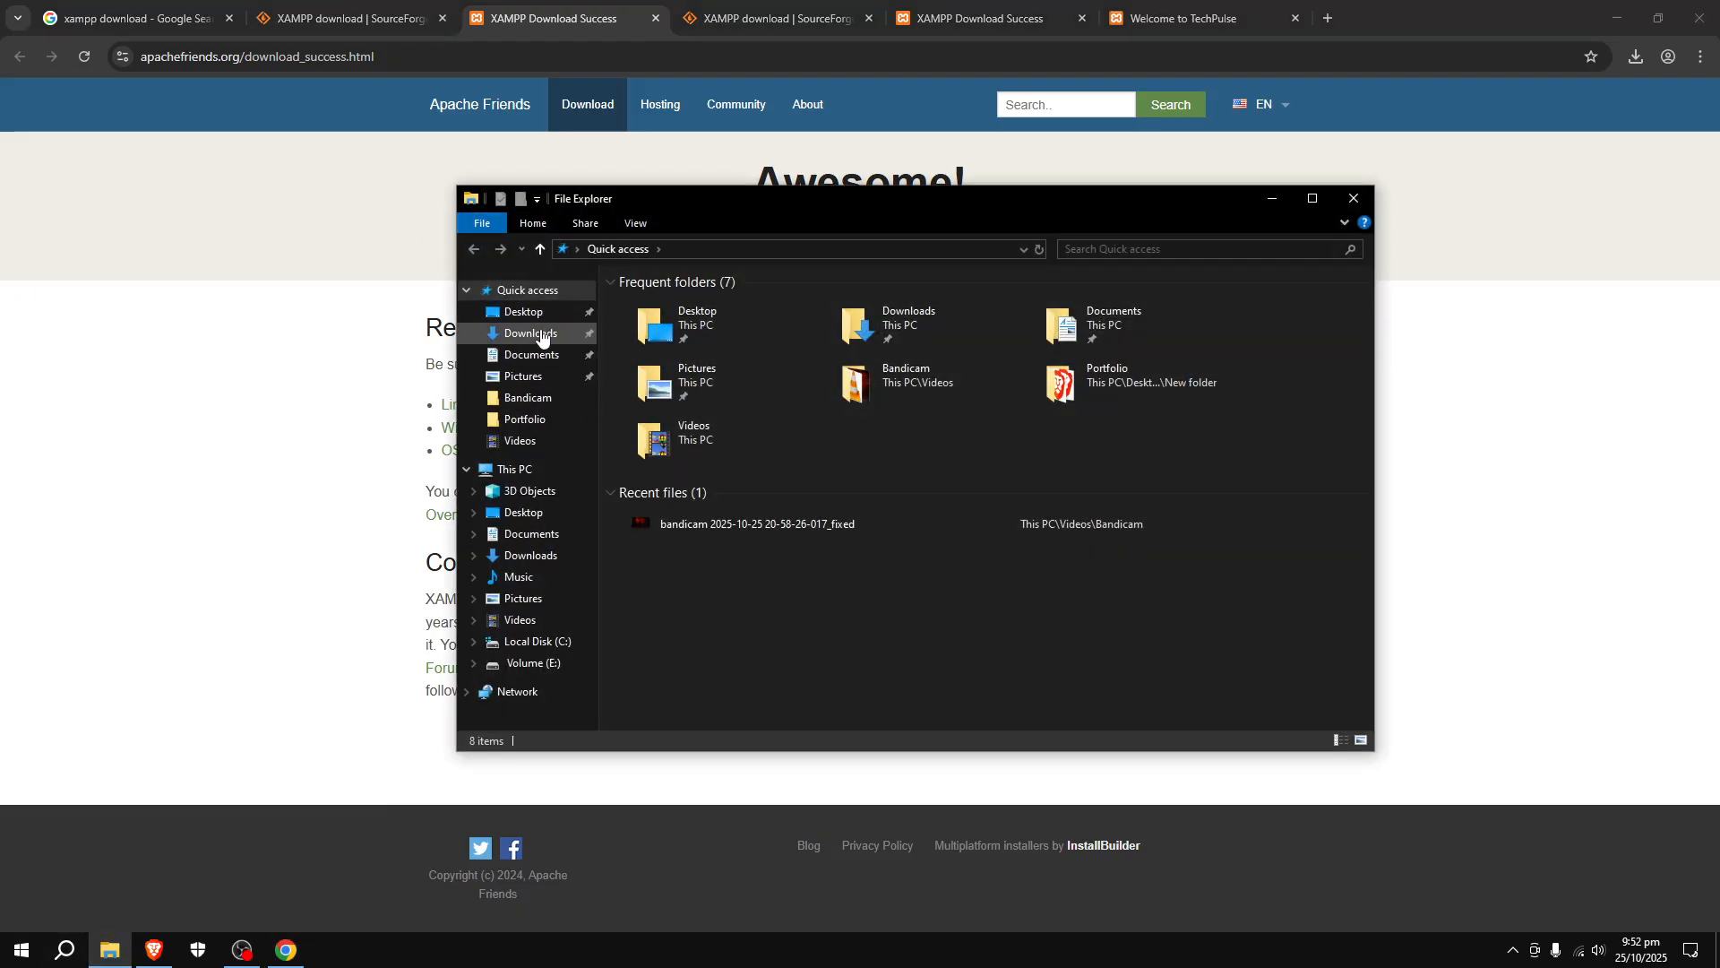
pyautogui.click(541, 337)
pyautogui.scroll(-3, 744, 502)
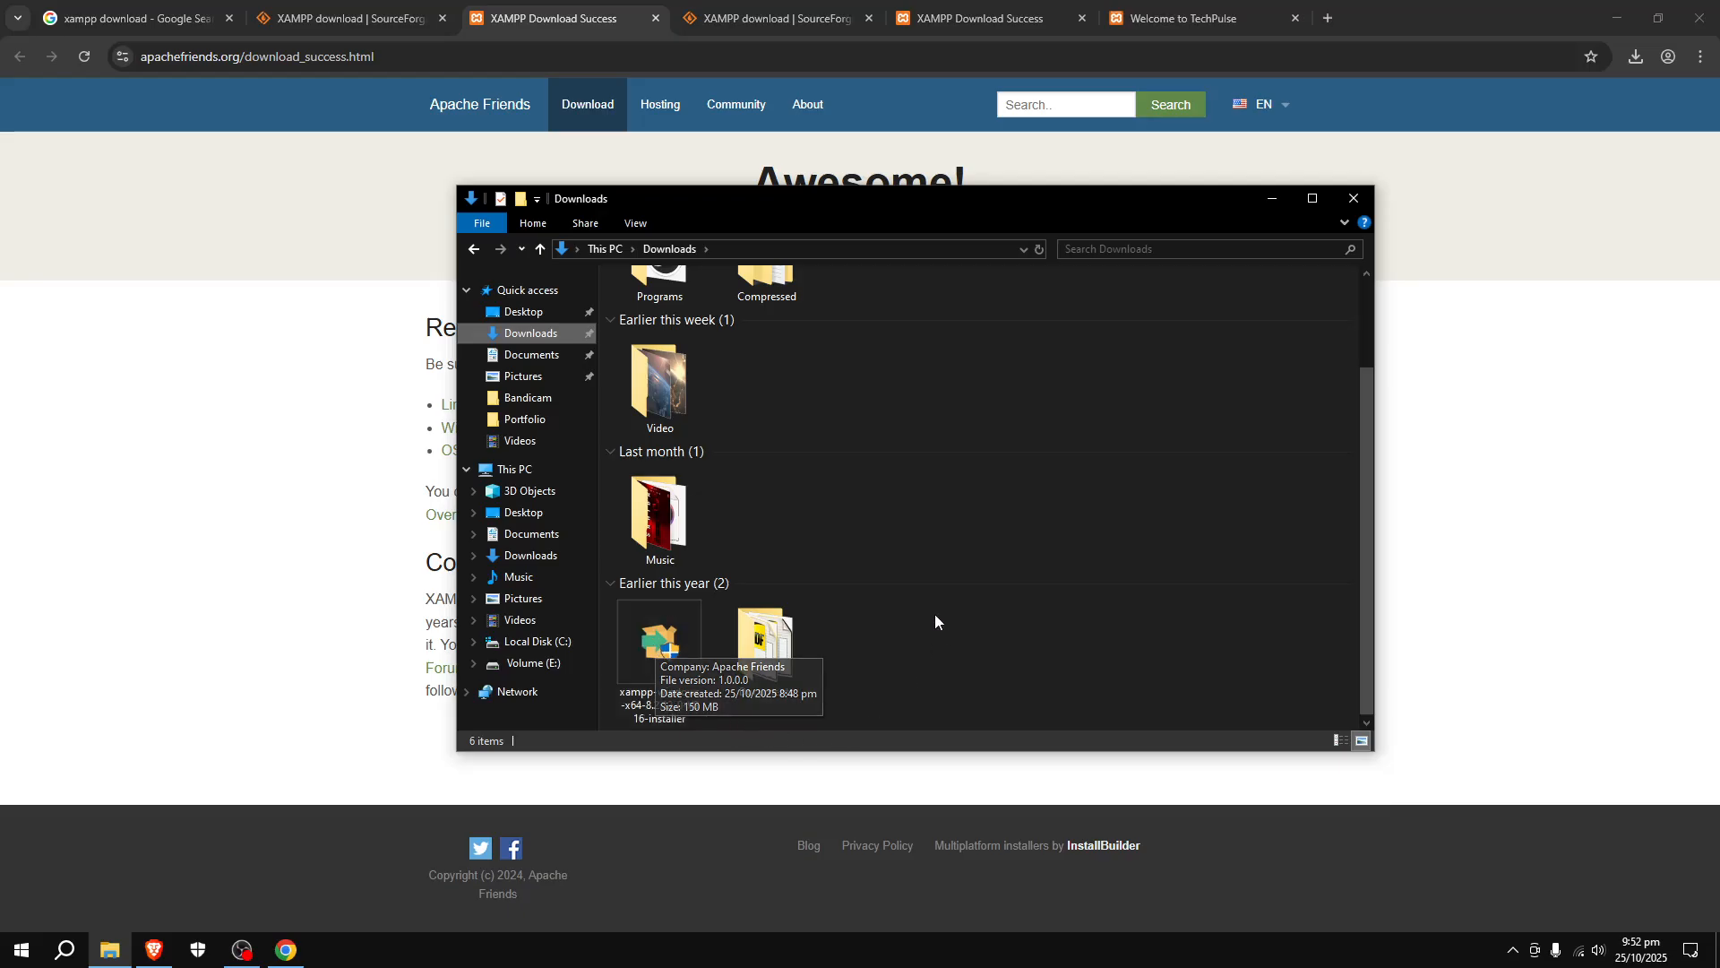
pyautogui.doubleClick(660, 644)
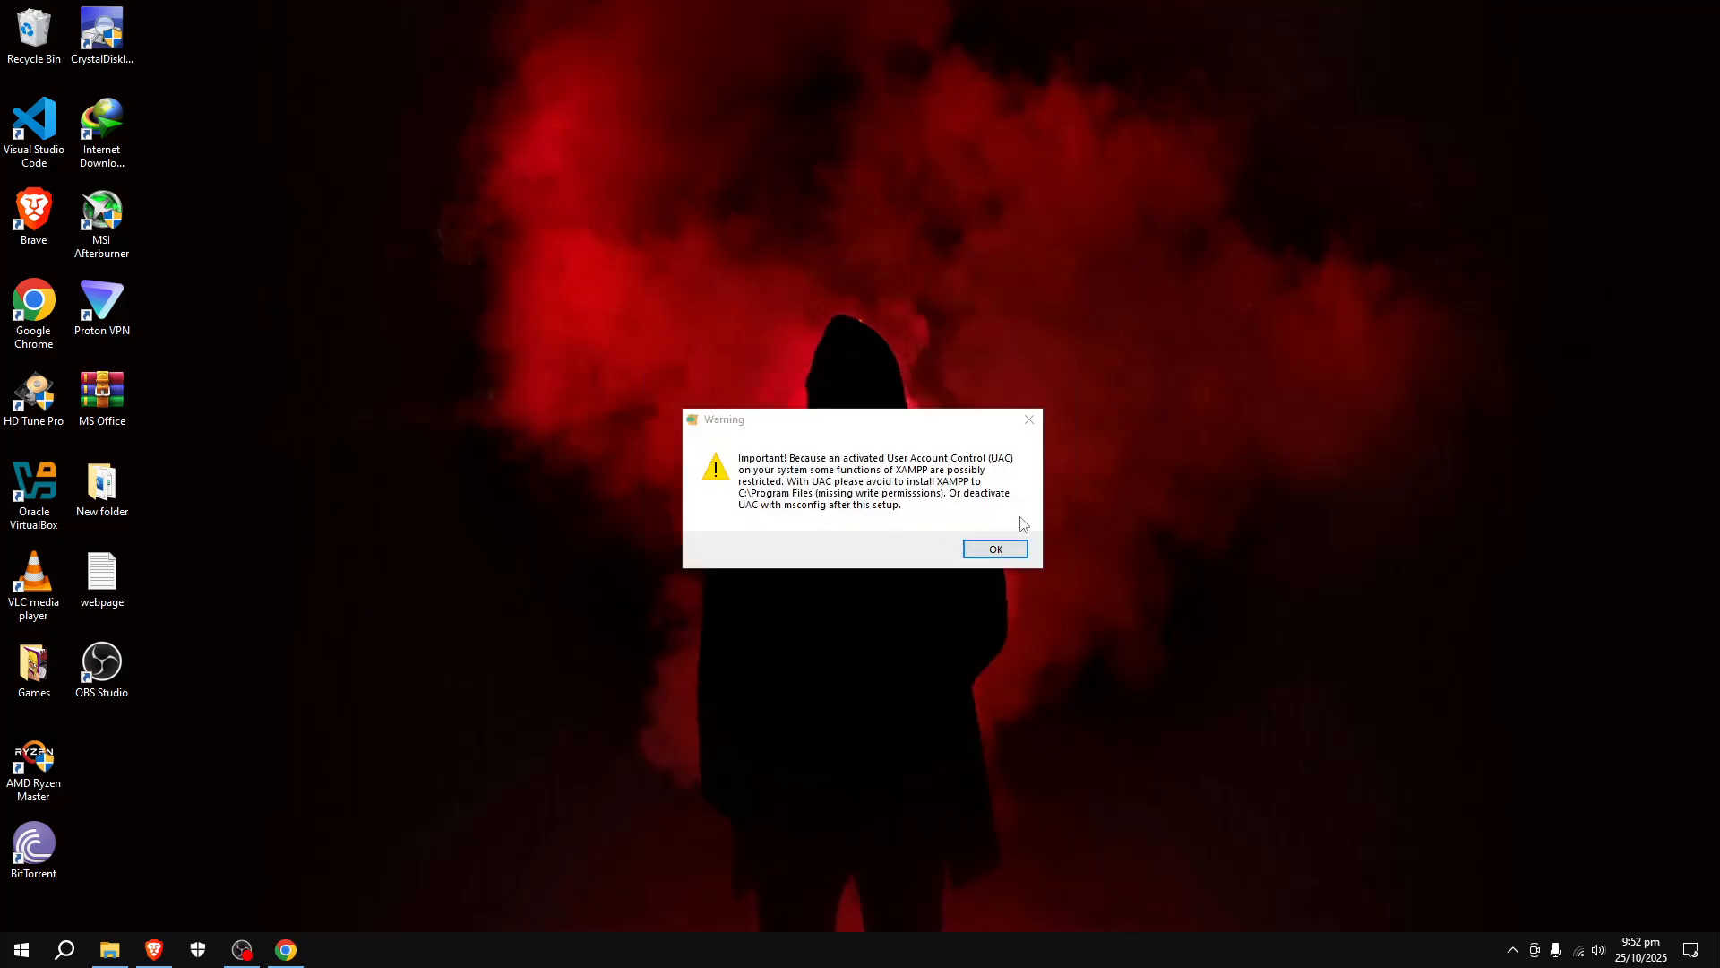
pyautogui.click(1010, 554)
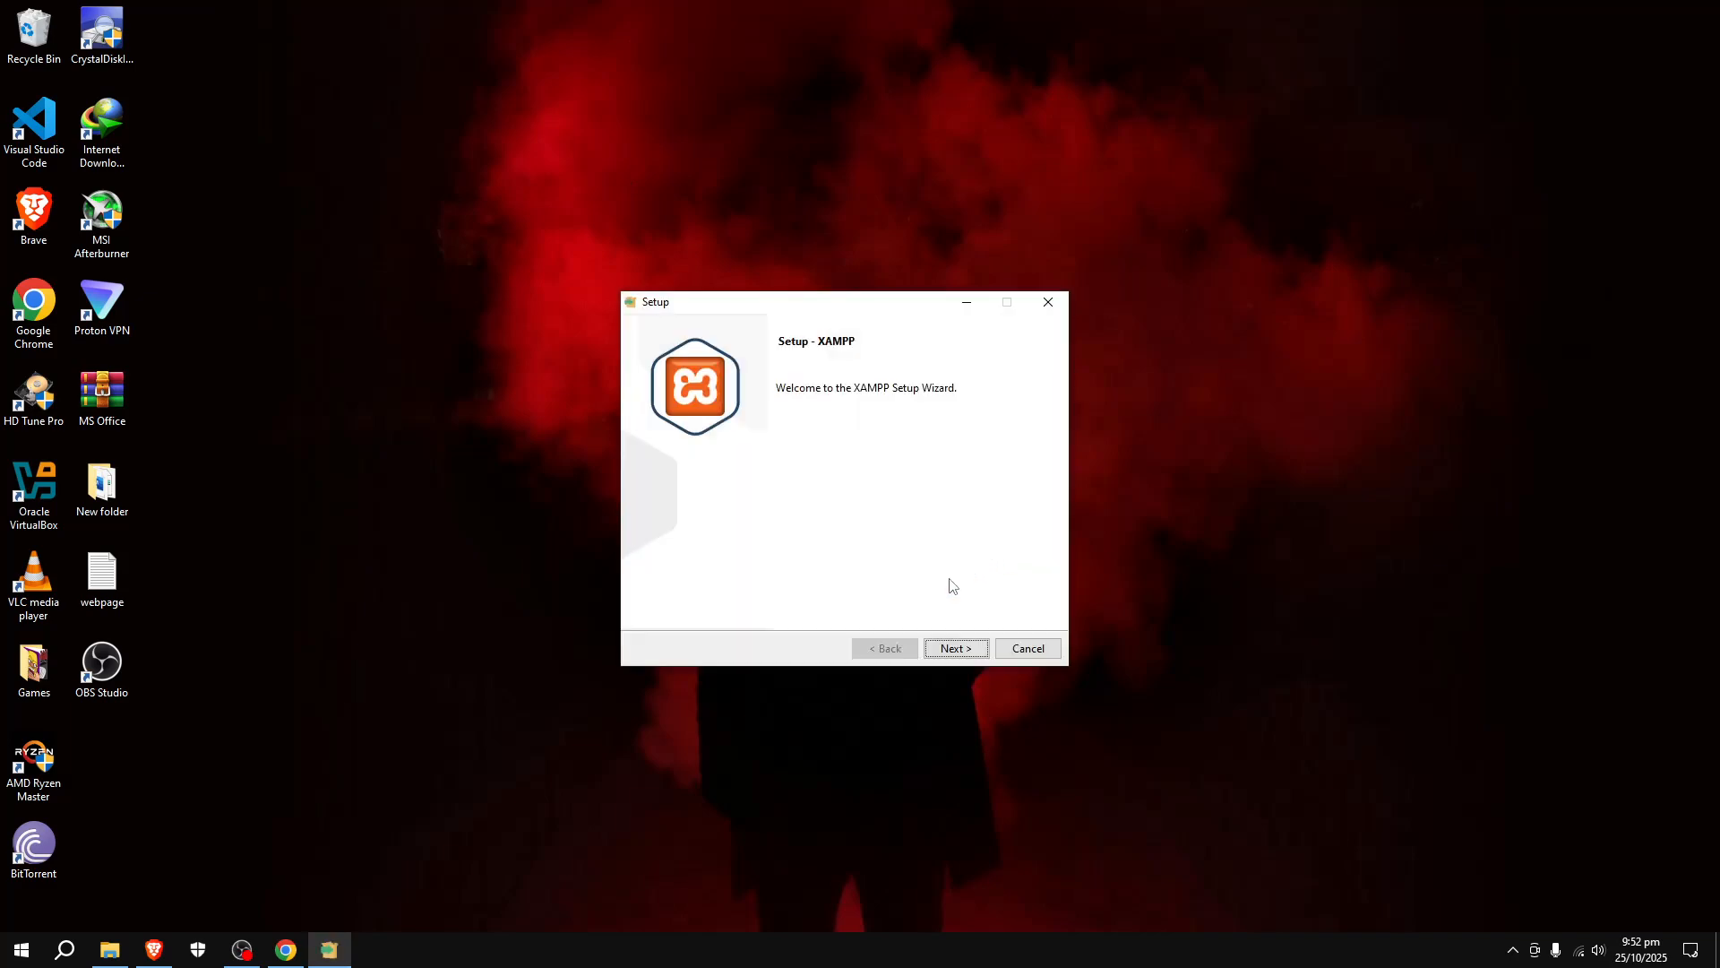
# Step: Install XAMPP with the default components in C:\xampp, with English as the control panel language
pyautogui.click(948, 651)
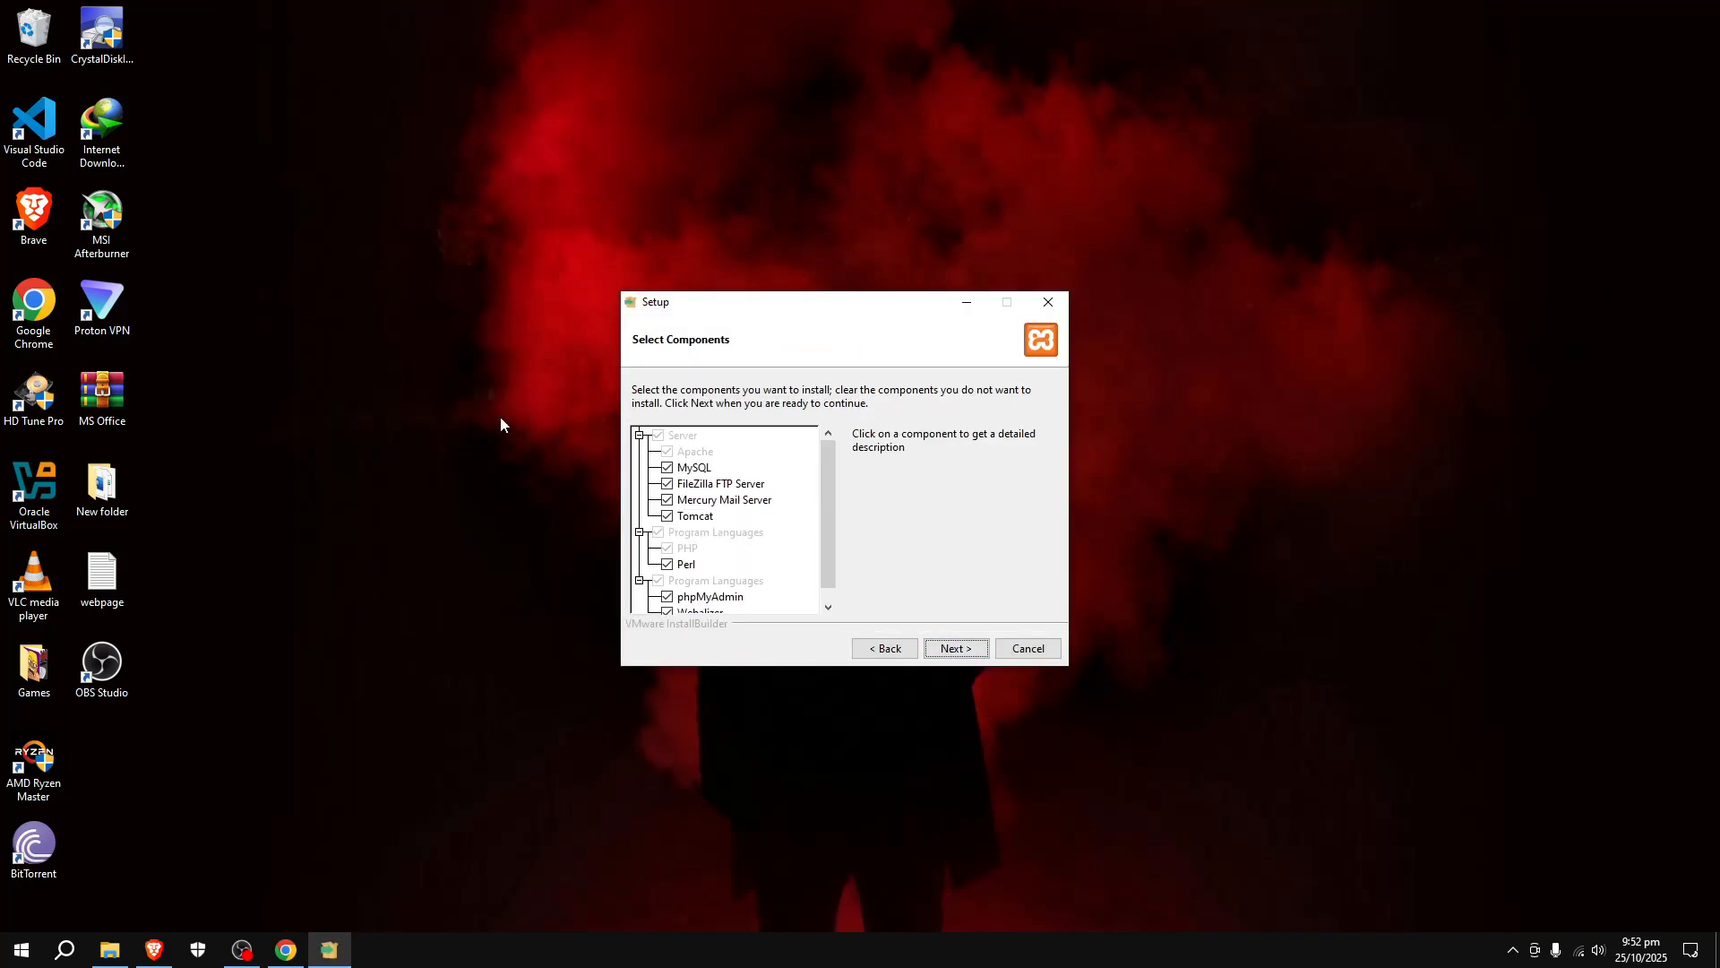
pyautogui.click(955, 648)
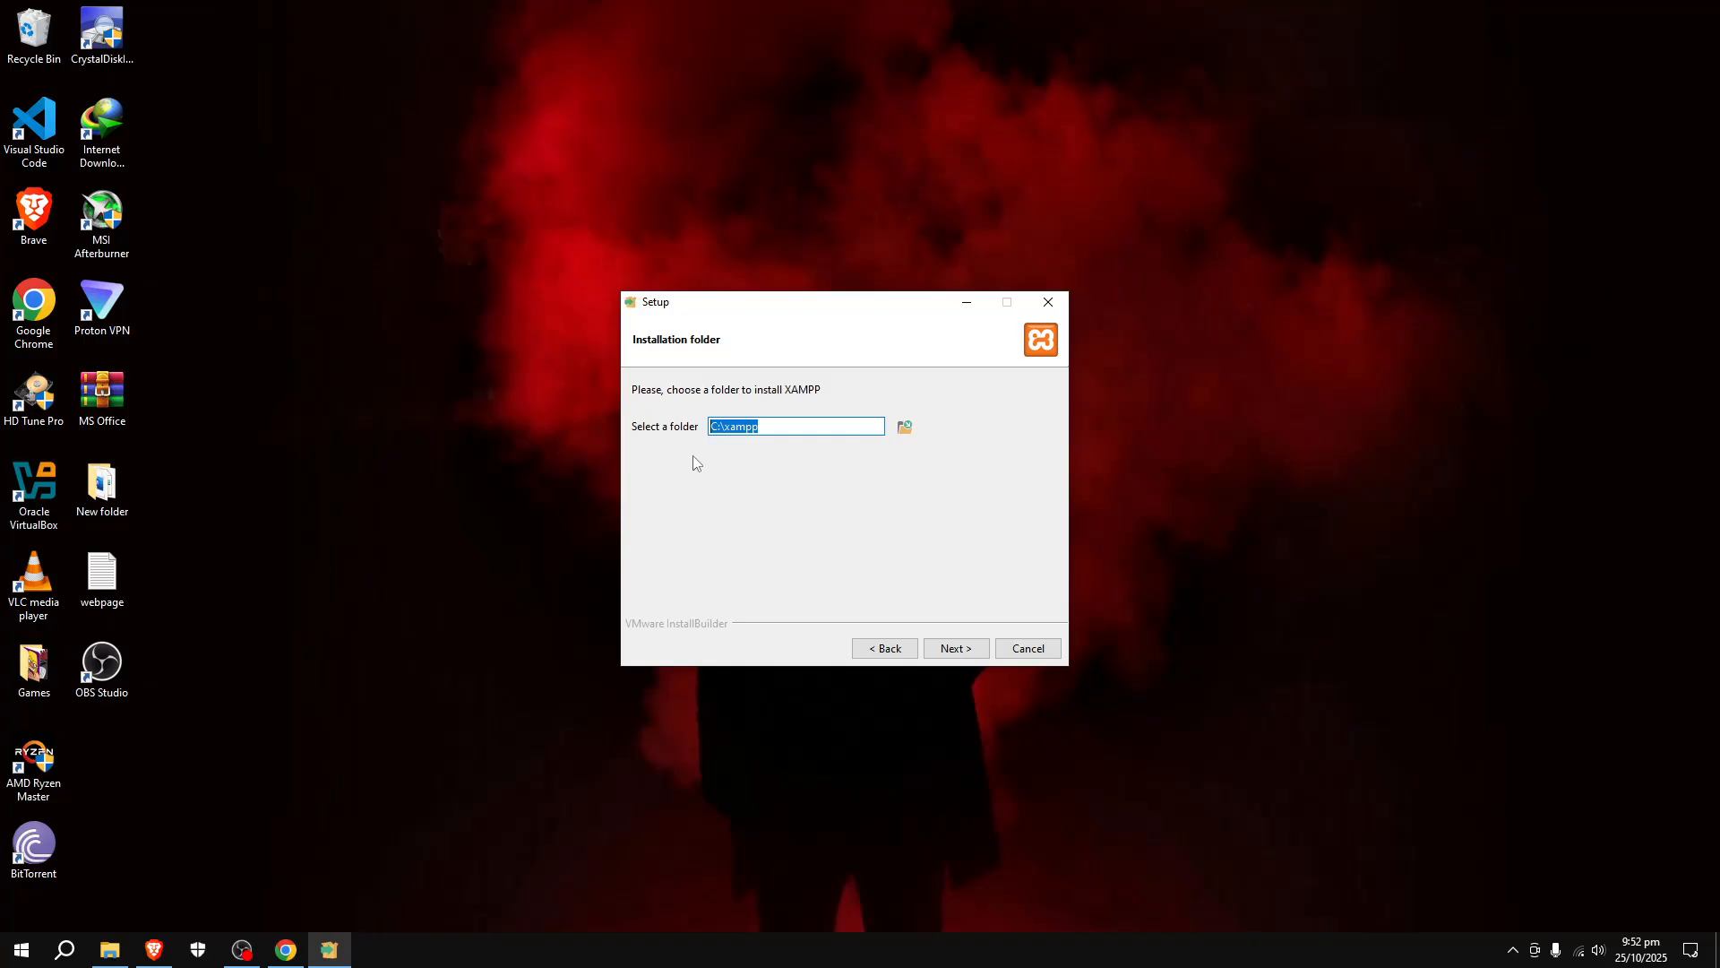
pyautogui.click(953, 649)
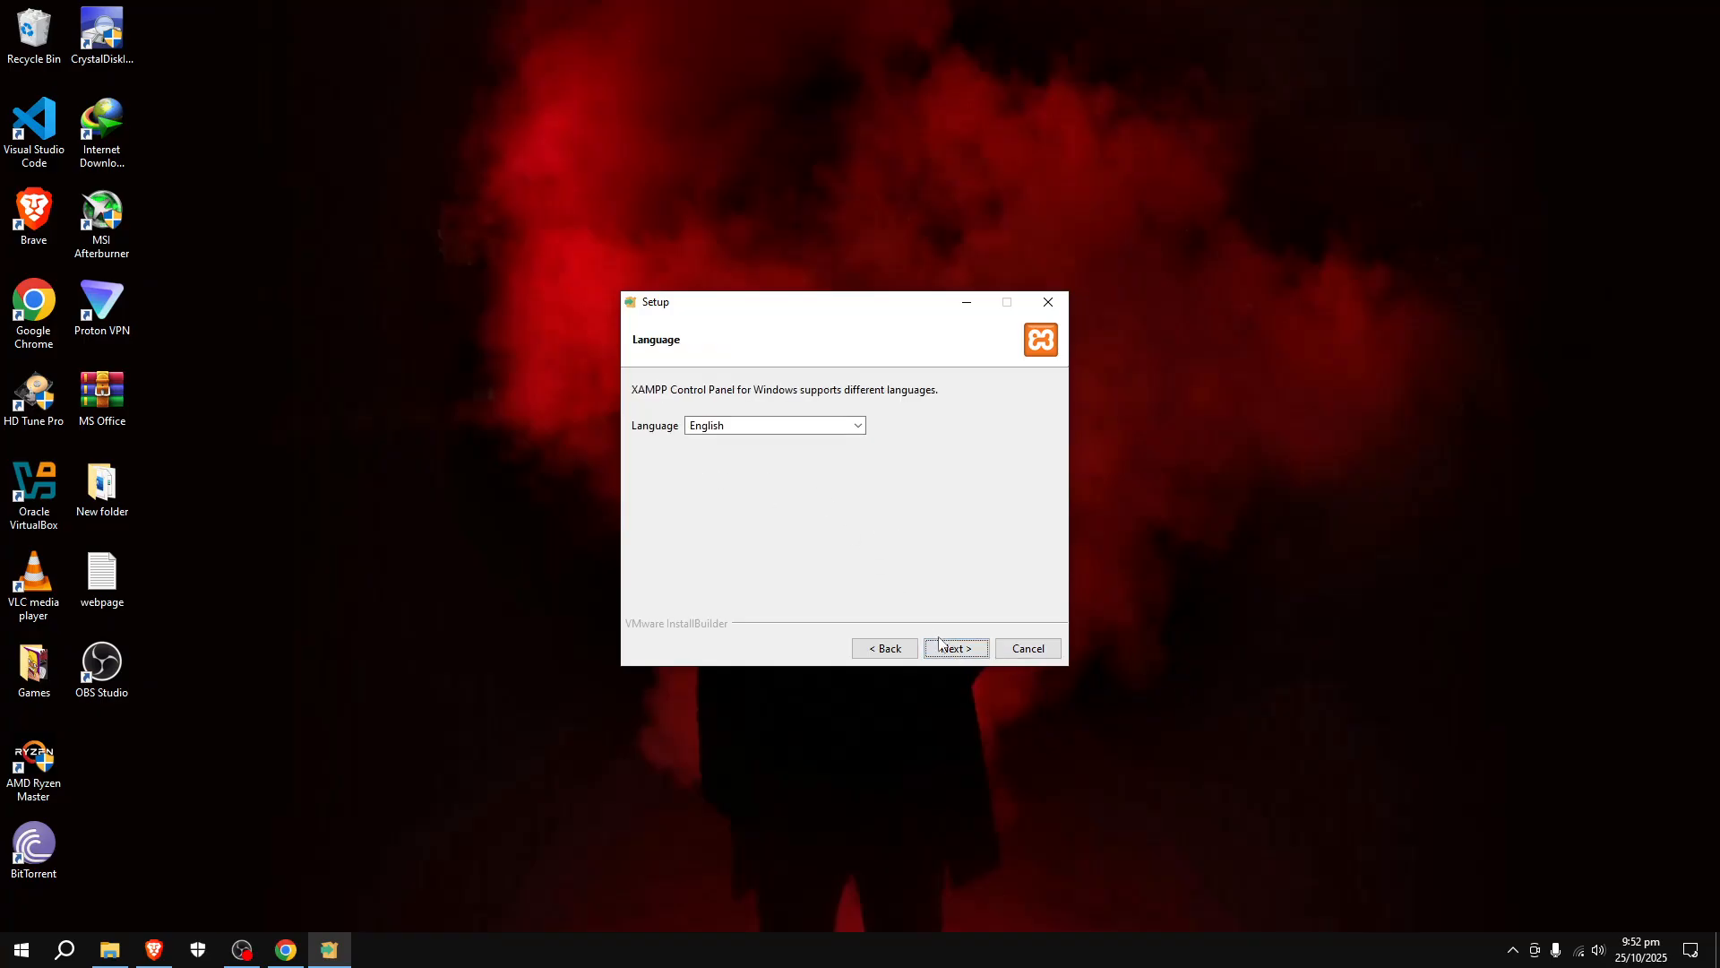
pyautogui.click(950, 650)
pyautogui.click(949, 650)
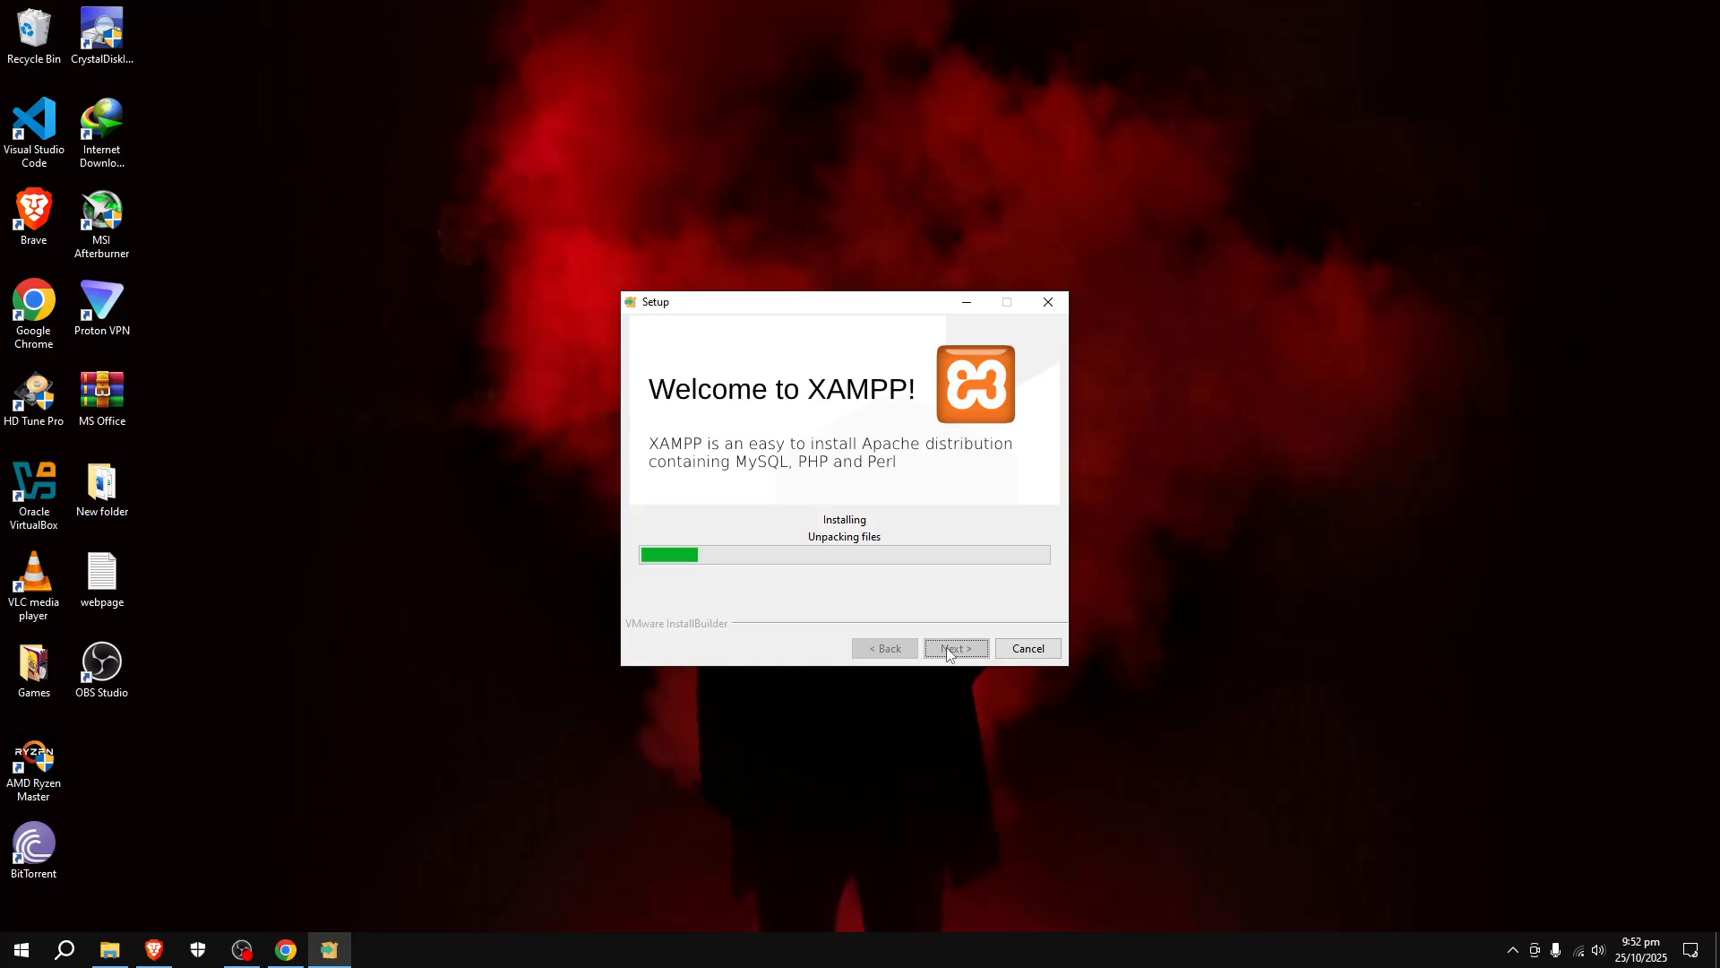
# Step: Finish the XAMPP setup without starting the Control Panel, and refresh the desktop
pyautogui.click(373, 582)
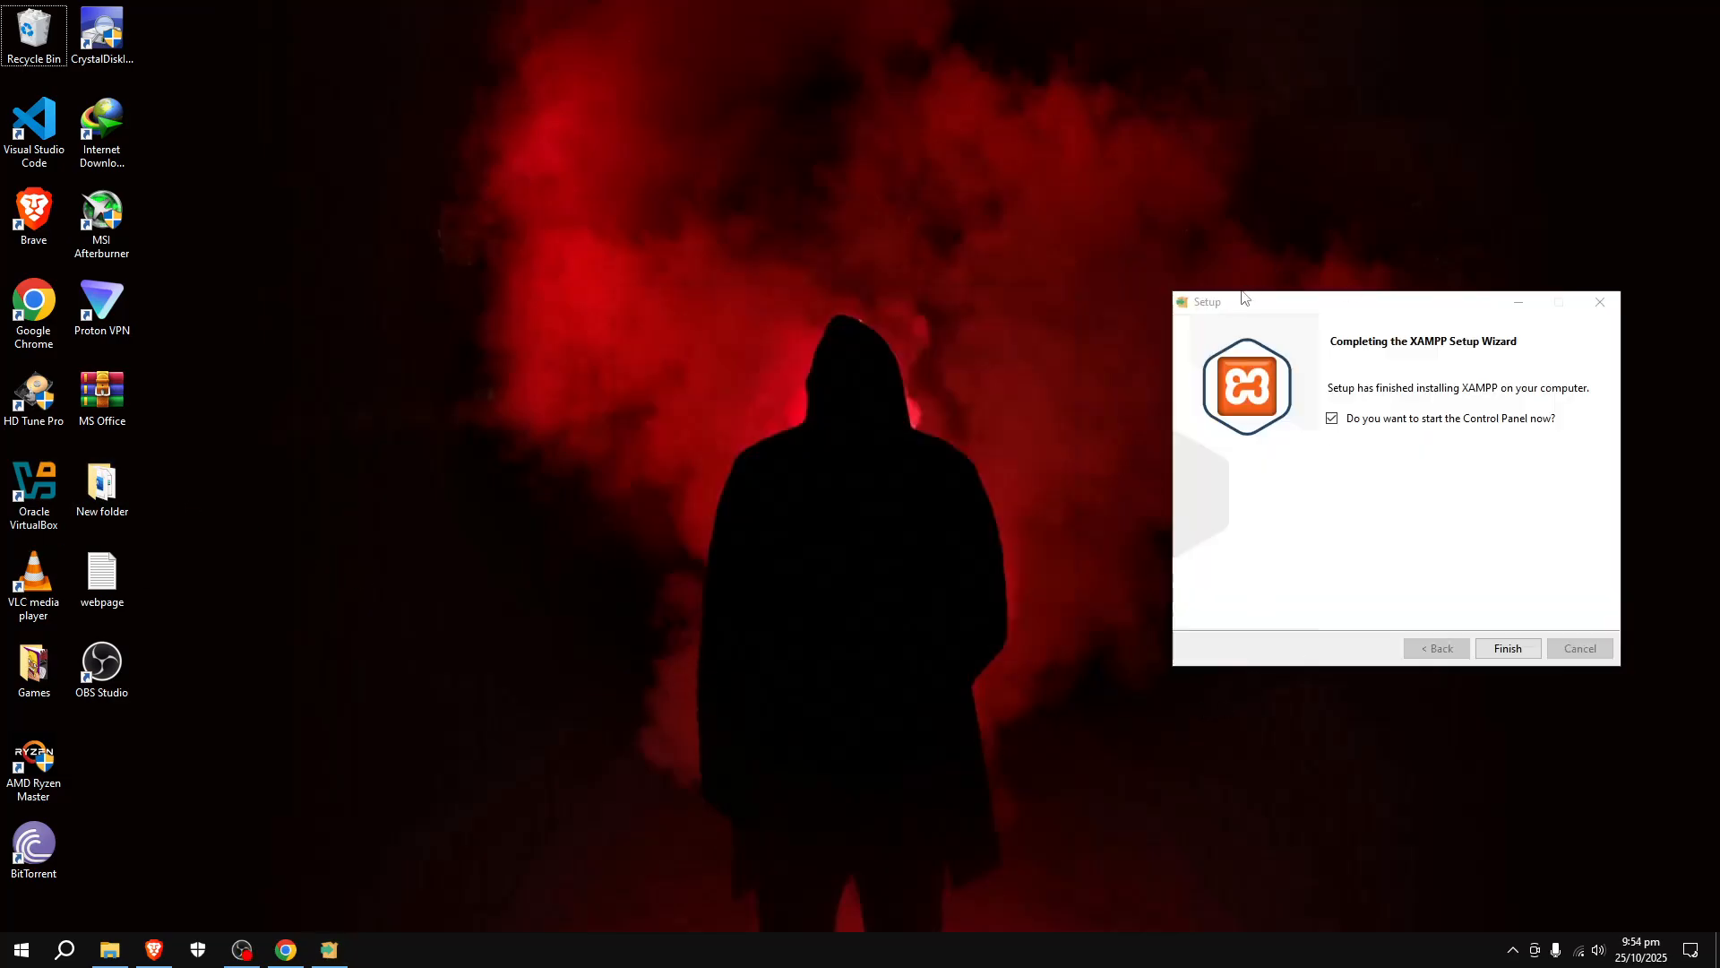
pyautogui.moveTo(1244, 303); pyautogui.dragTo(580, 225)
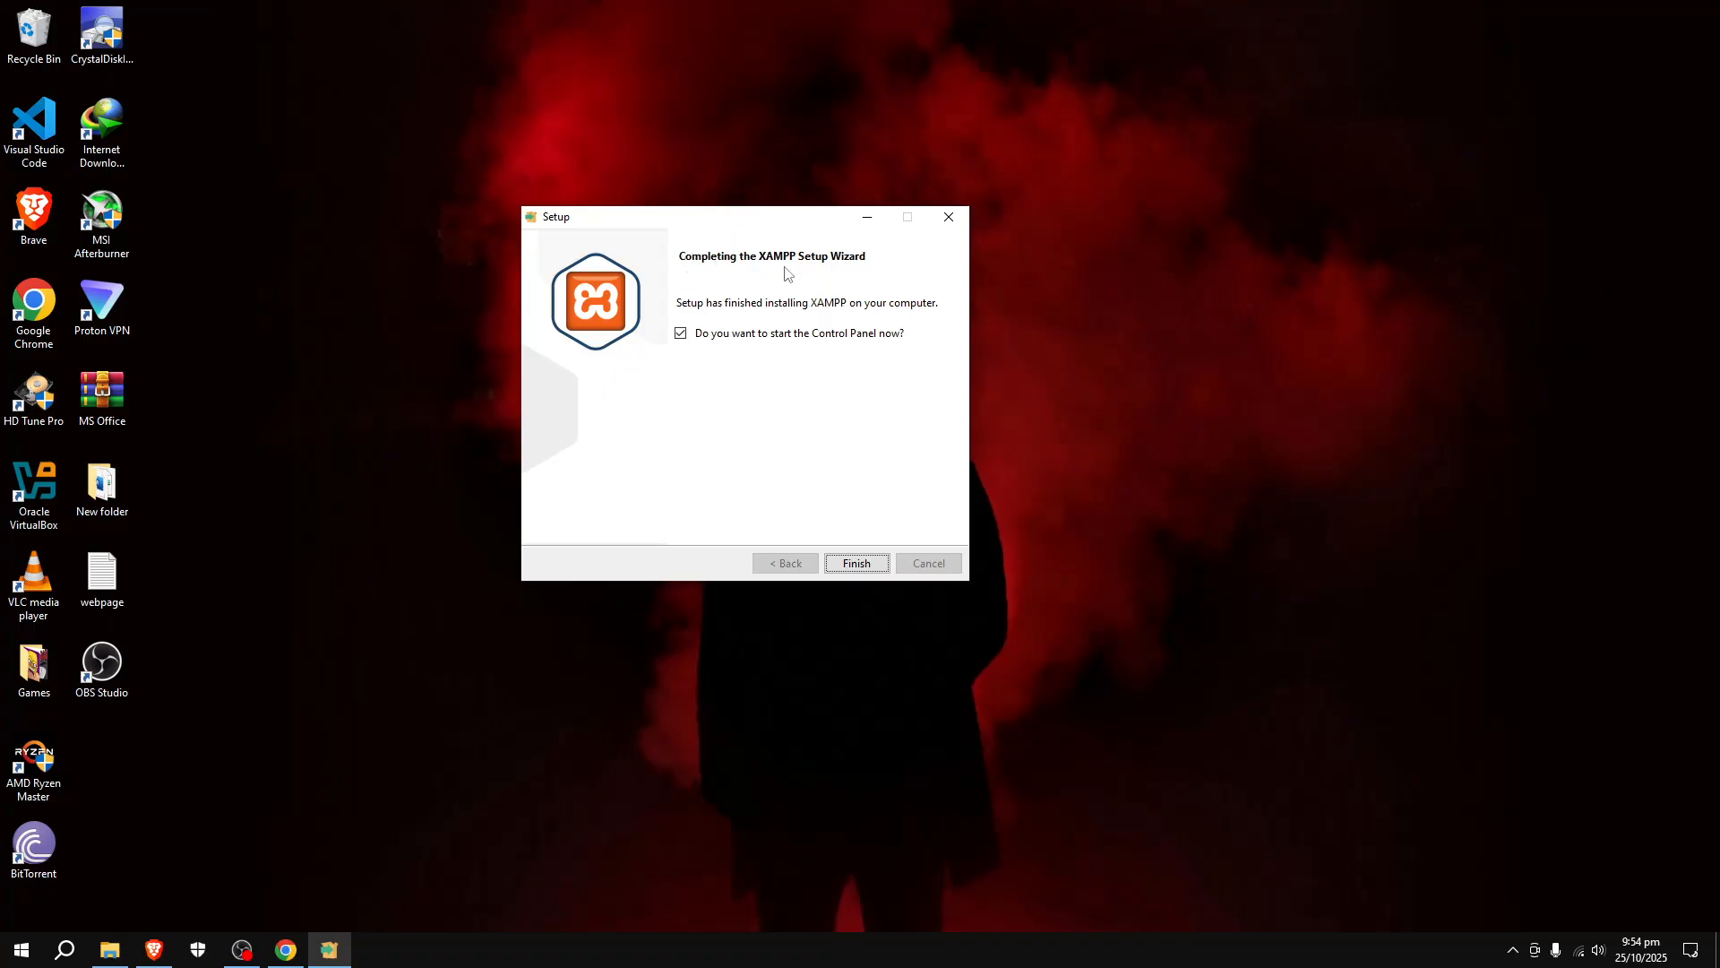
pyautogui.click(680, 334)
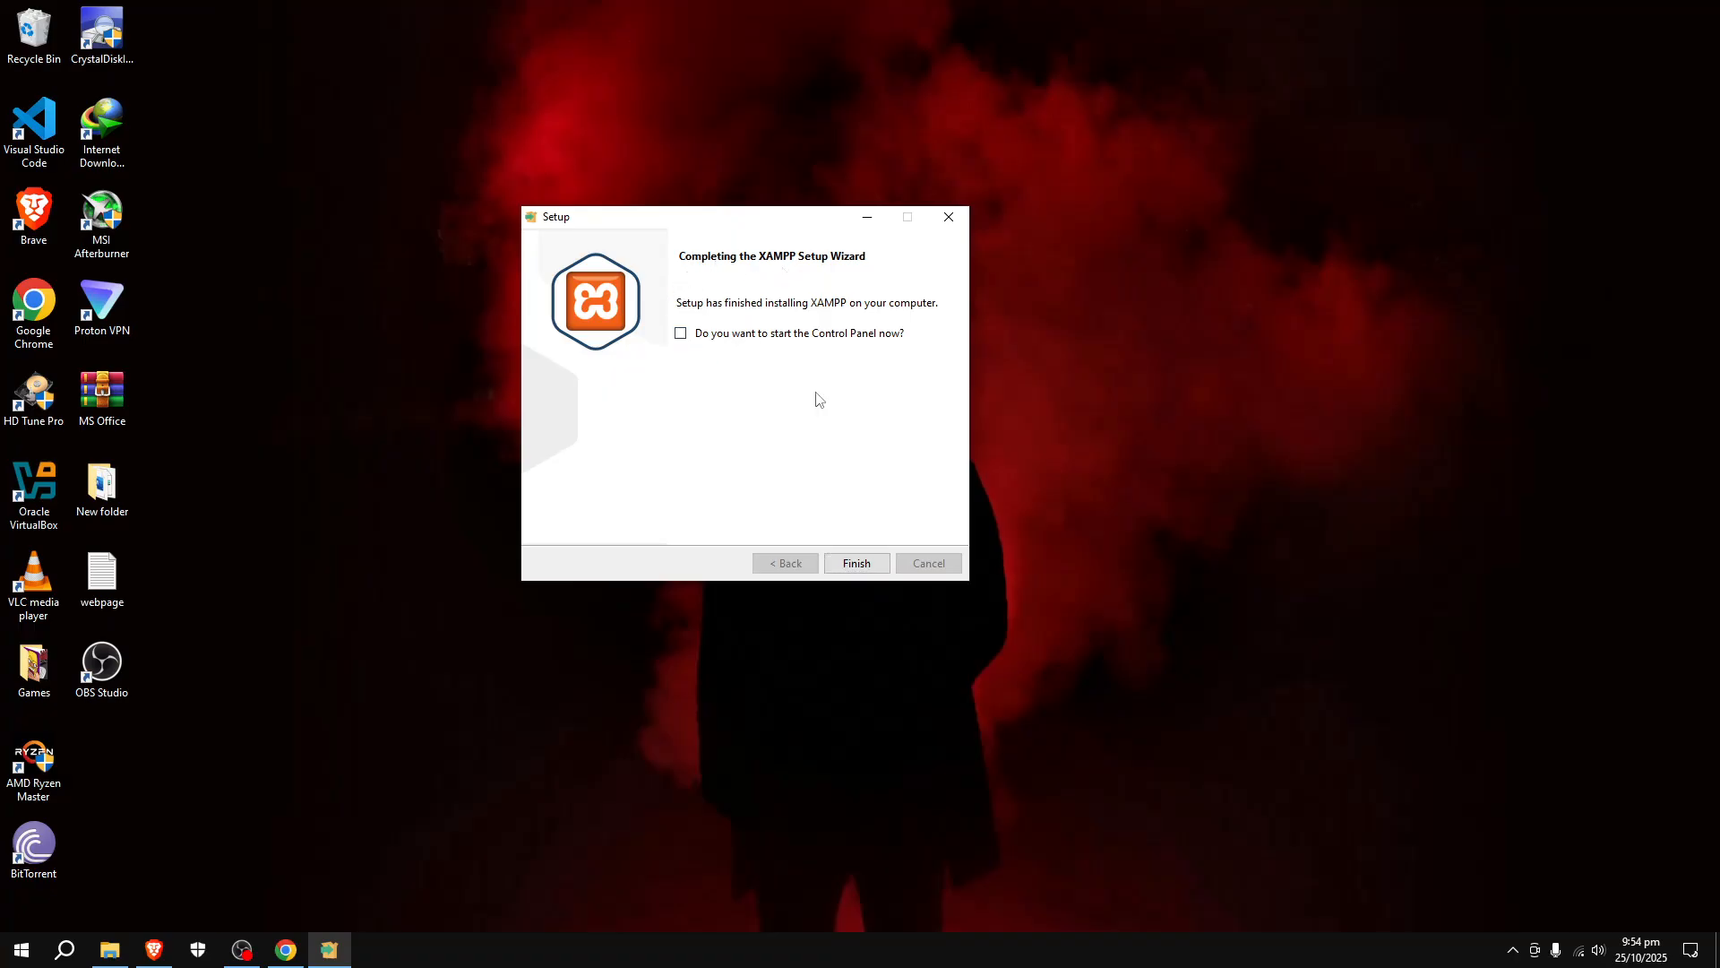
pyautogui.click(852, 563)
pyautogui.rightClick(592, 229)
pyautogui.click(638, 307)
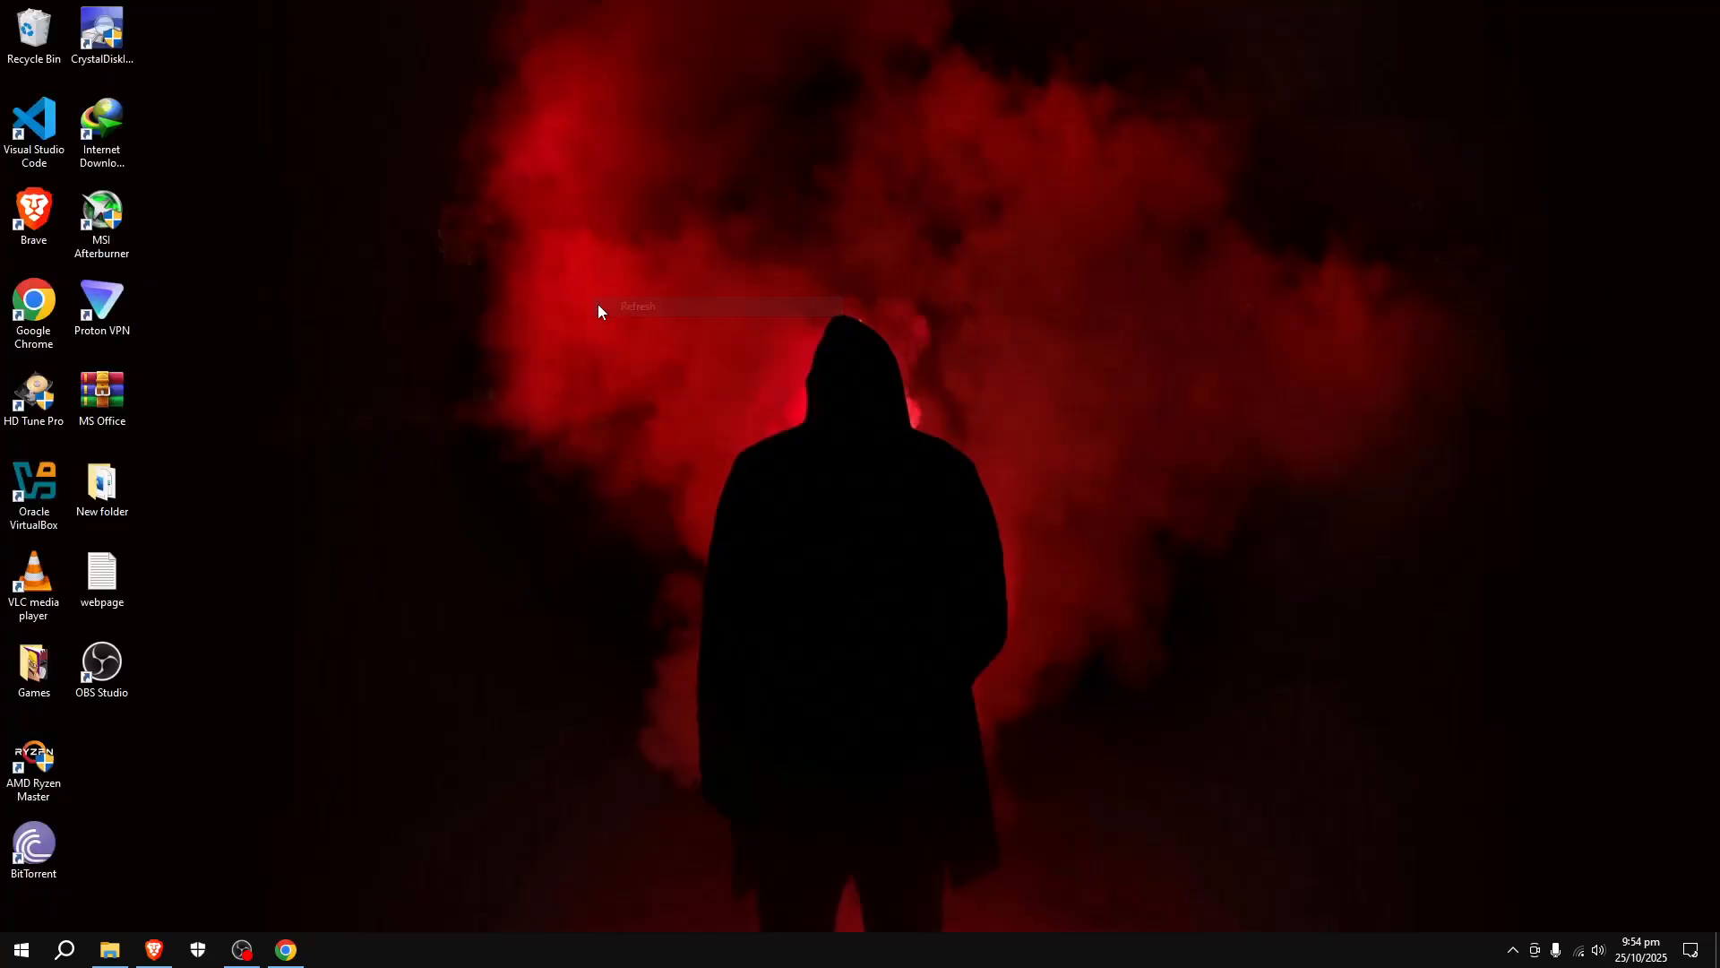
# Step: Run the XAMPP Control Panel as administrator and move its window to the middle of the desktop
pyautogui.click(22, 950)
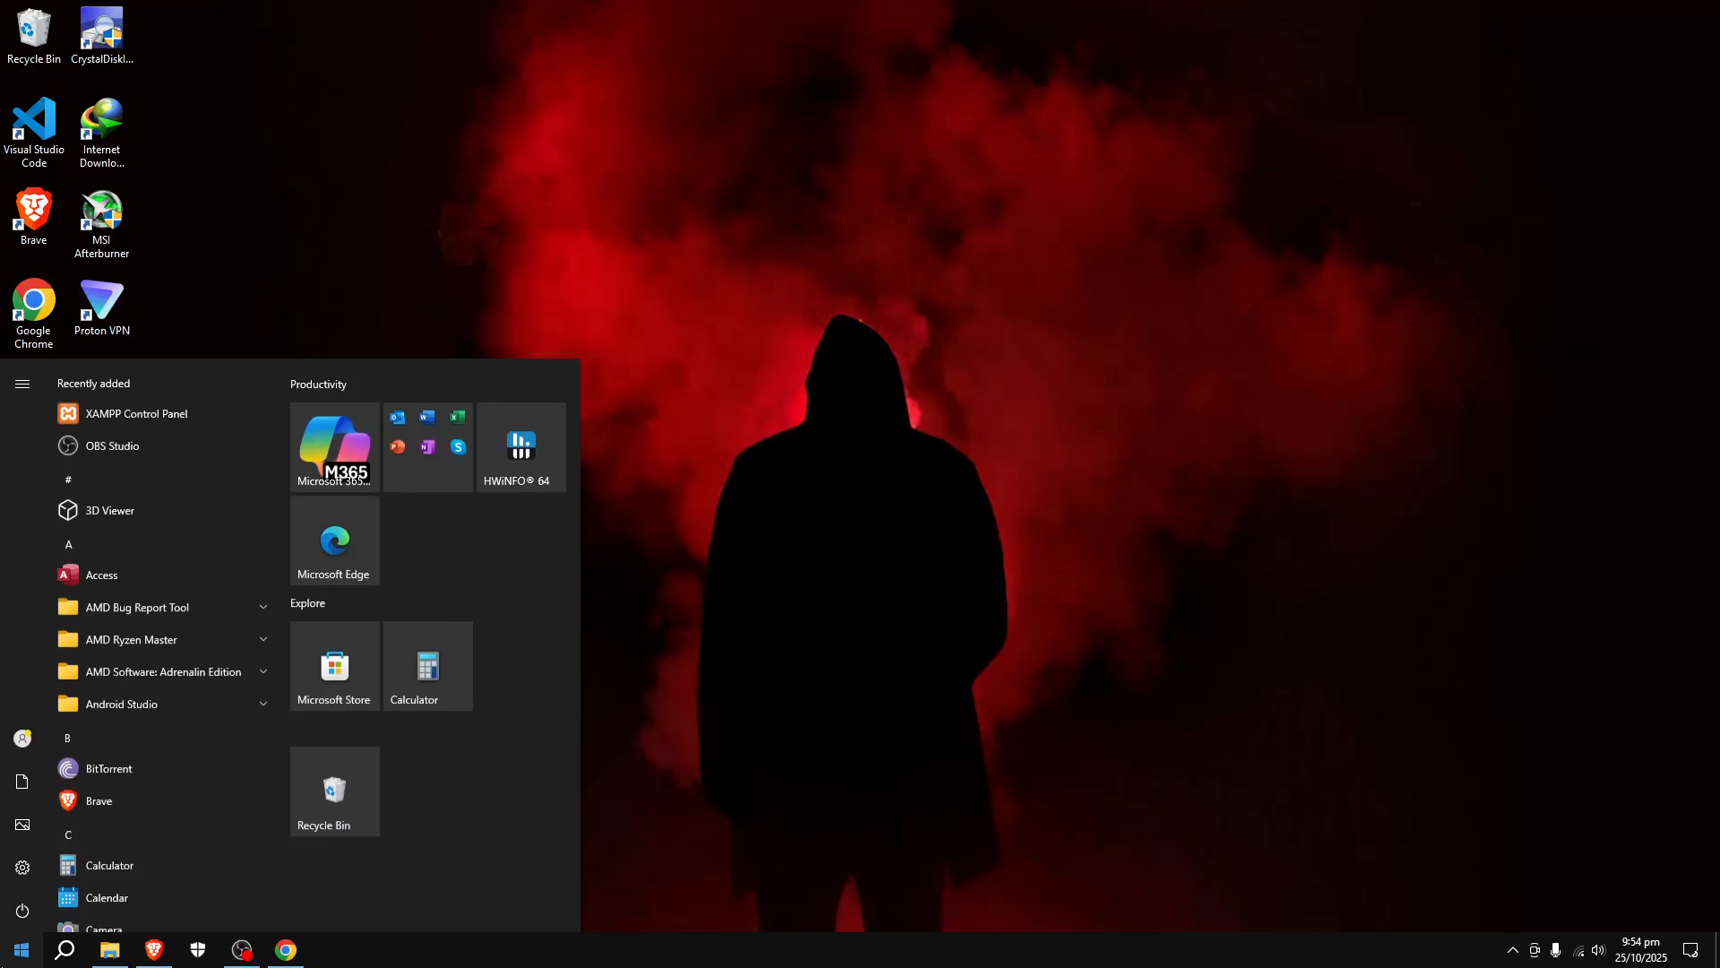
pyautogui.rightClick(127, 410)
pyautogui.moveTo(228, 455)
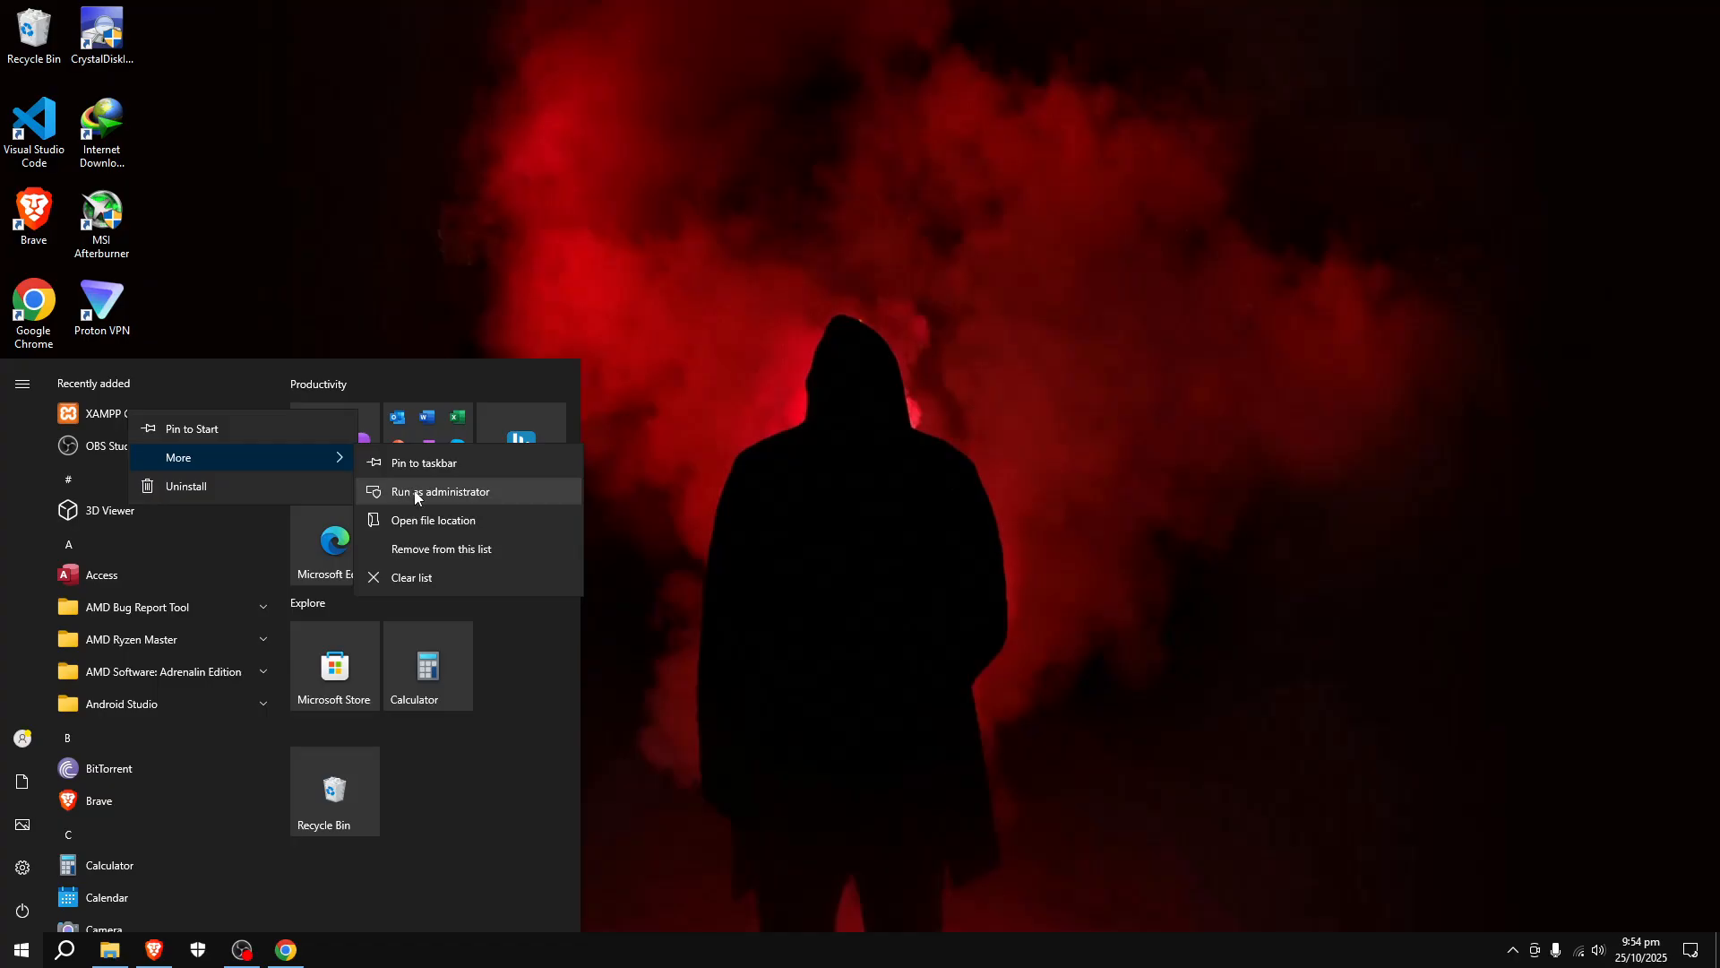
pyautogui.click(414, 492)
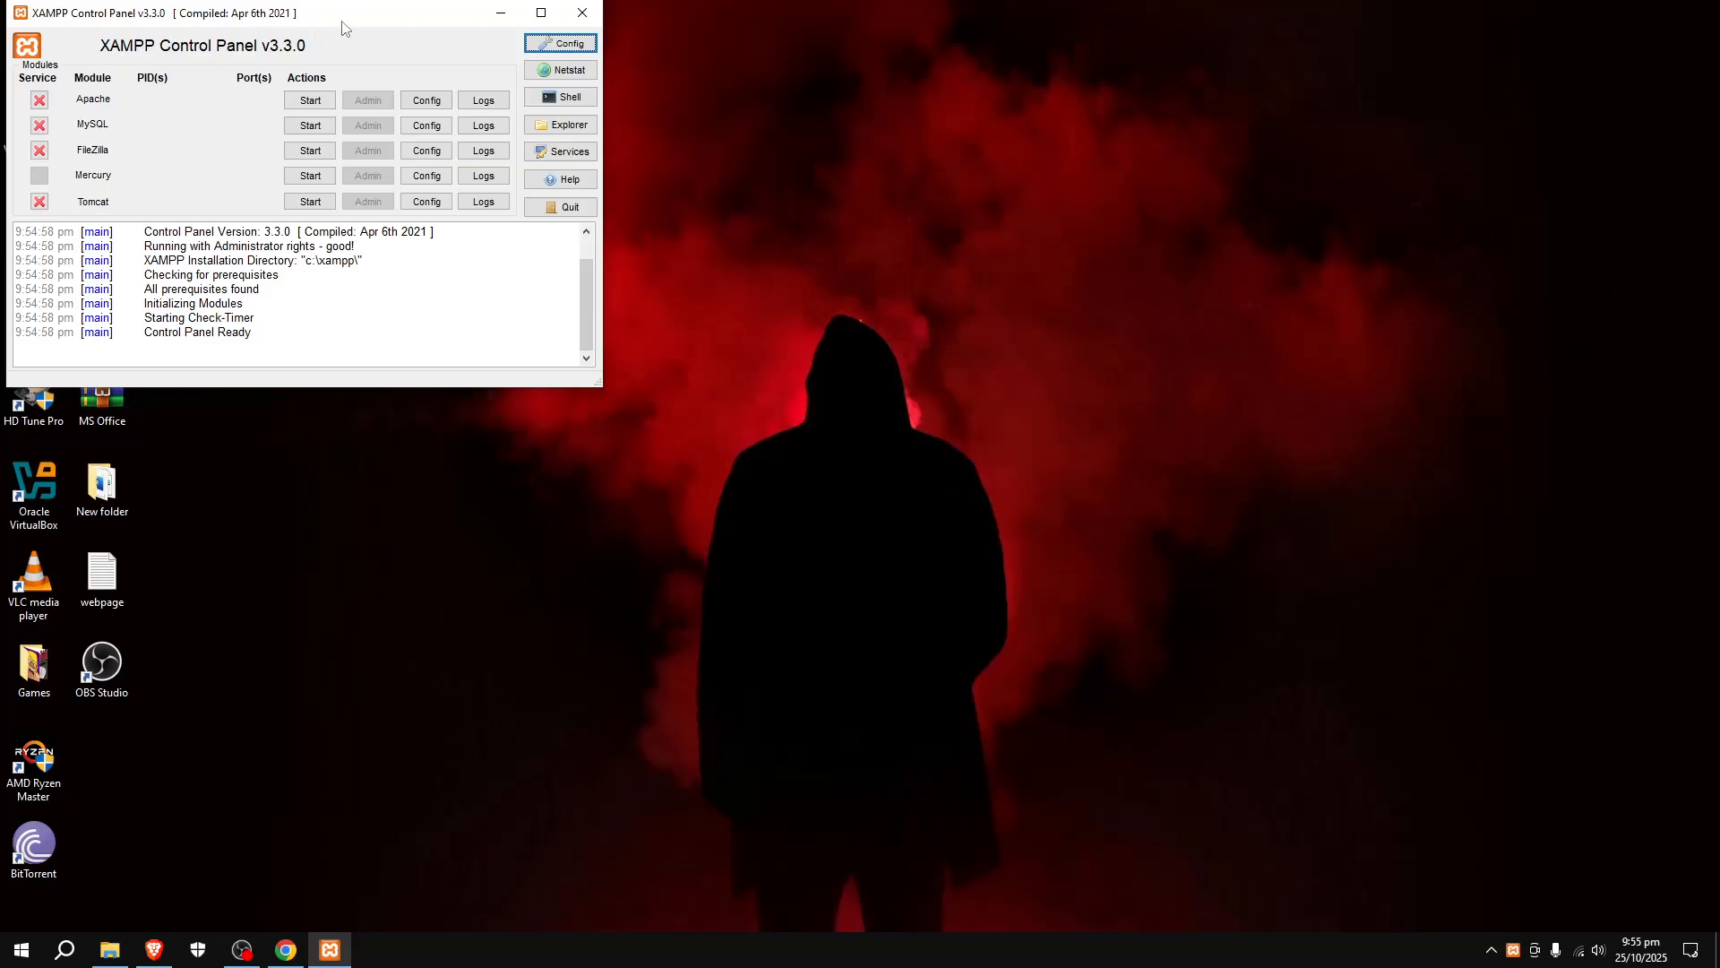
pyautogui.moveTo(346, 24); pyautogui.dragTo(787, 247)
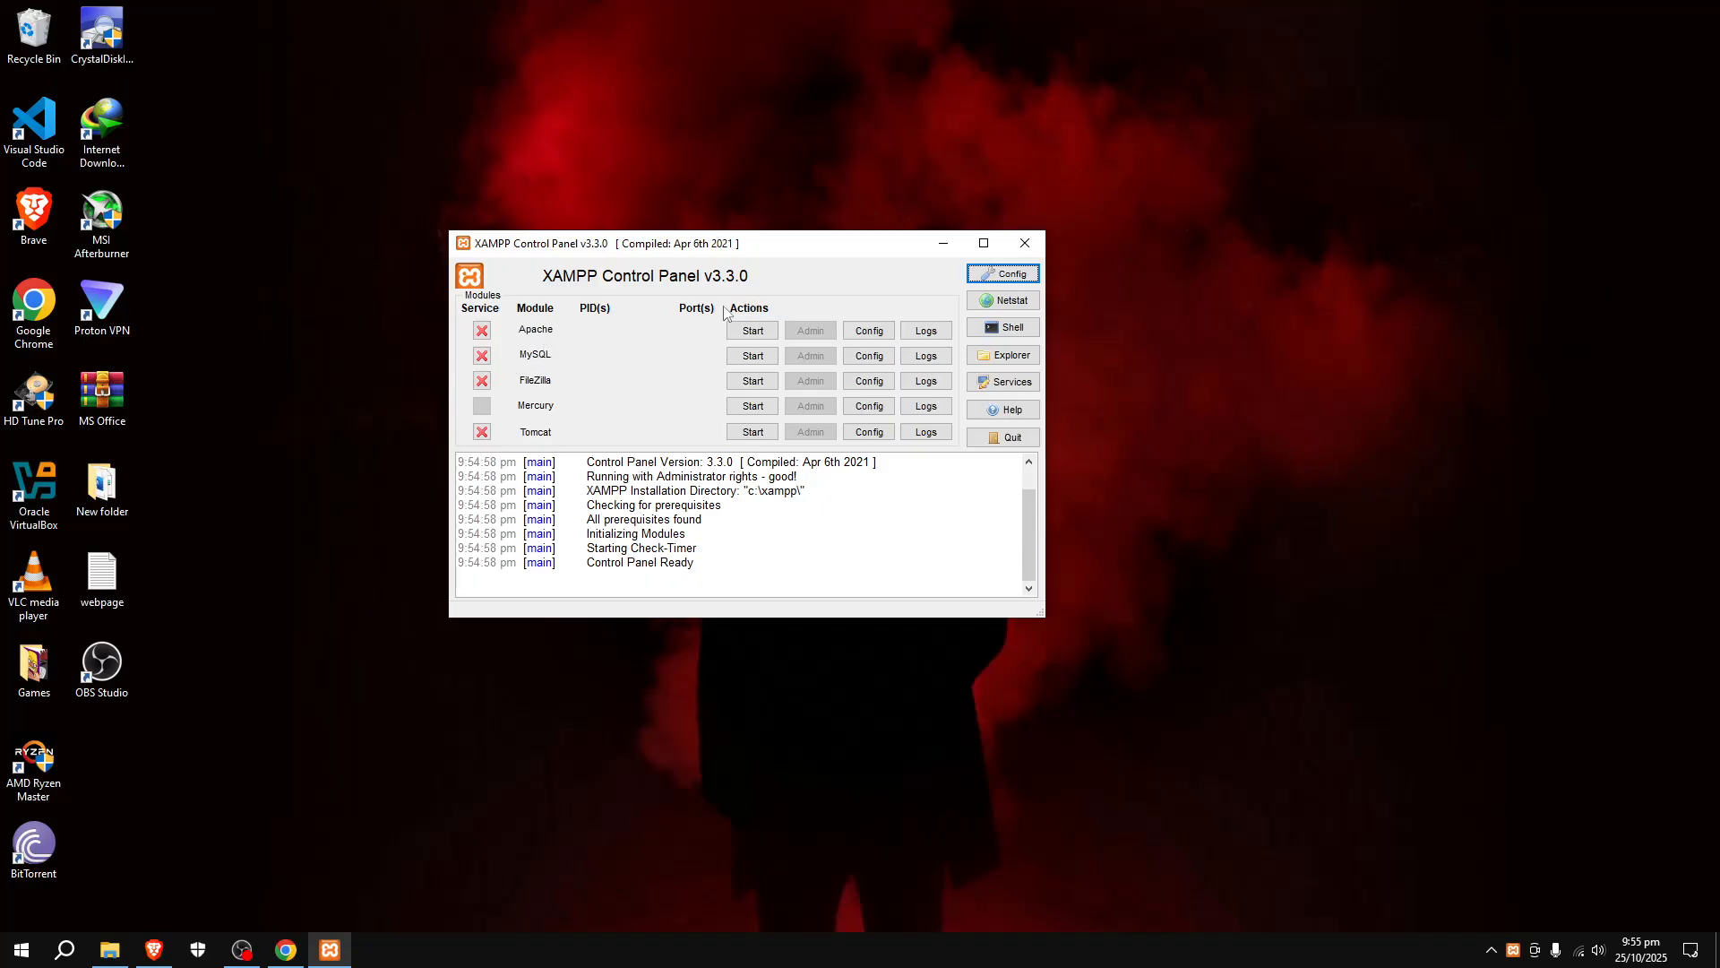
# Step: Start the Apache and MySQL modules and minimize the XAMPP Control Panel
pyautogui.click(753, 331)
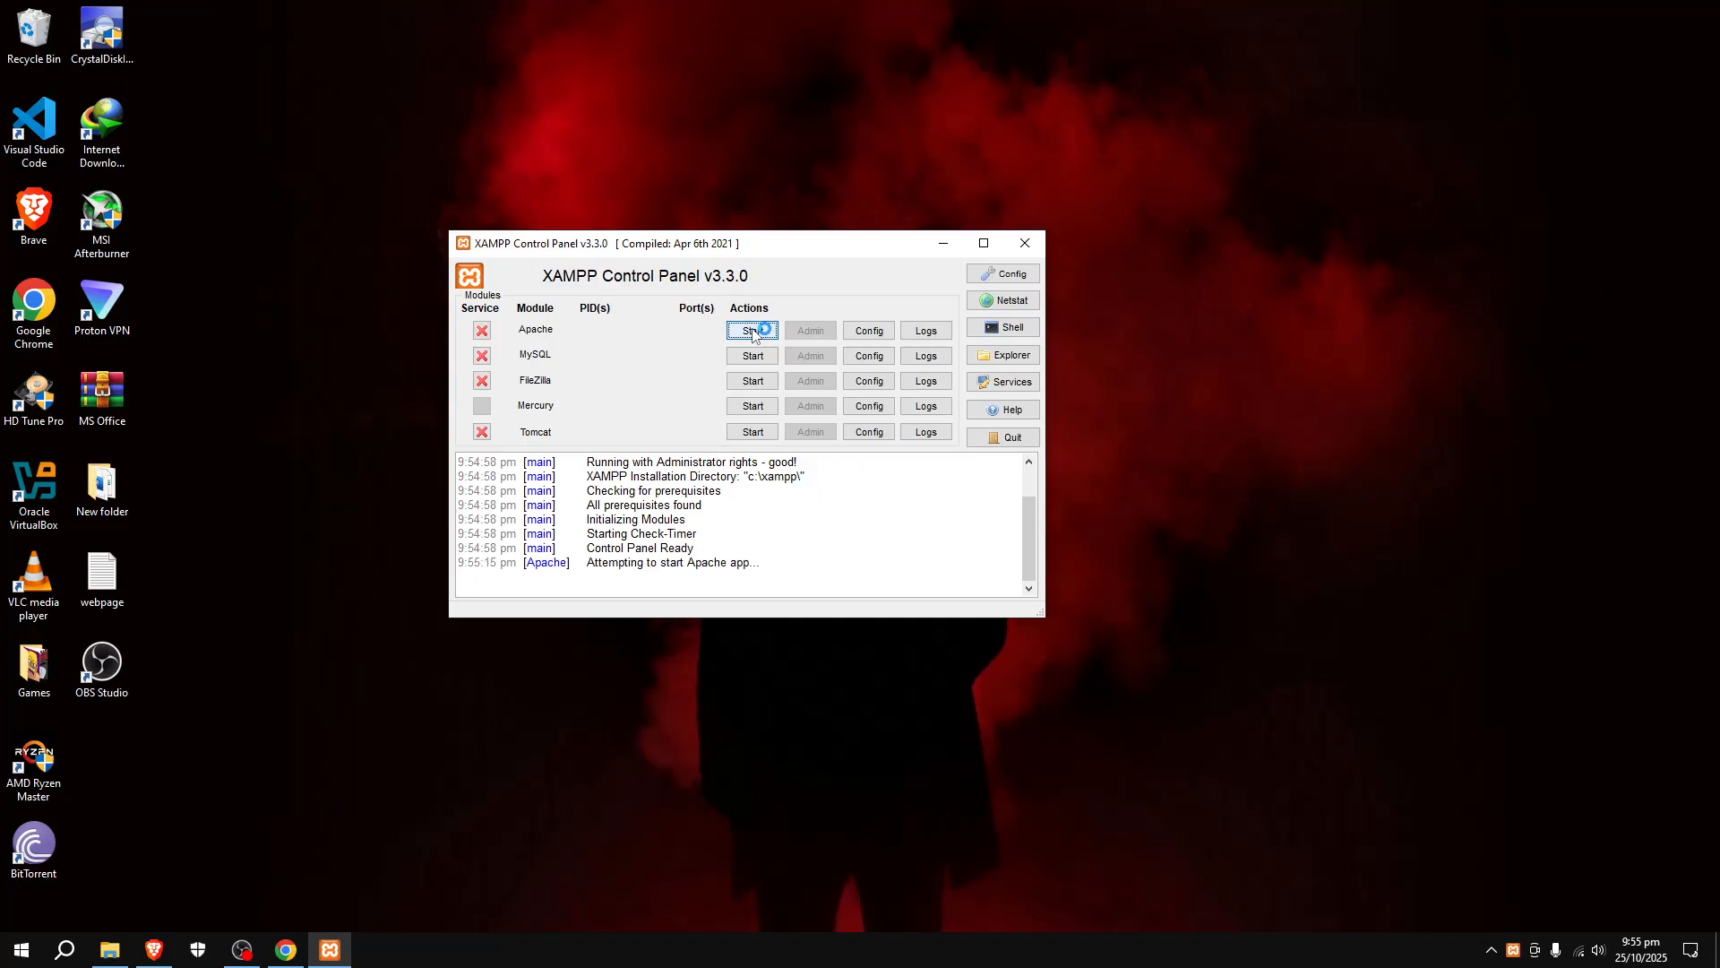
pyautogui.click(753, 355)
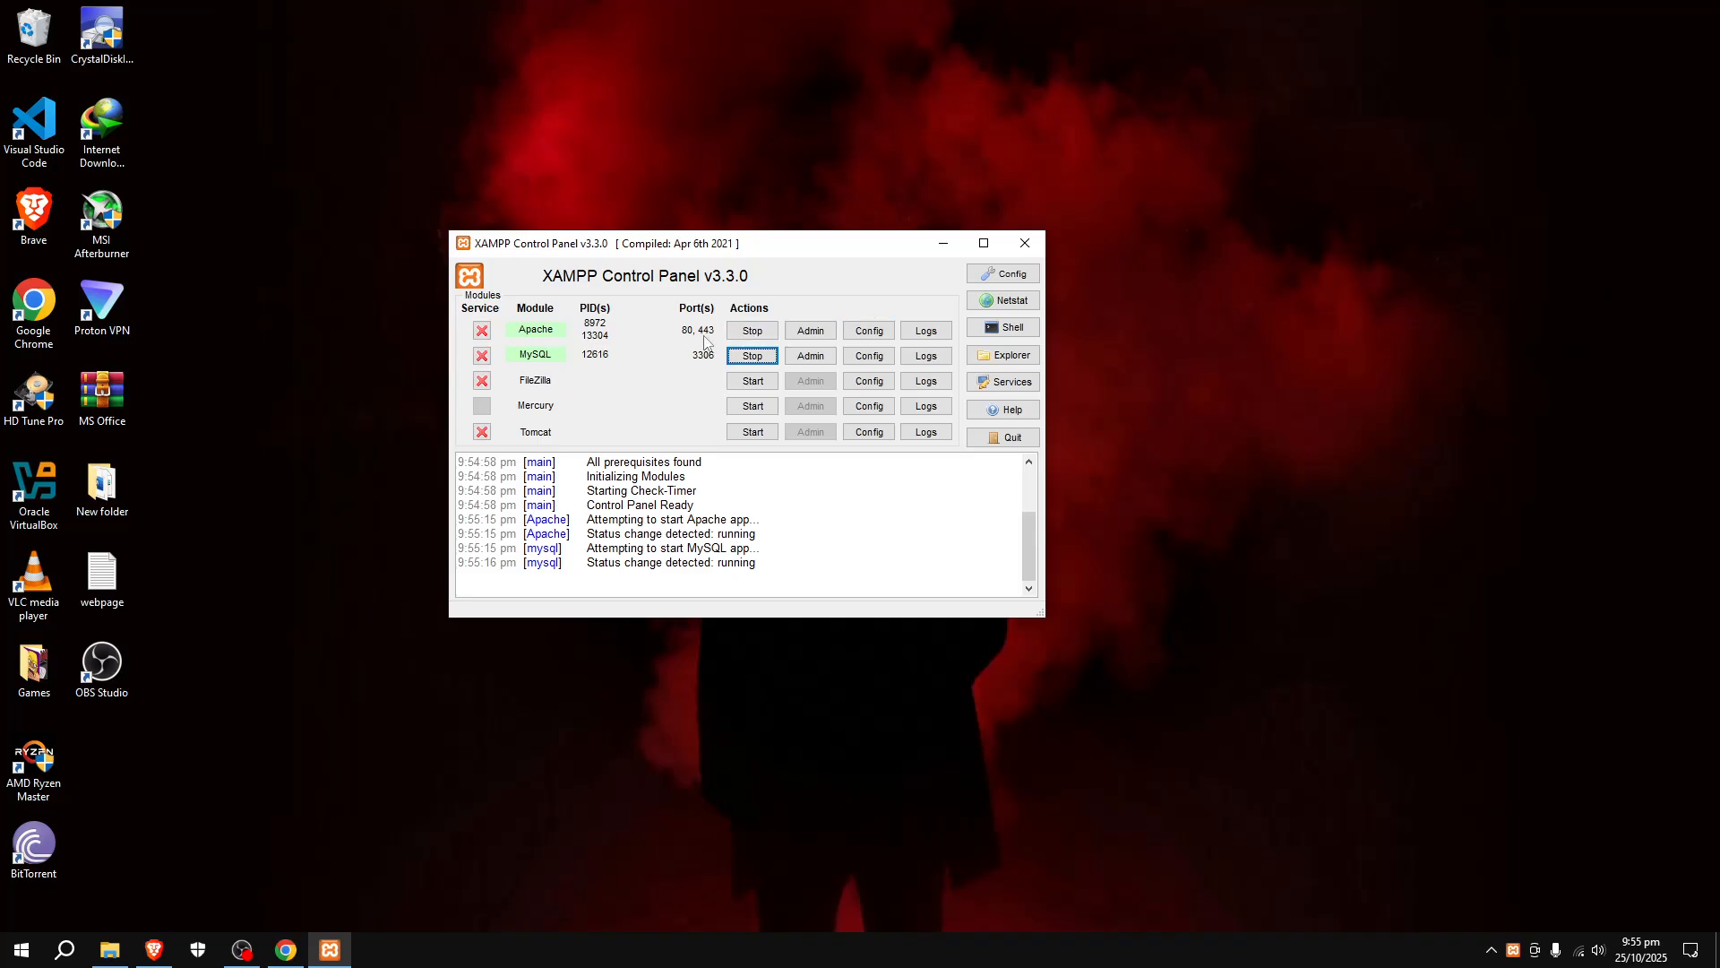
pyautogui.click(946, 244)
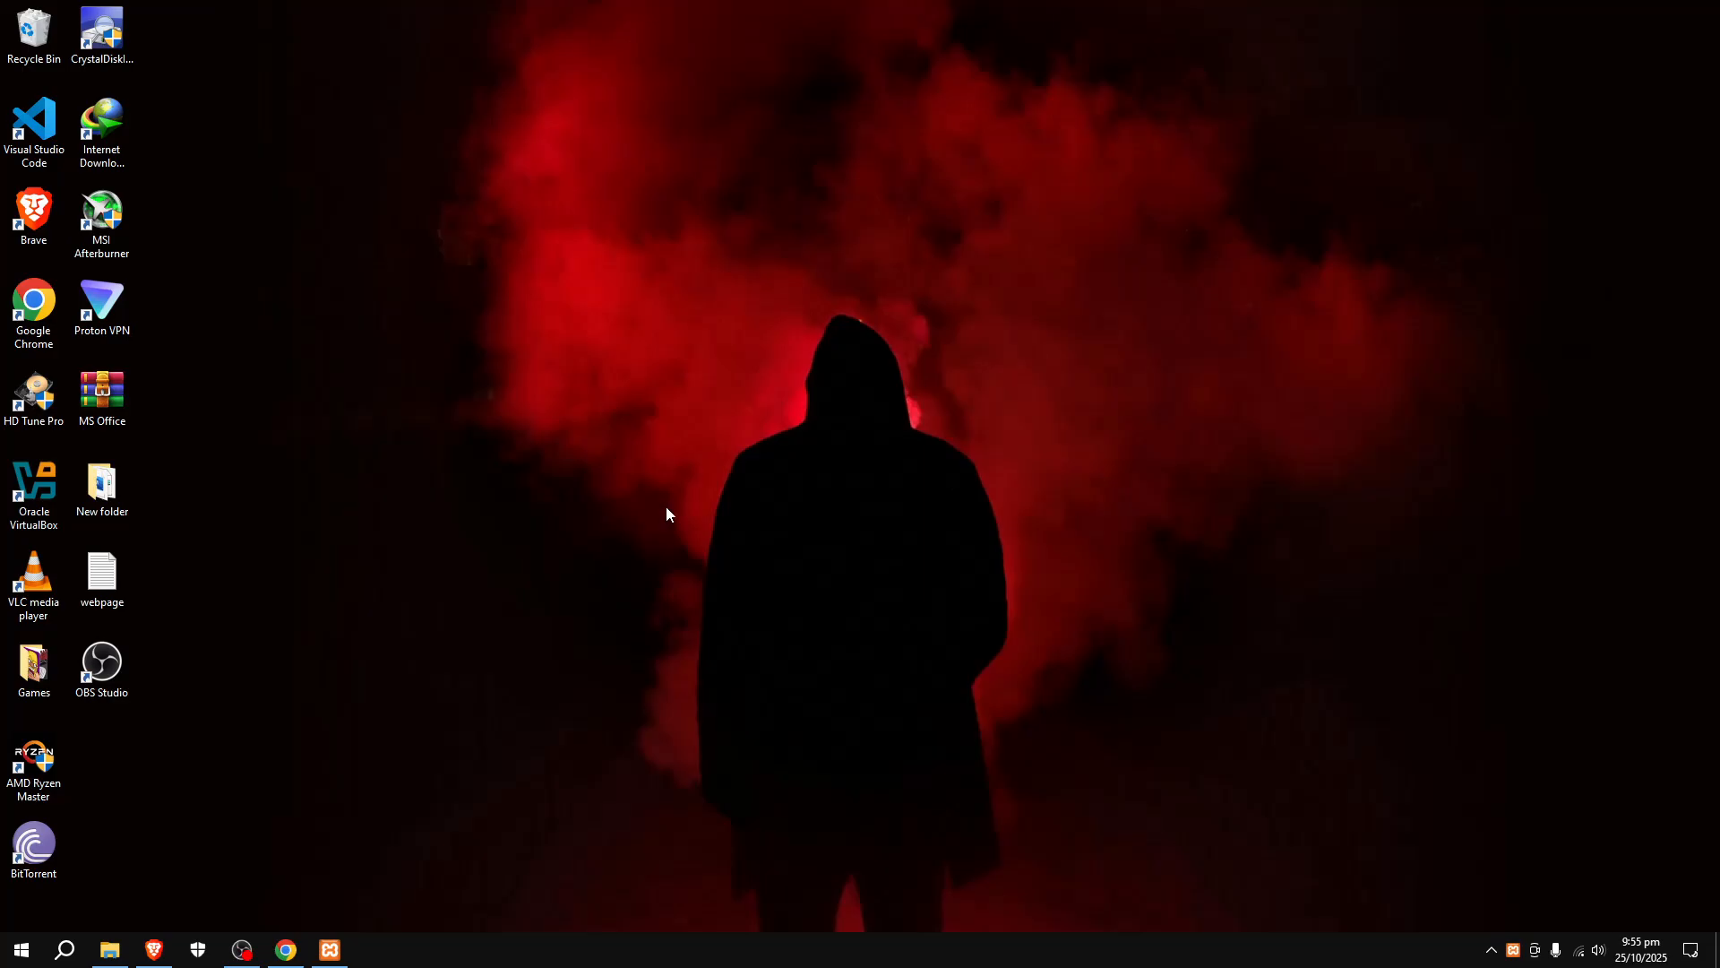
# Step: Save the desktop's webpage text file as webpage.html with type All Files on the desktop, close Notepad and refresh the desktop
pyautogui.doubleClick(101, 583)
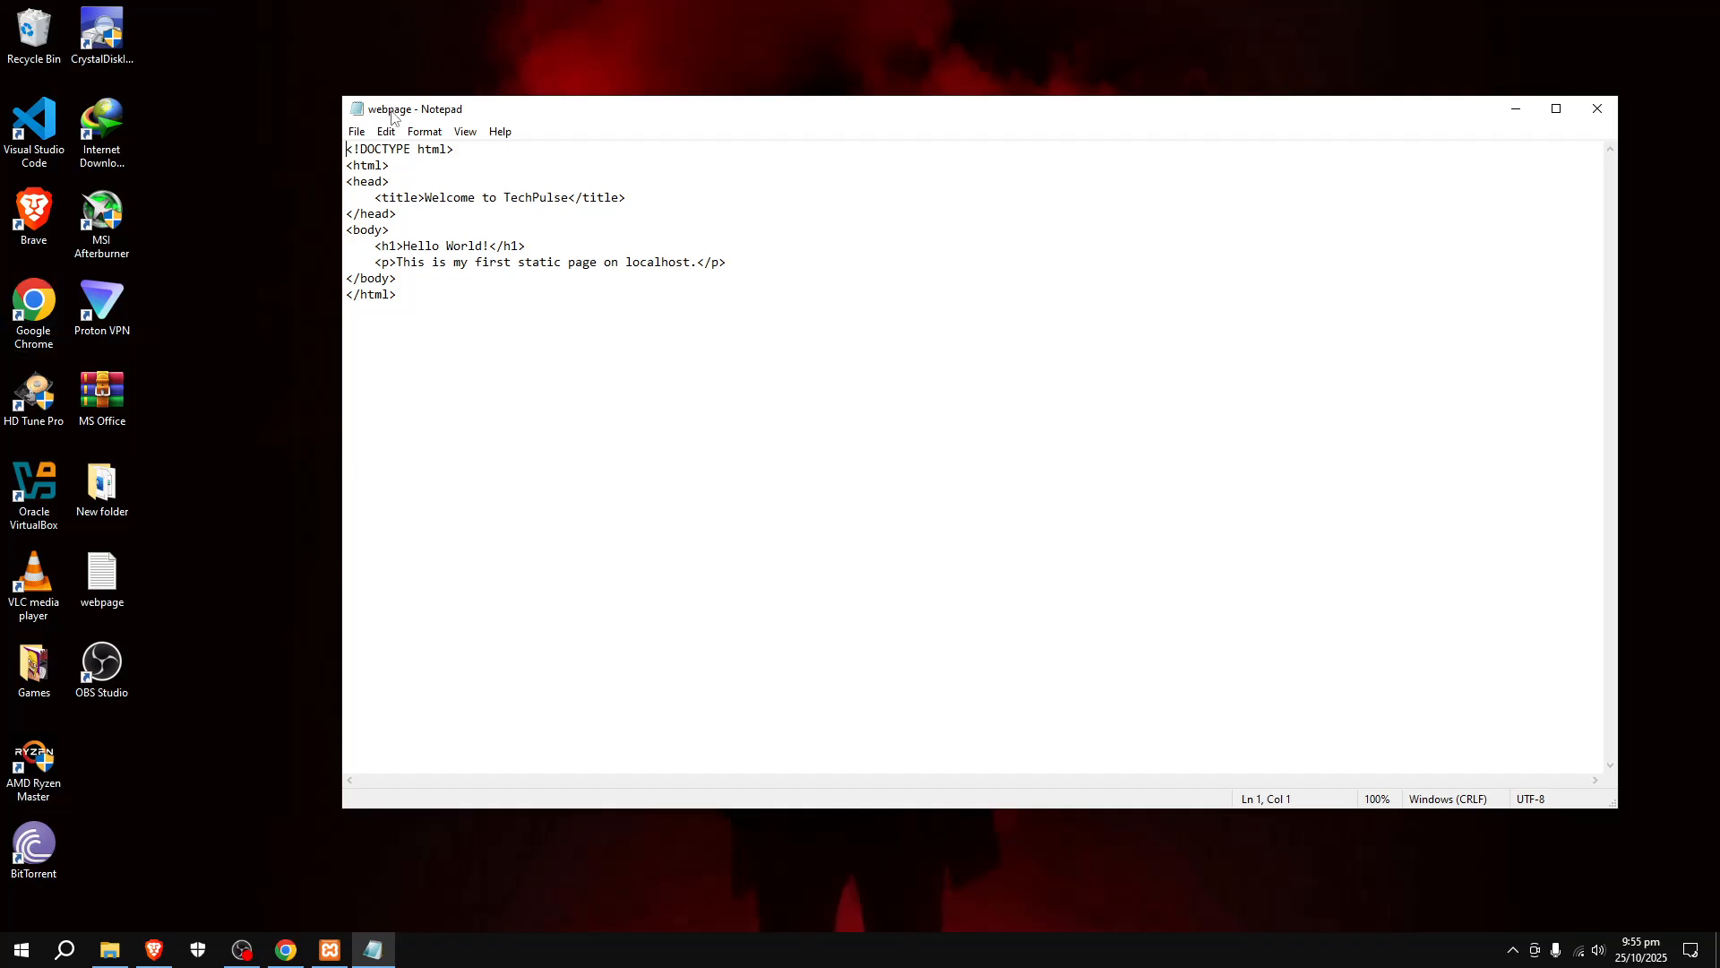
pyautogui.click(354, 133)
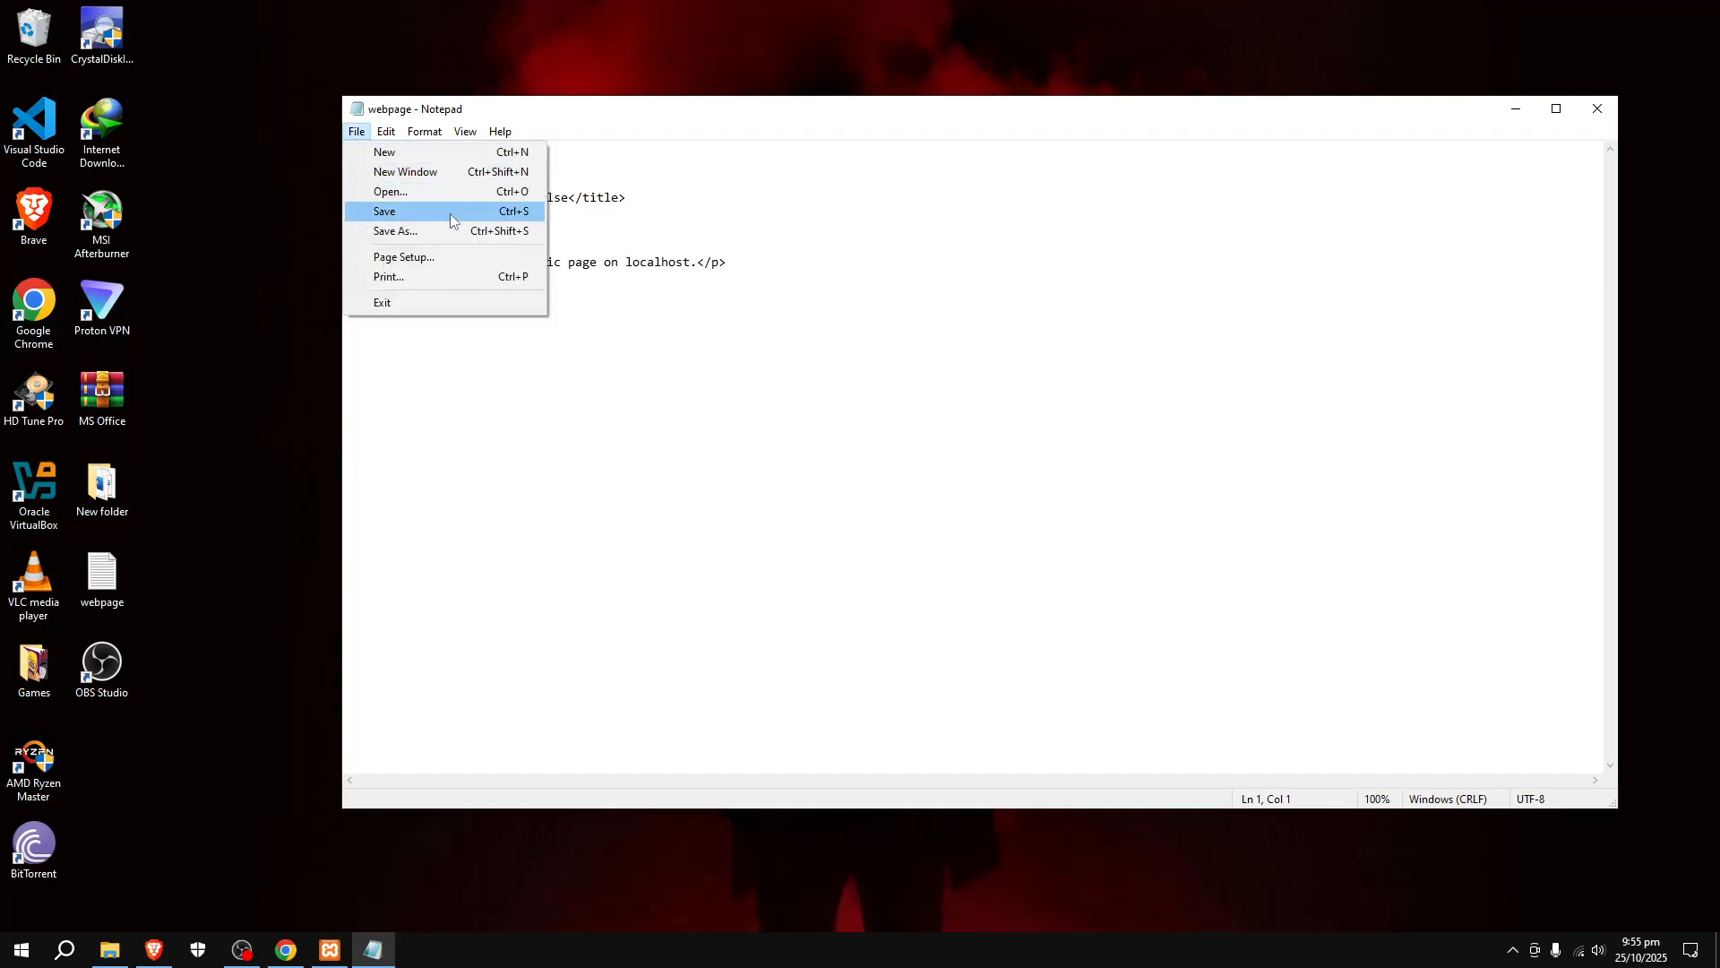
pyautogui.click(475, 232)
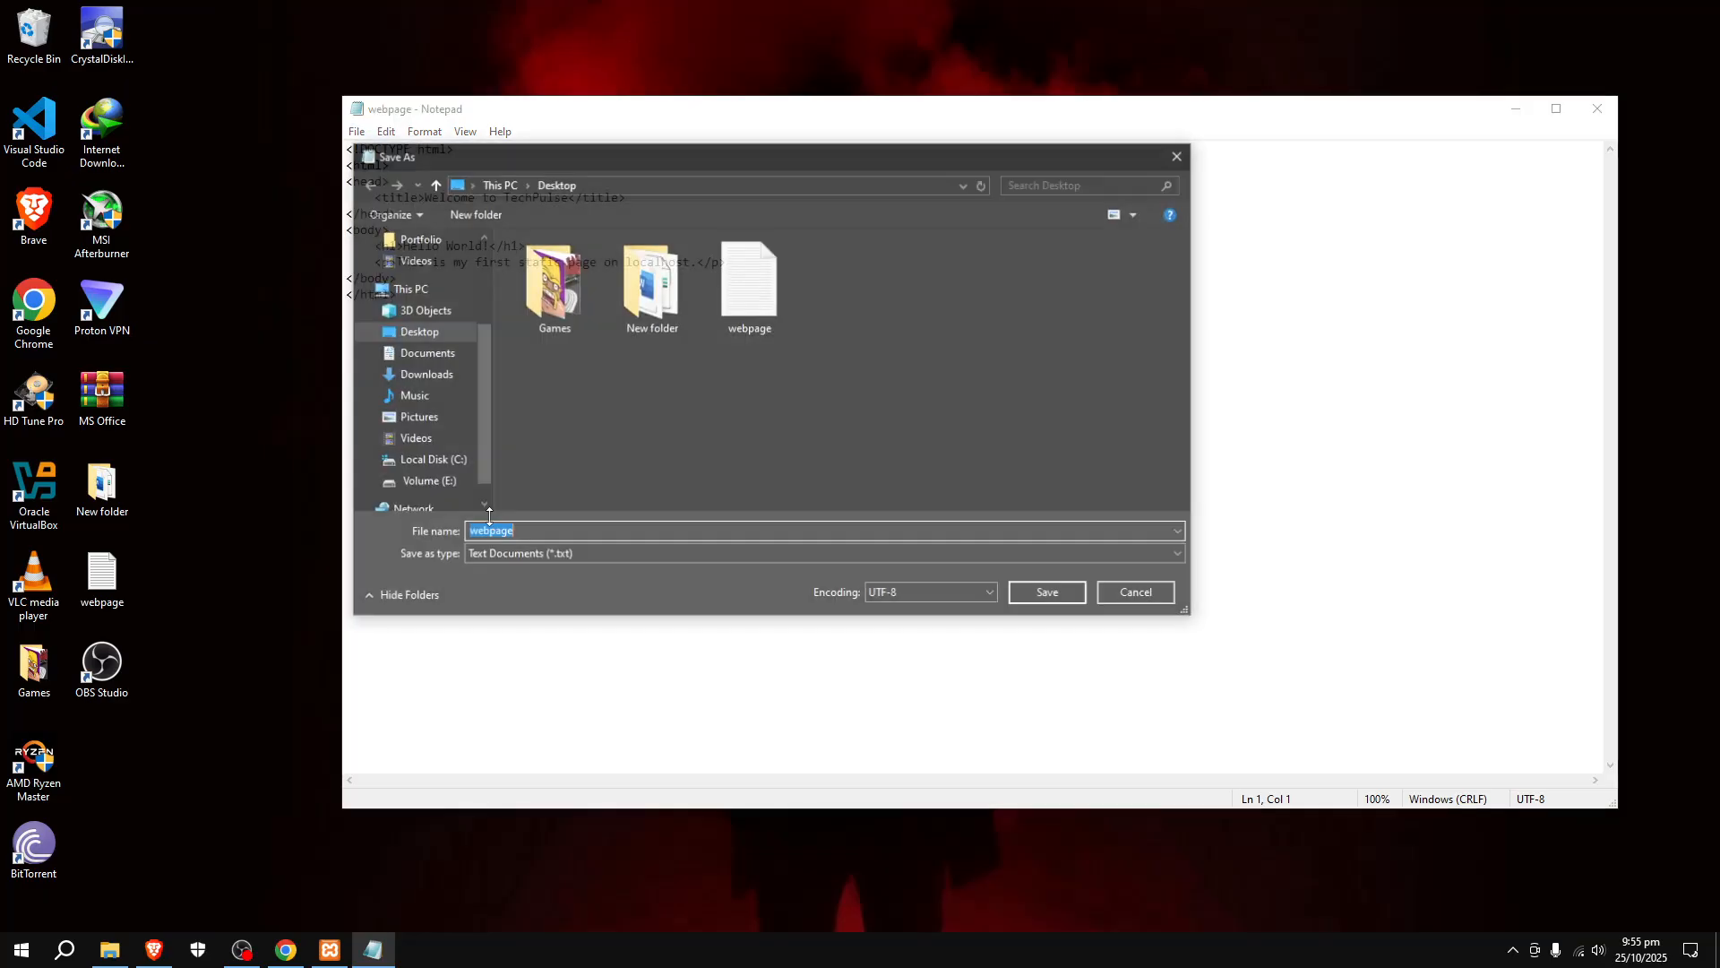
pyautogui.click(528, 538)
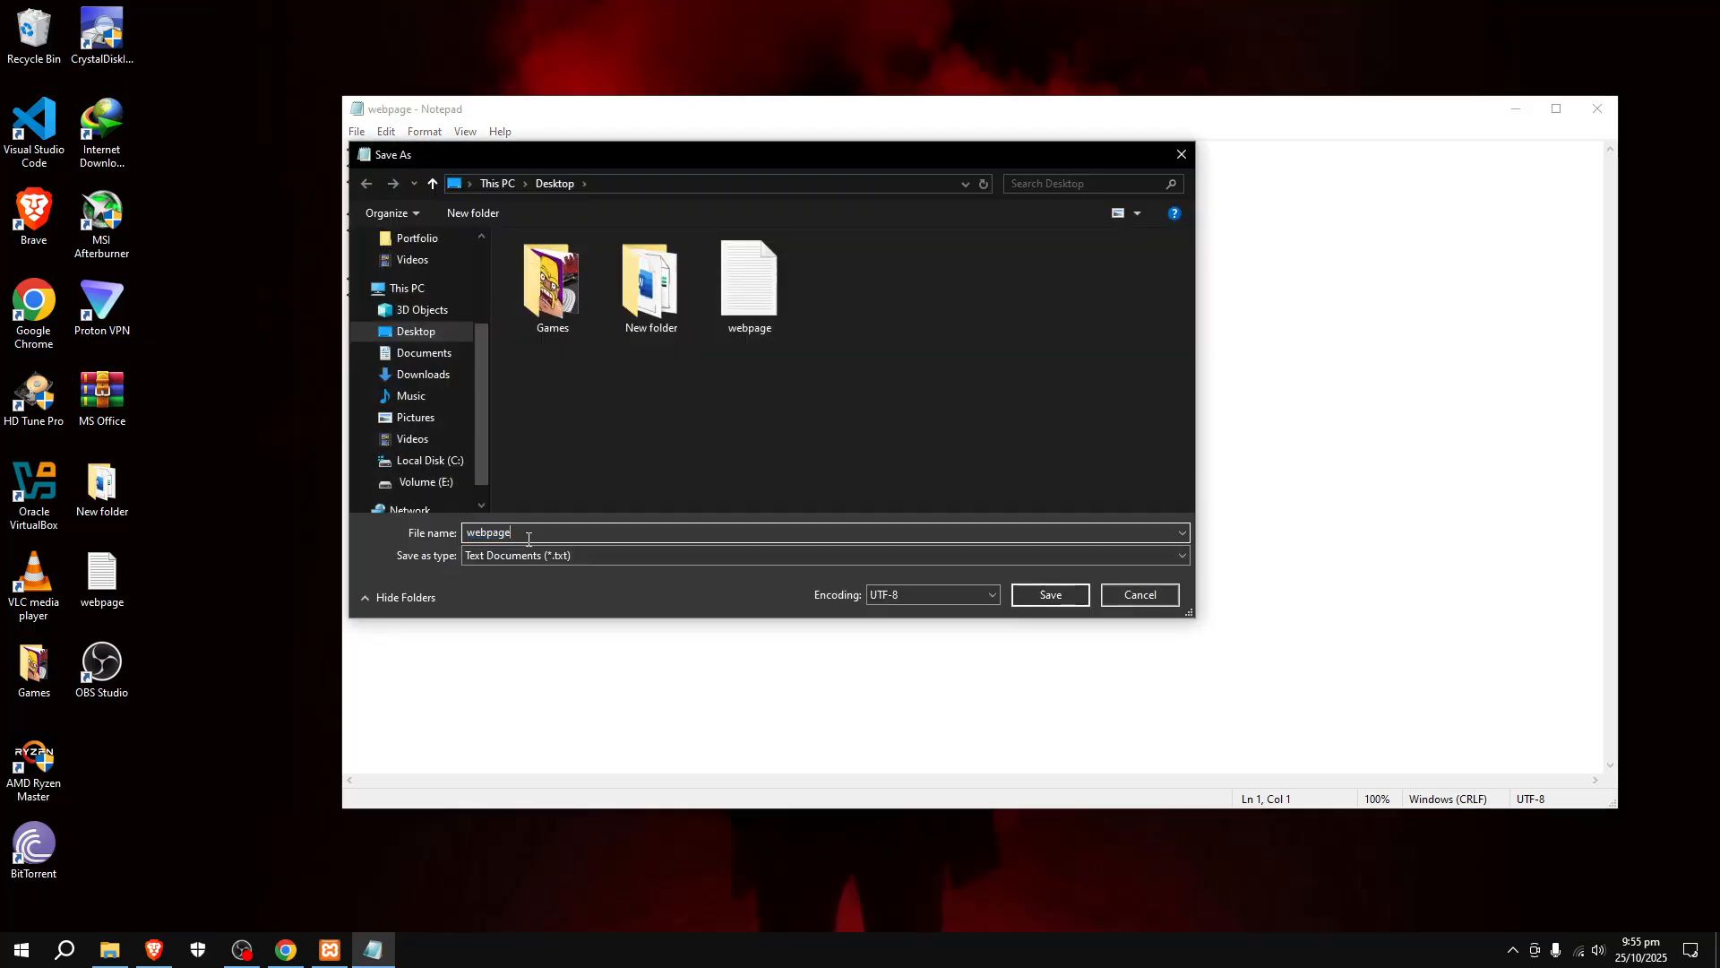
pyautogui.write('.html')
pyautogui.click(584, 551)
pyautogui.click(573, 584)
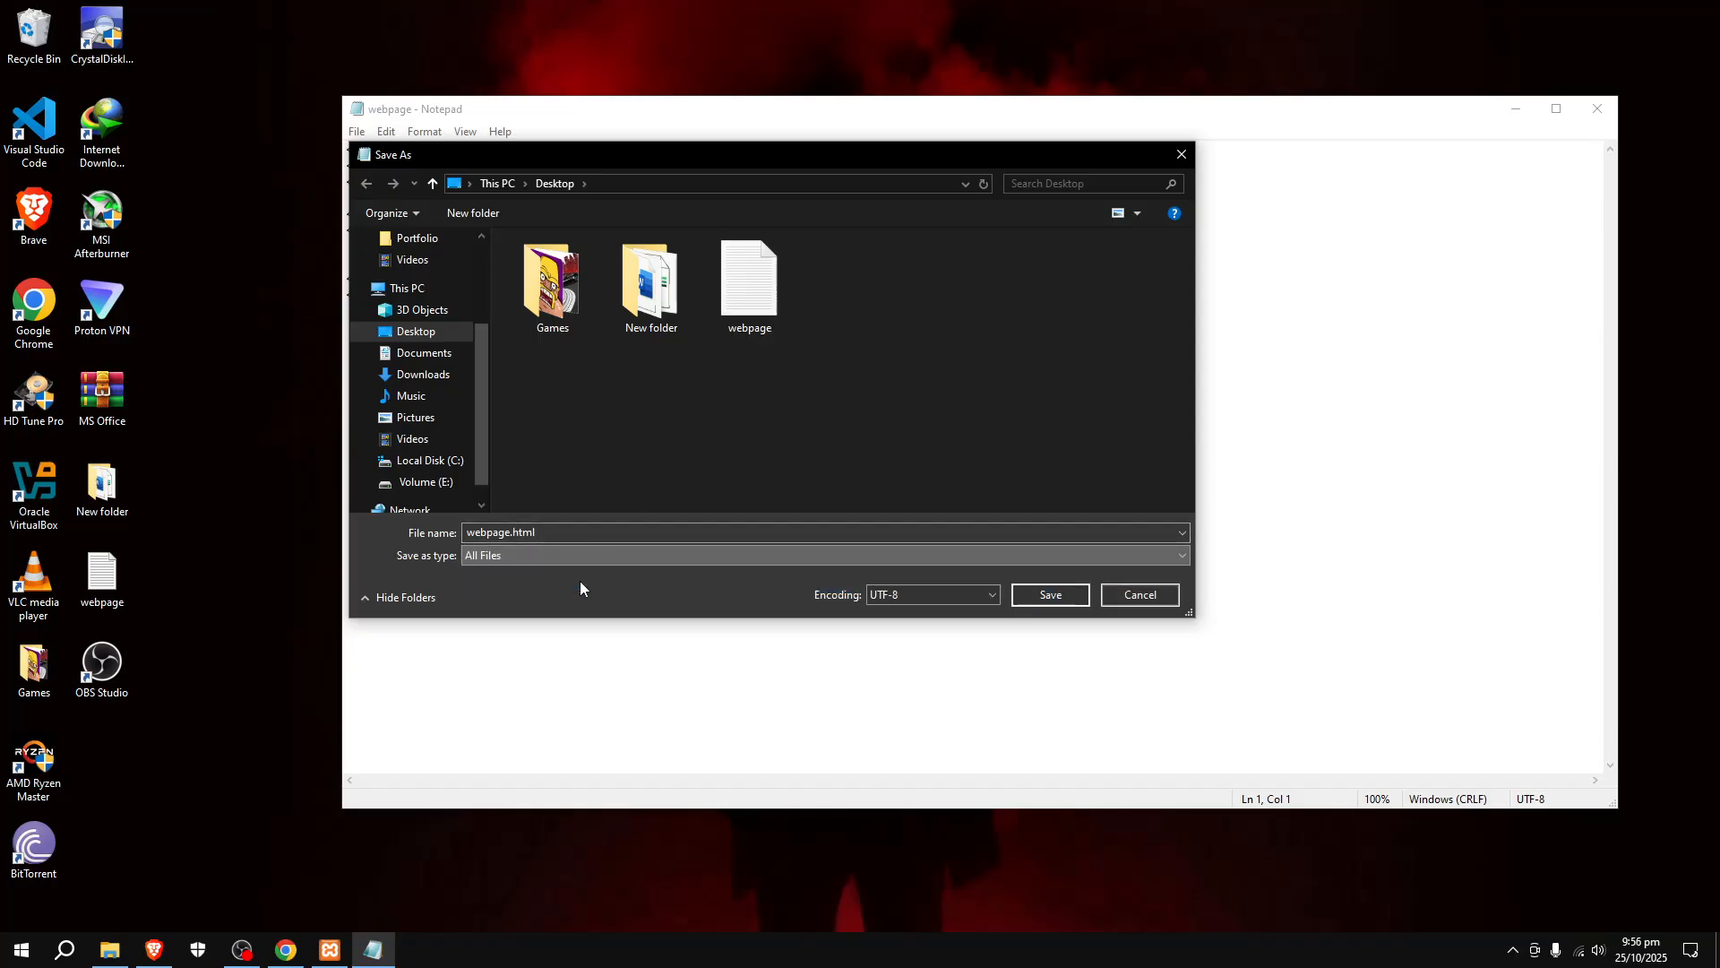
pyautogui.click(1051, 595)
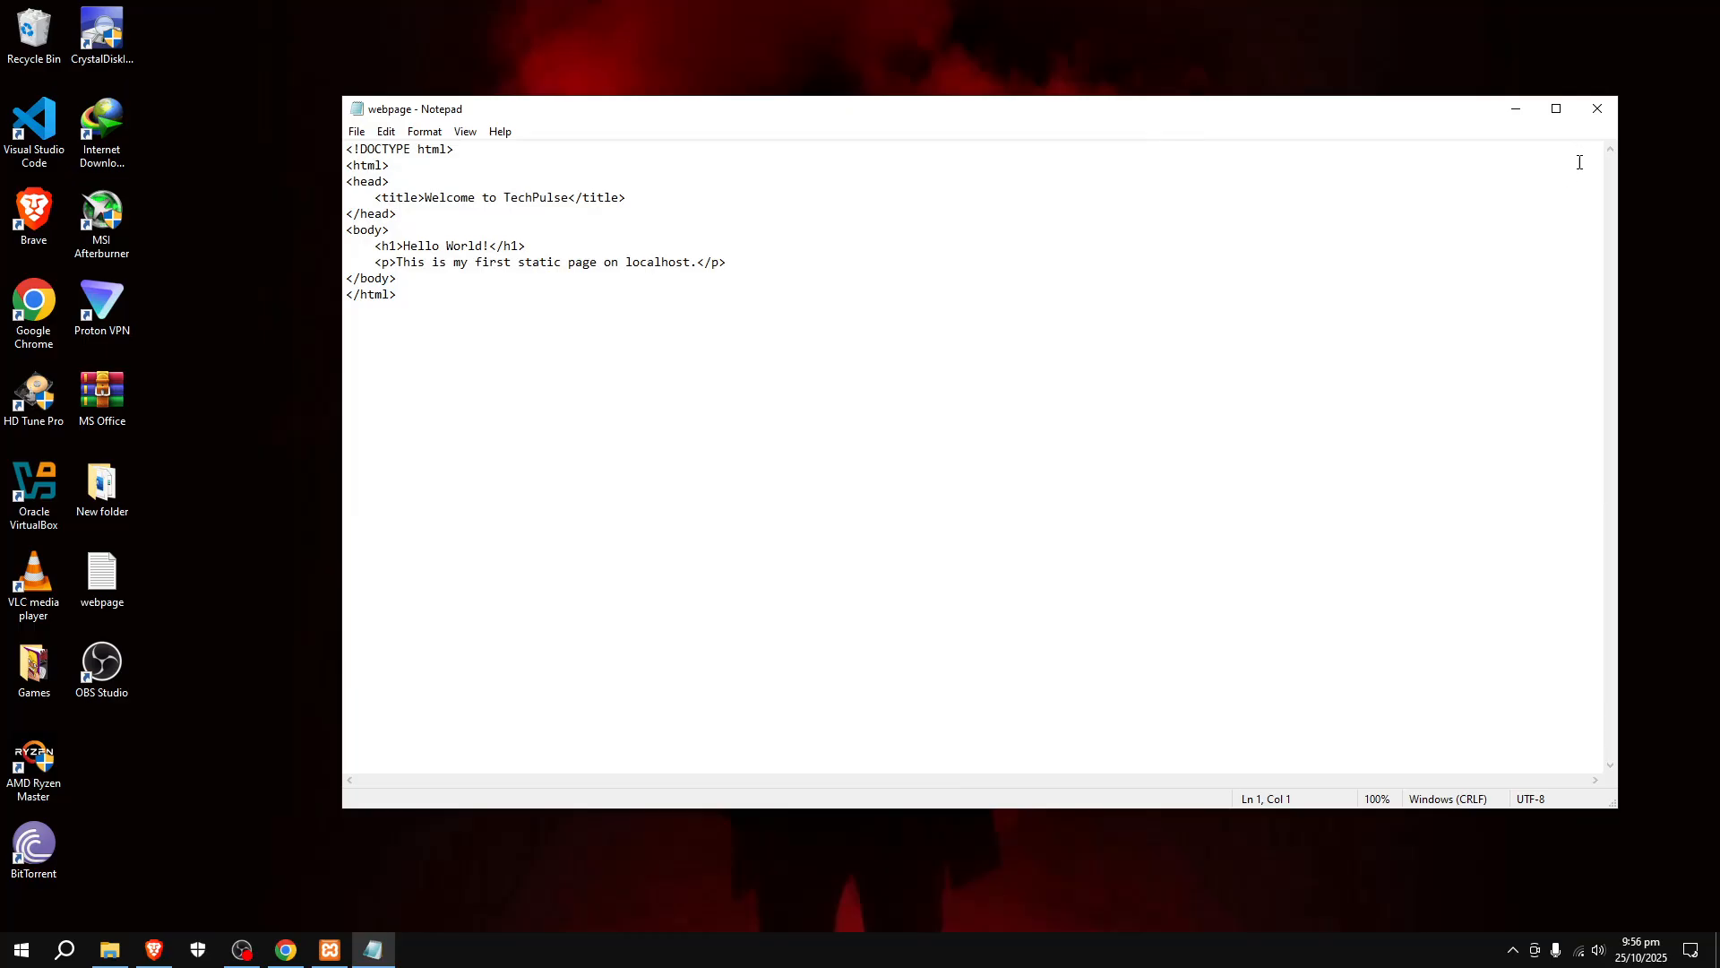
pyautogui.click(1597, 108)
pyautogui.rightClick(611, 149)
pyautogui.click(665, 227)
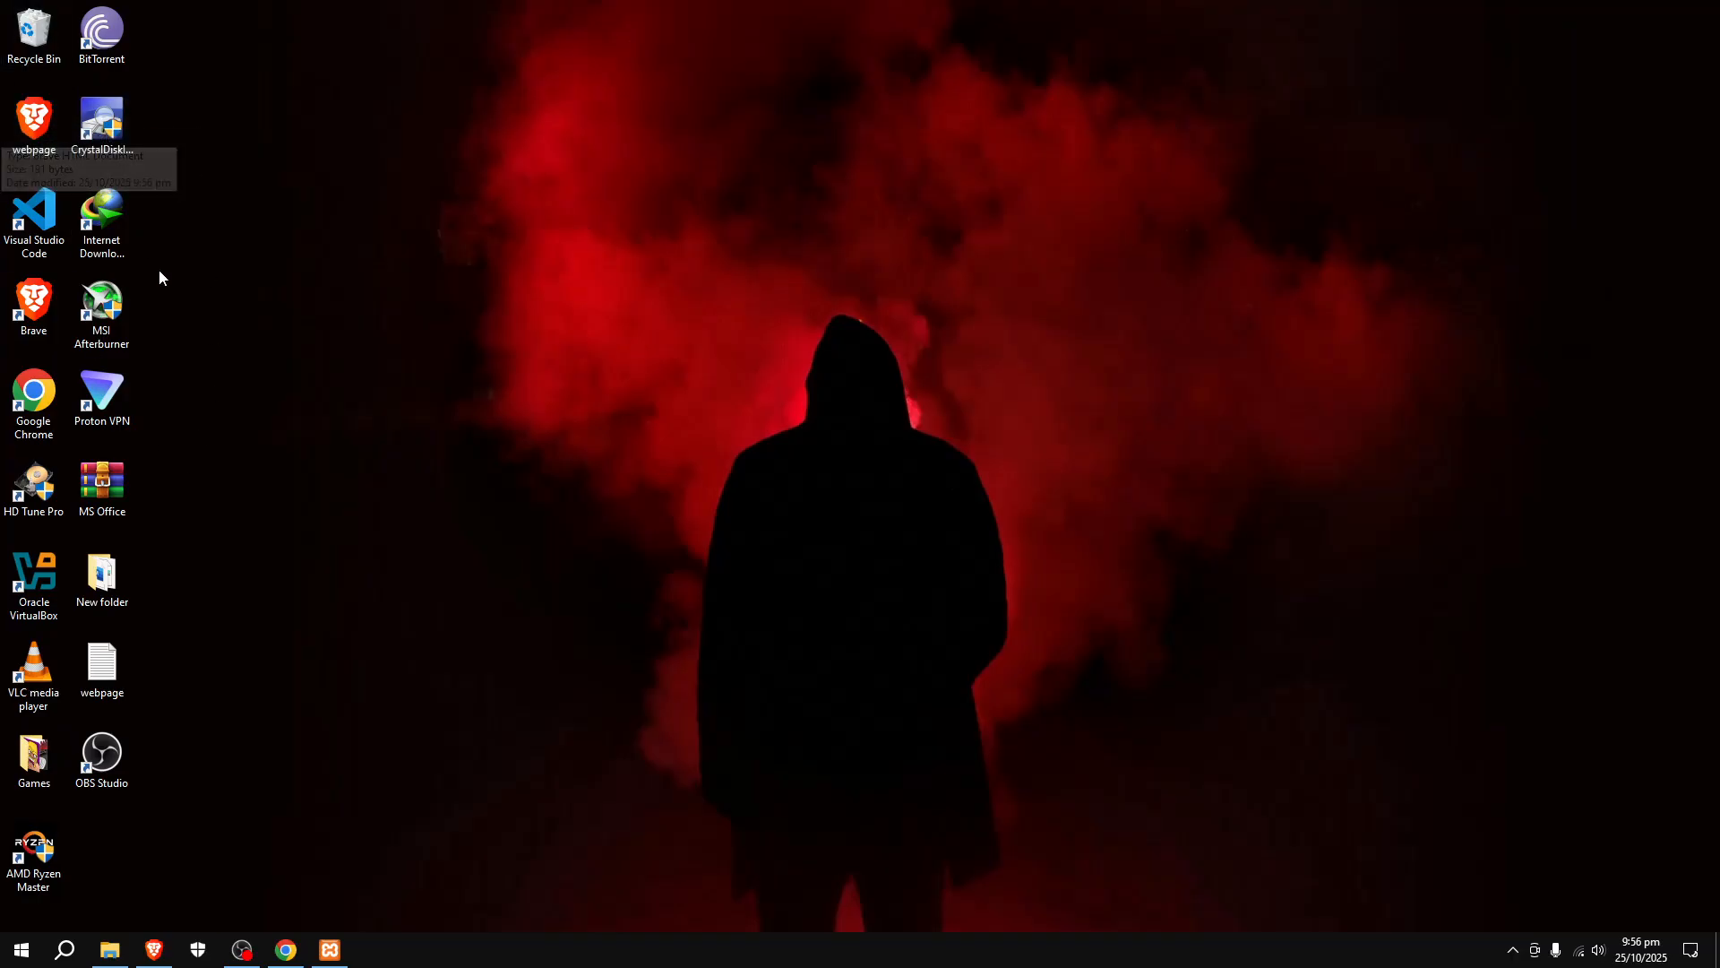
# Step: Copy the webpage HTML file from the desktop into the C:\xampp\htdocs folder
pyautogui.rightClick(21, 117)
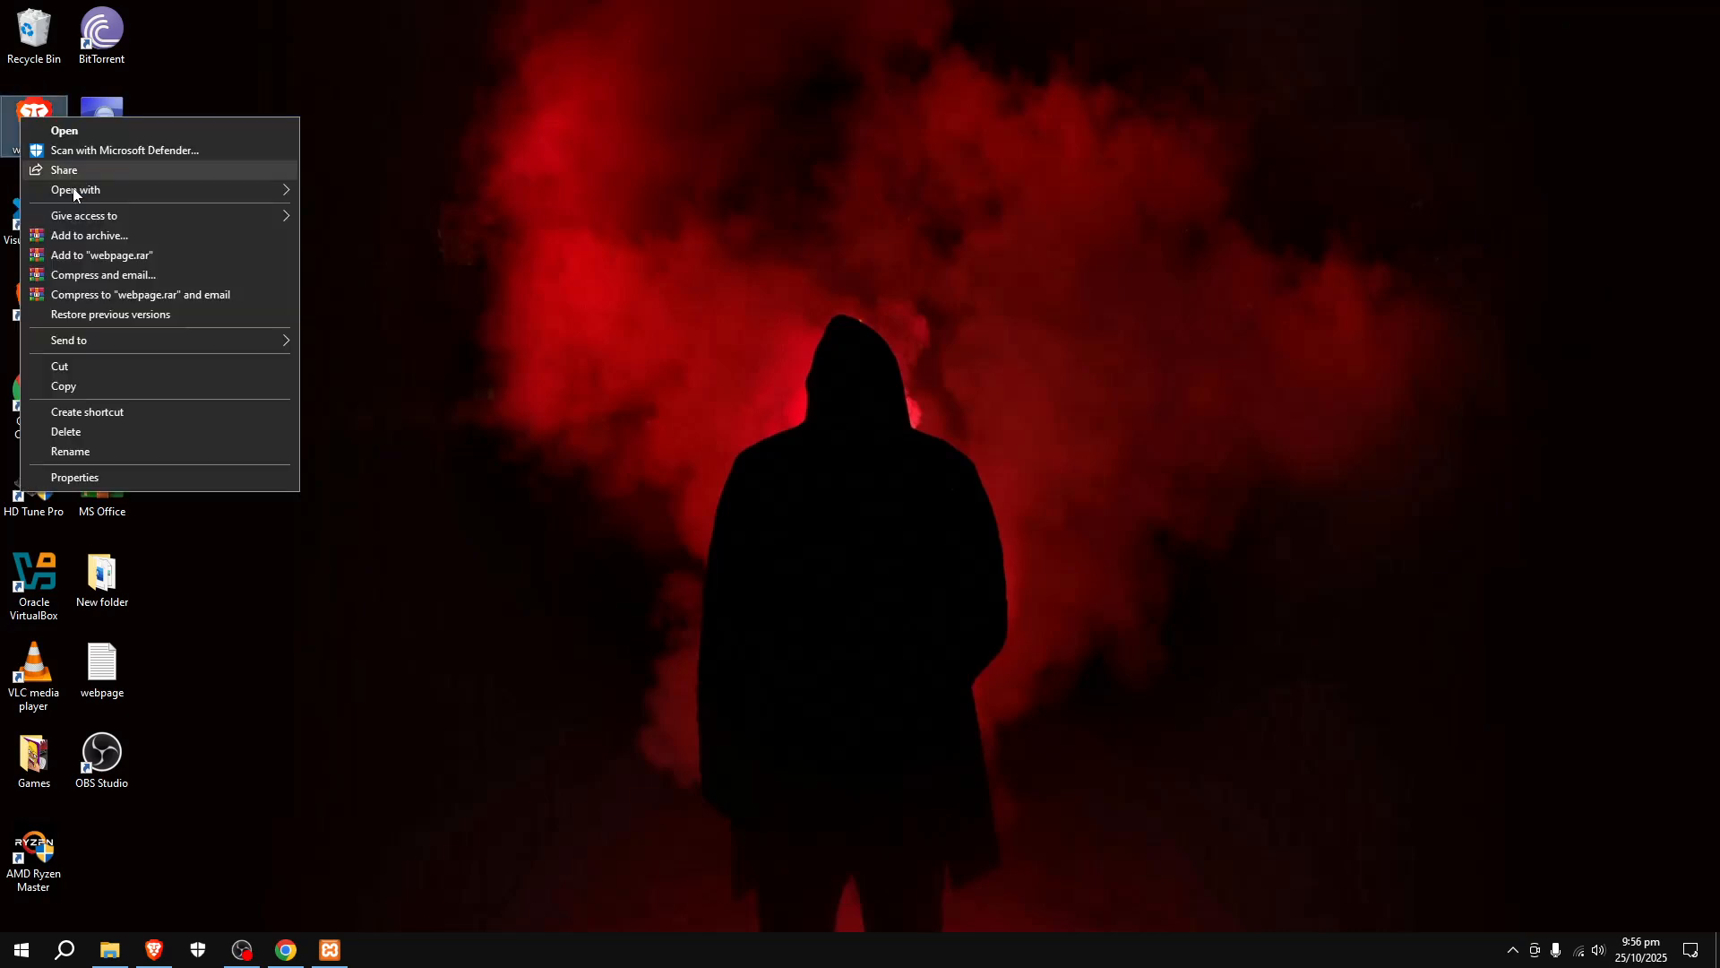
pyautogui.click(121, 385)
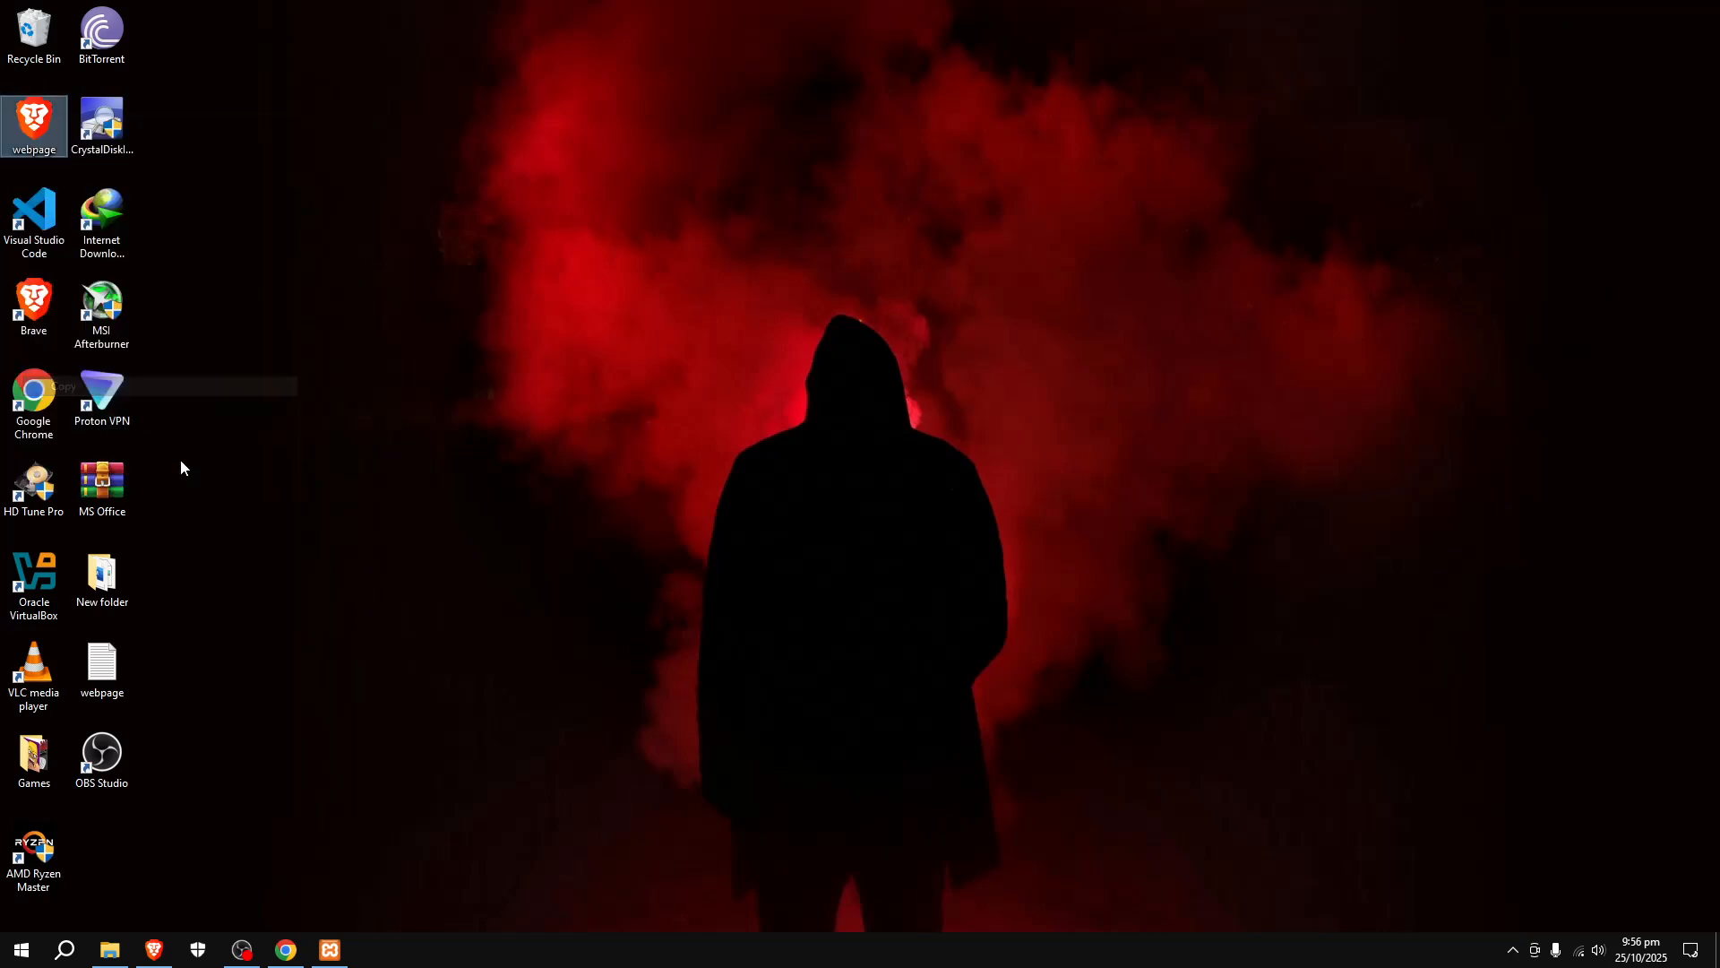
pyautogui.click(107, 953)
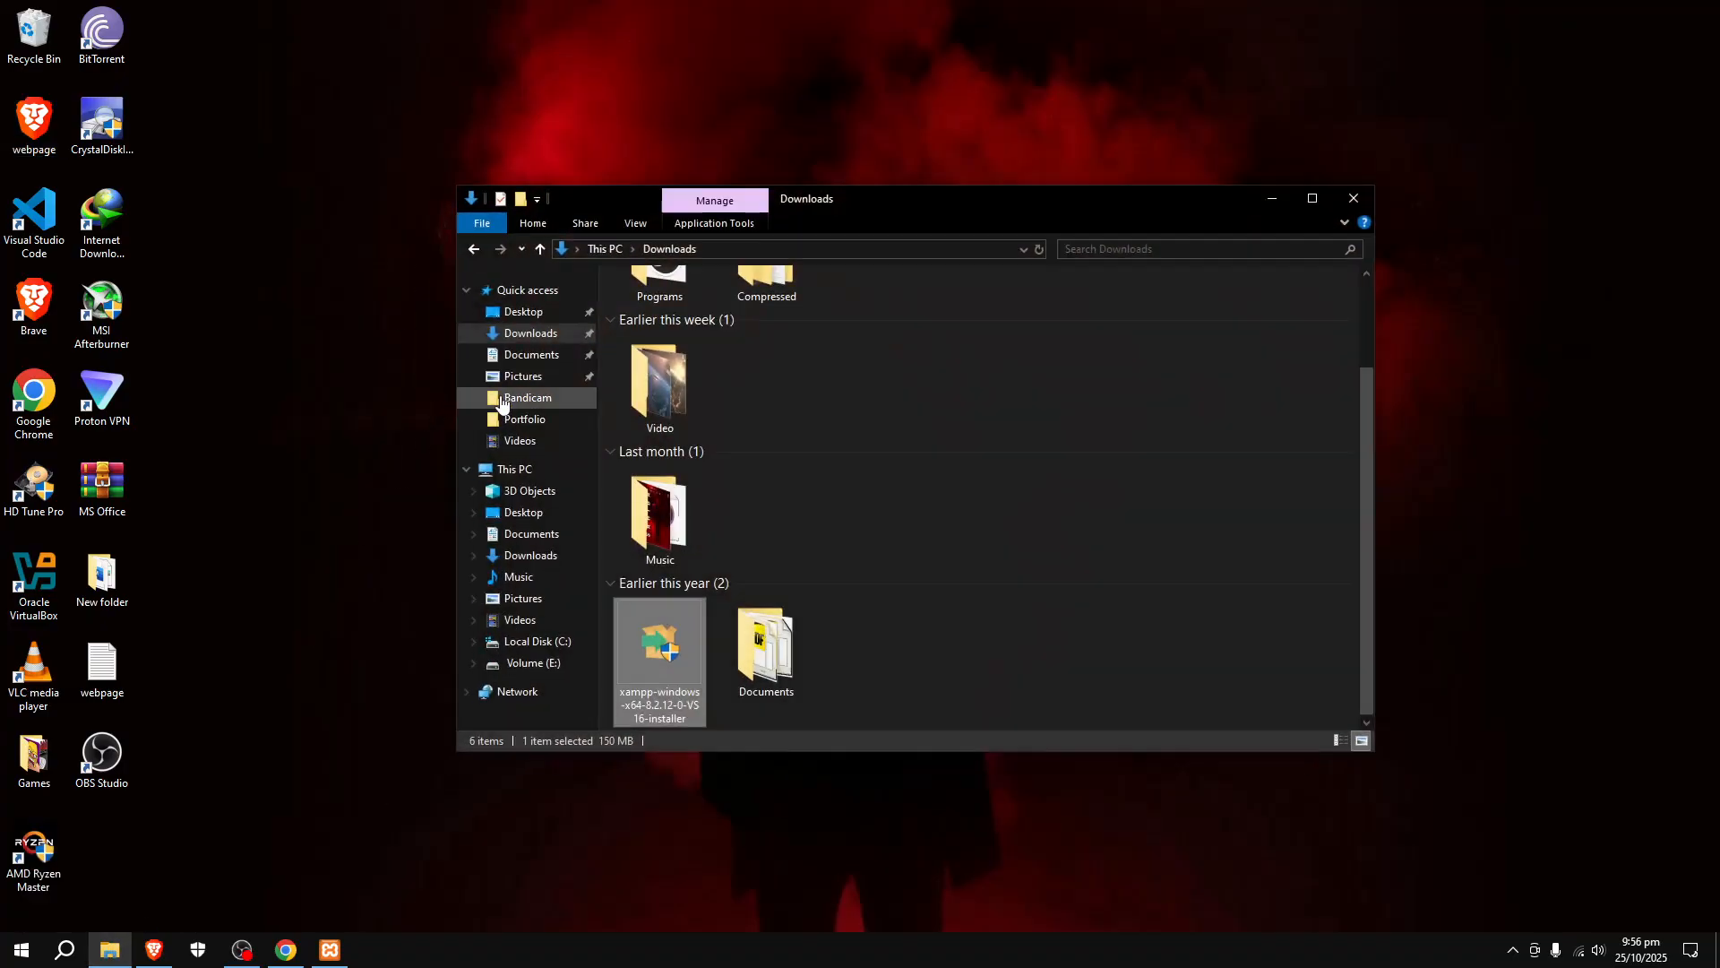
pyautogui.click(541, 469)
pyautogui.doubleClick(766, 504)
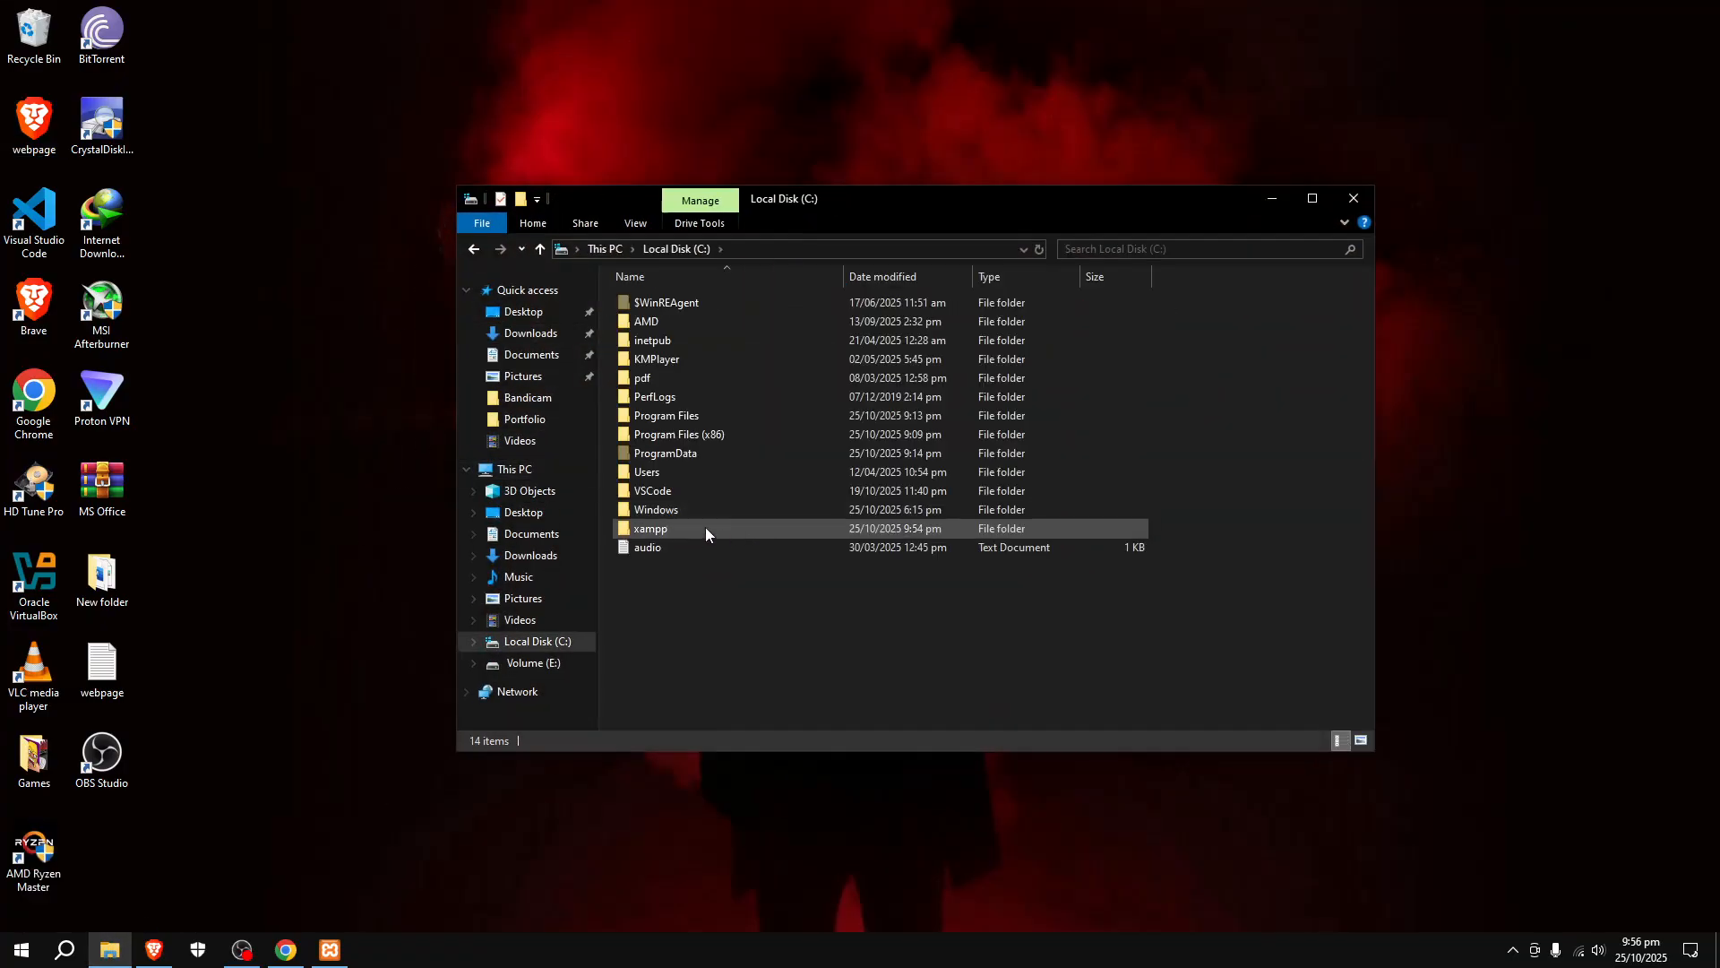
pyautogui.doubleClick(707, 527)
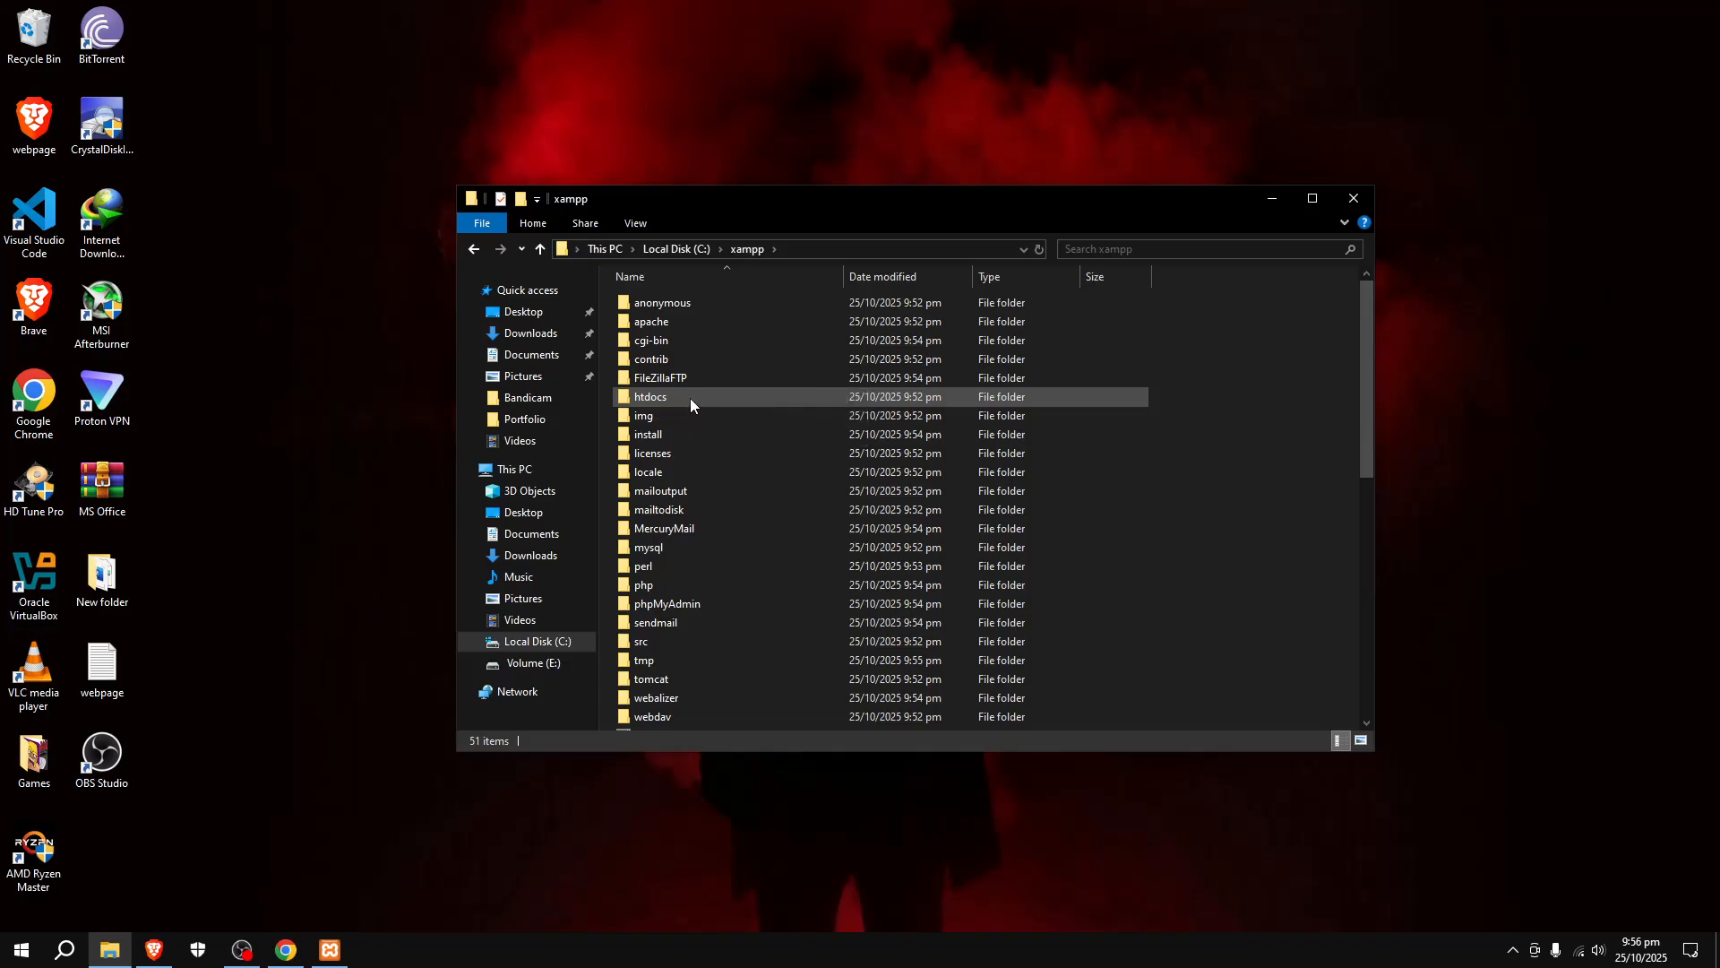
pyautogui.click(640, 399)
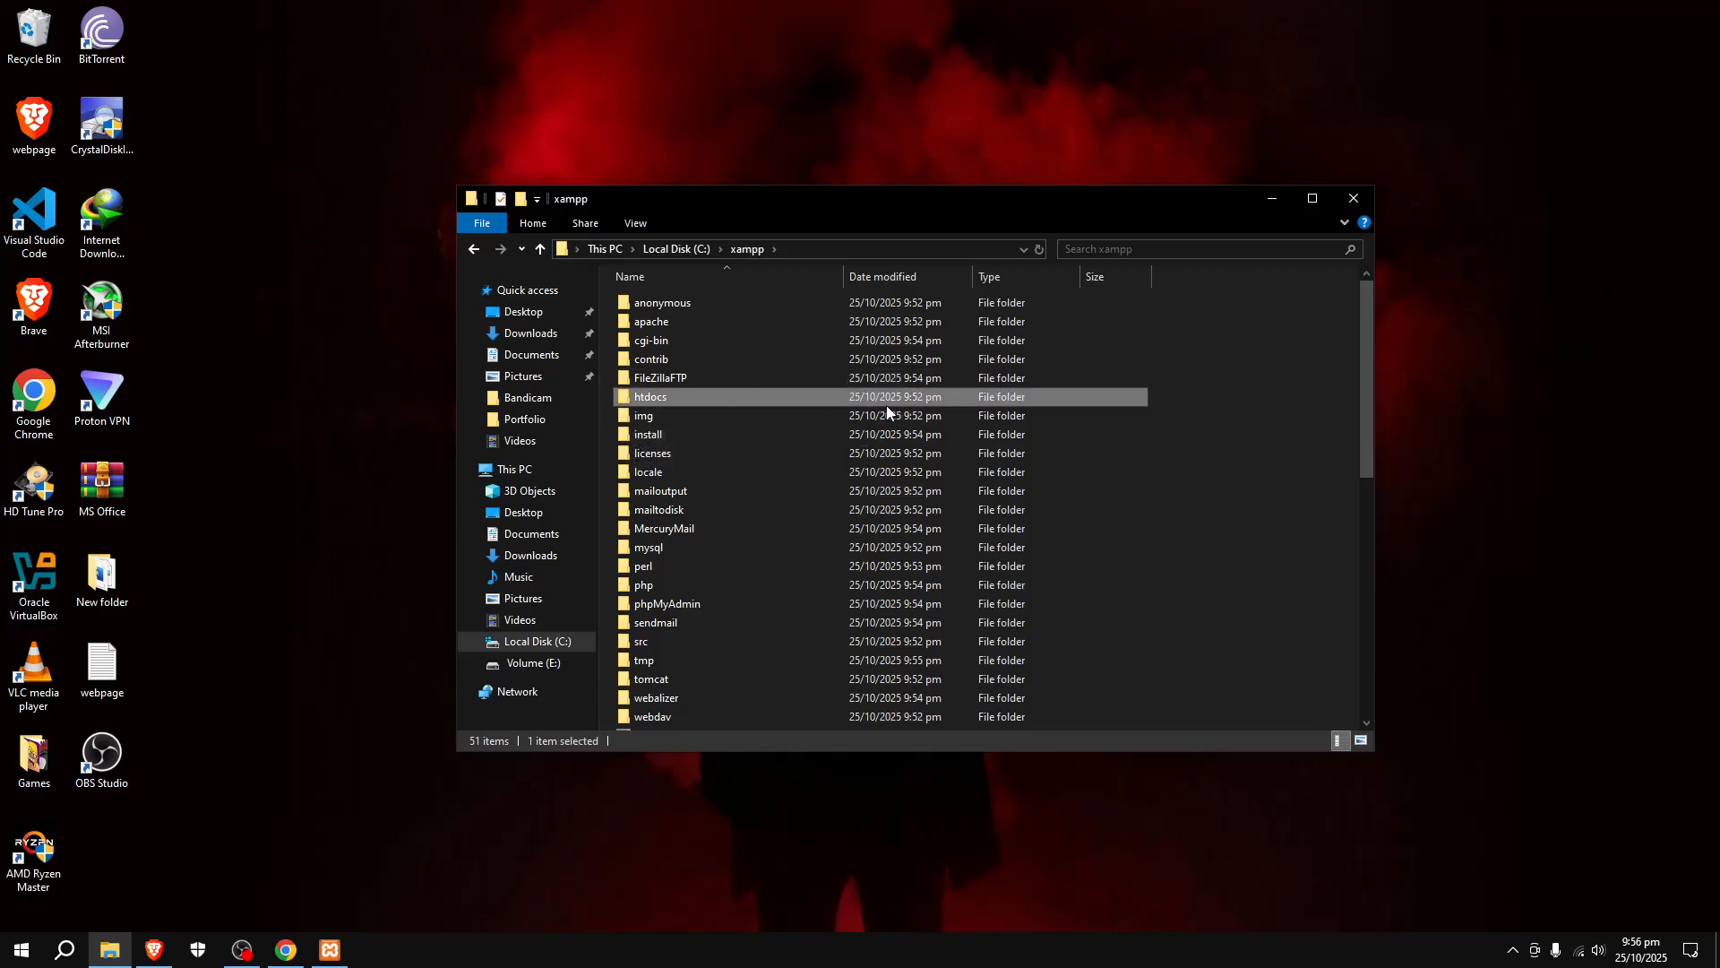
pyautogui.doubleClick(738, 397)
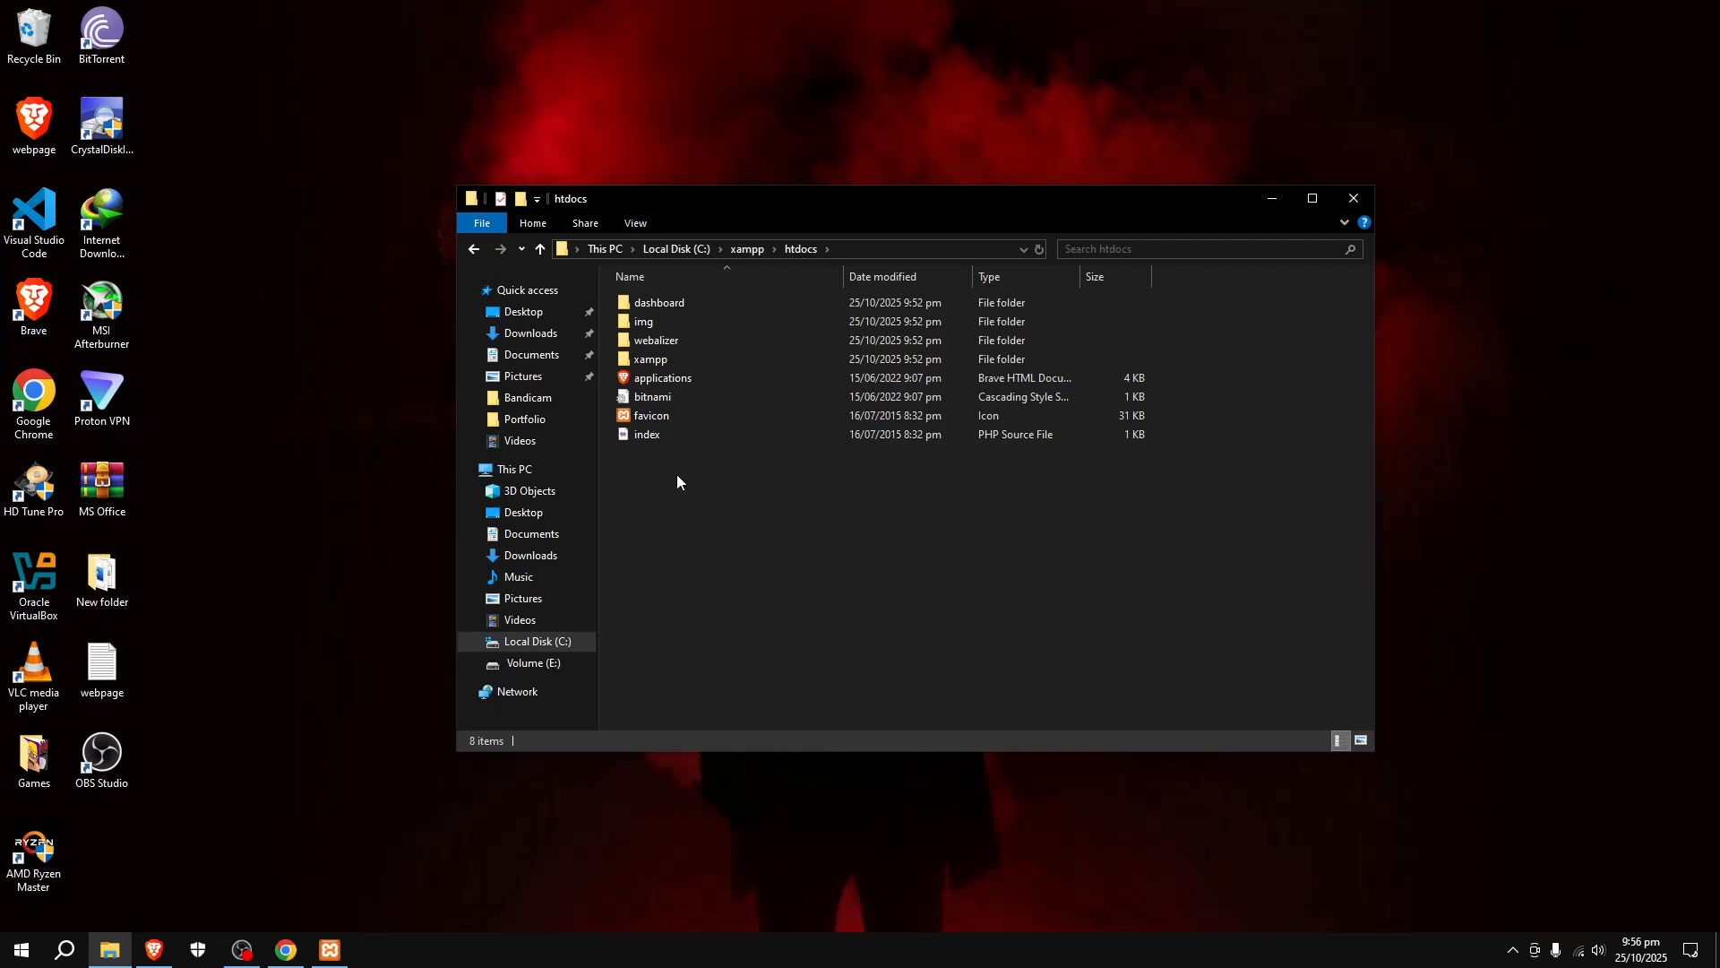
pyautogui.rightClick(675, 475)
pyautogui.click(751, 625)
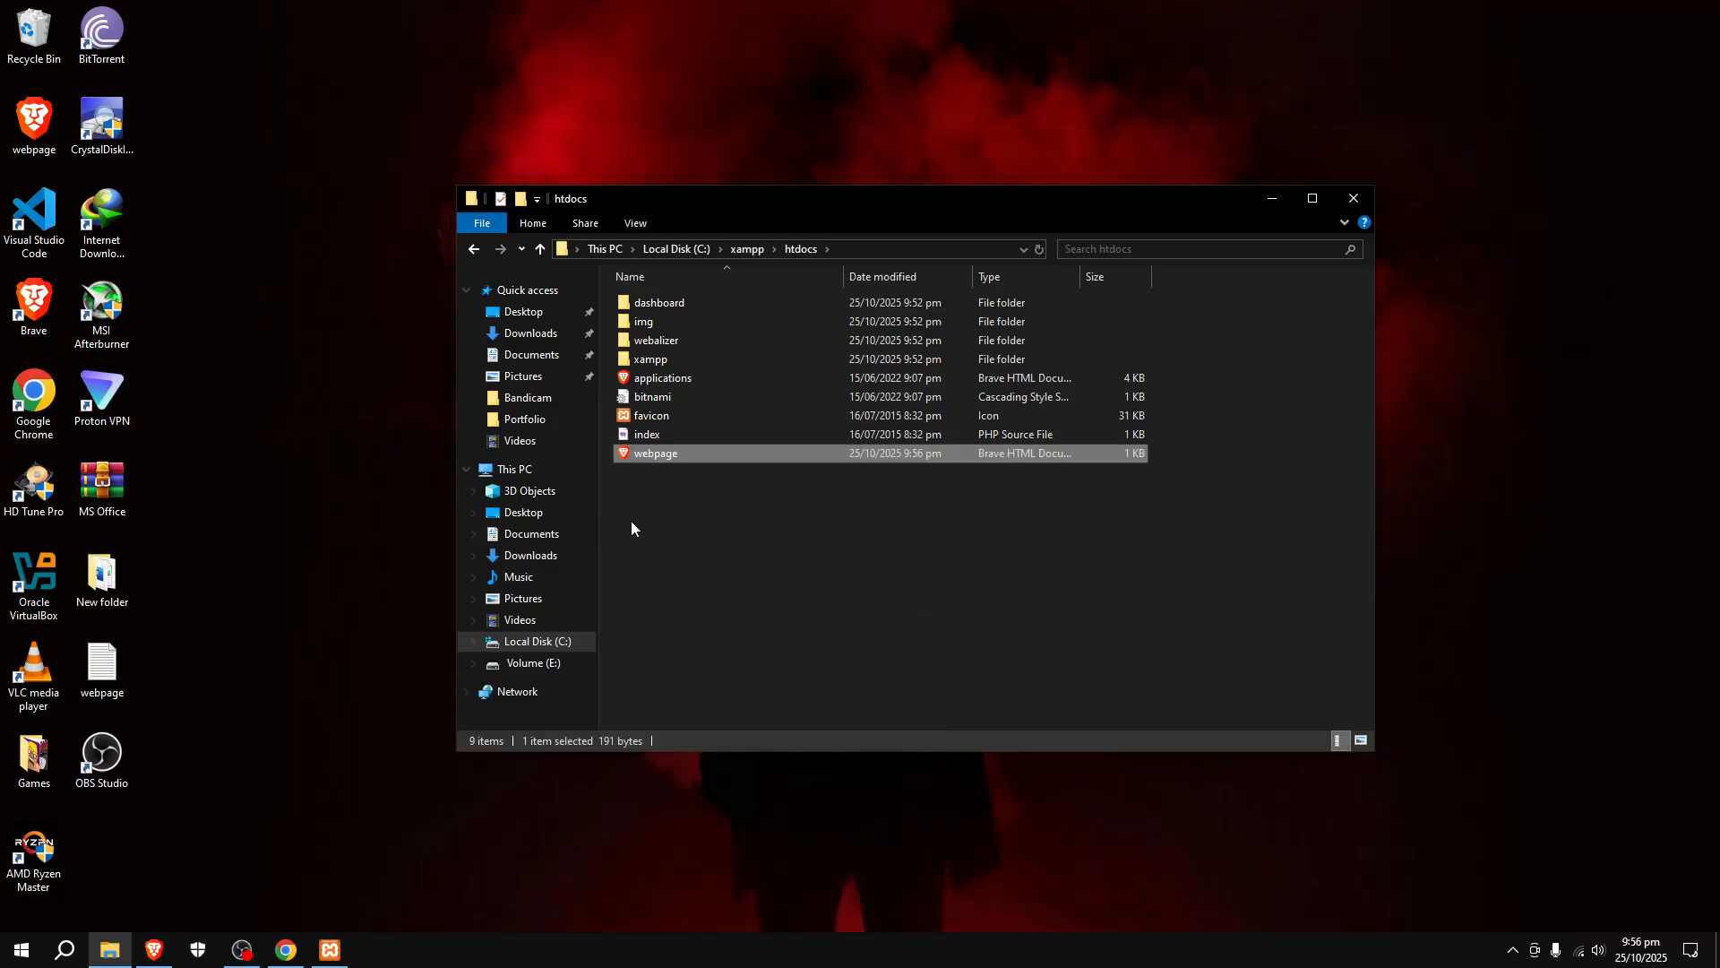
# Step: Create a folder named myfirstwebpage in htdocs, and move the copied webpage HTML file into it, ending inside that folder
pyautogui.rightClick(687, 505)
pyautogui.moveTo(865, 743)
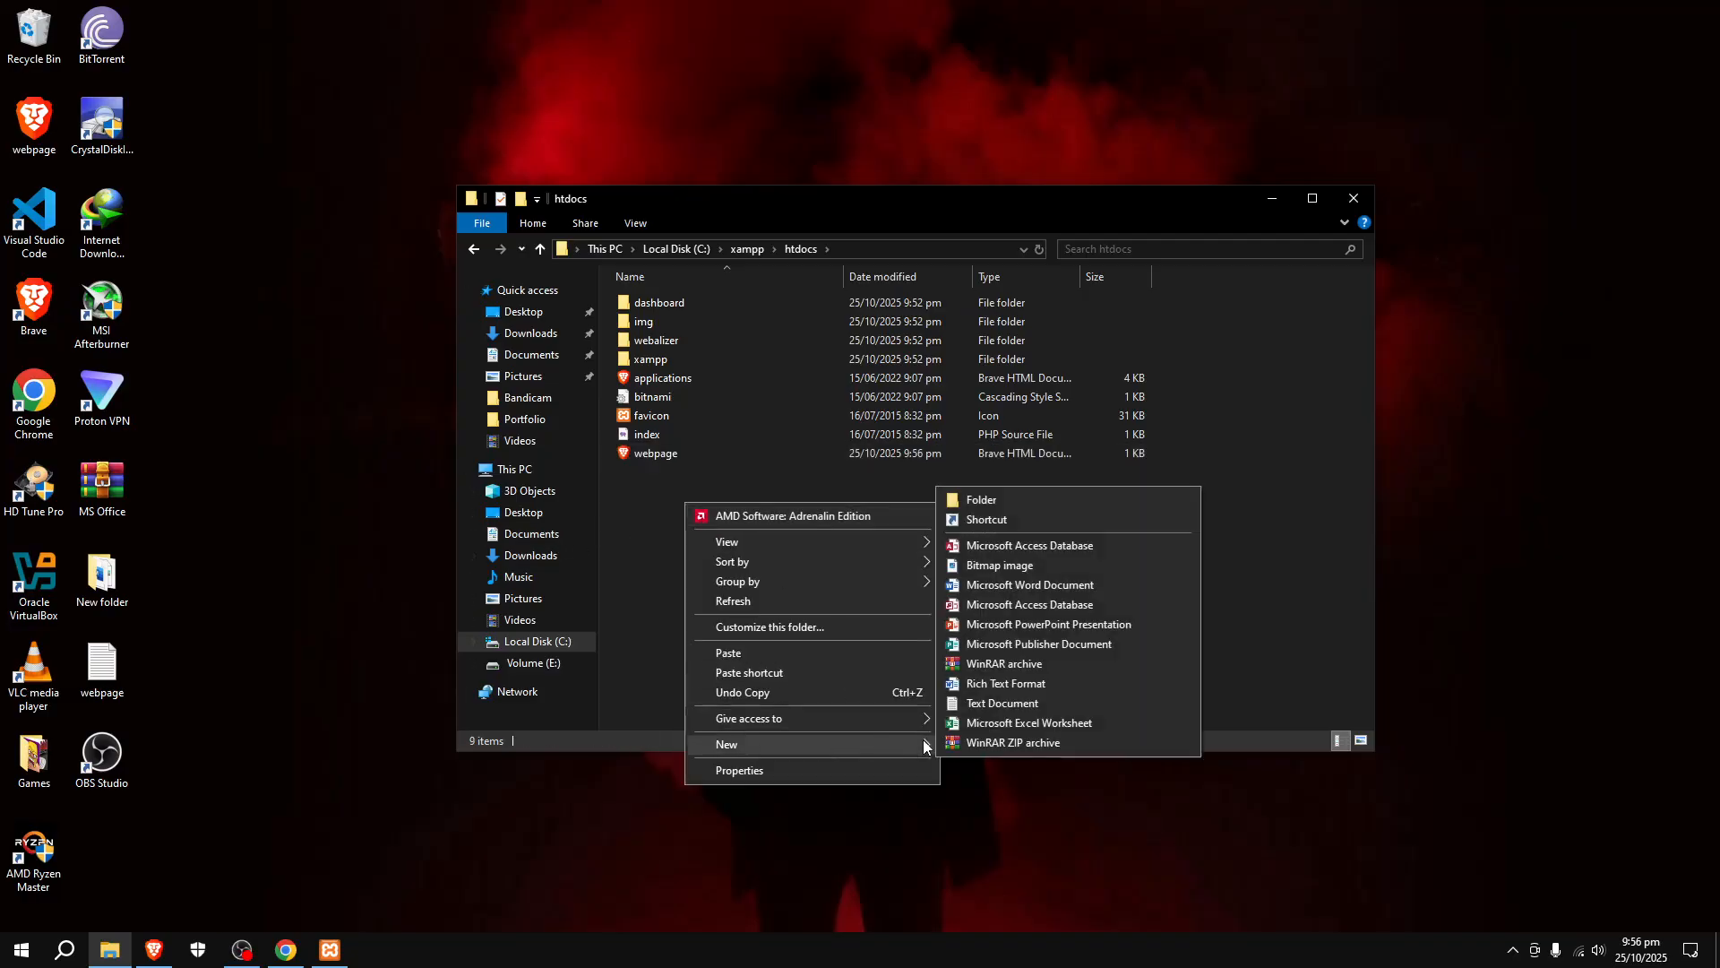
pyautogui.click(1011, 502)
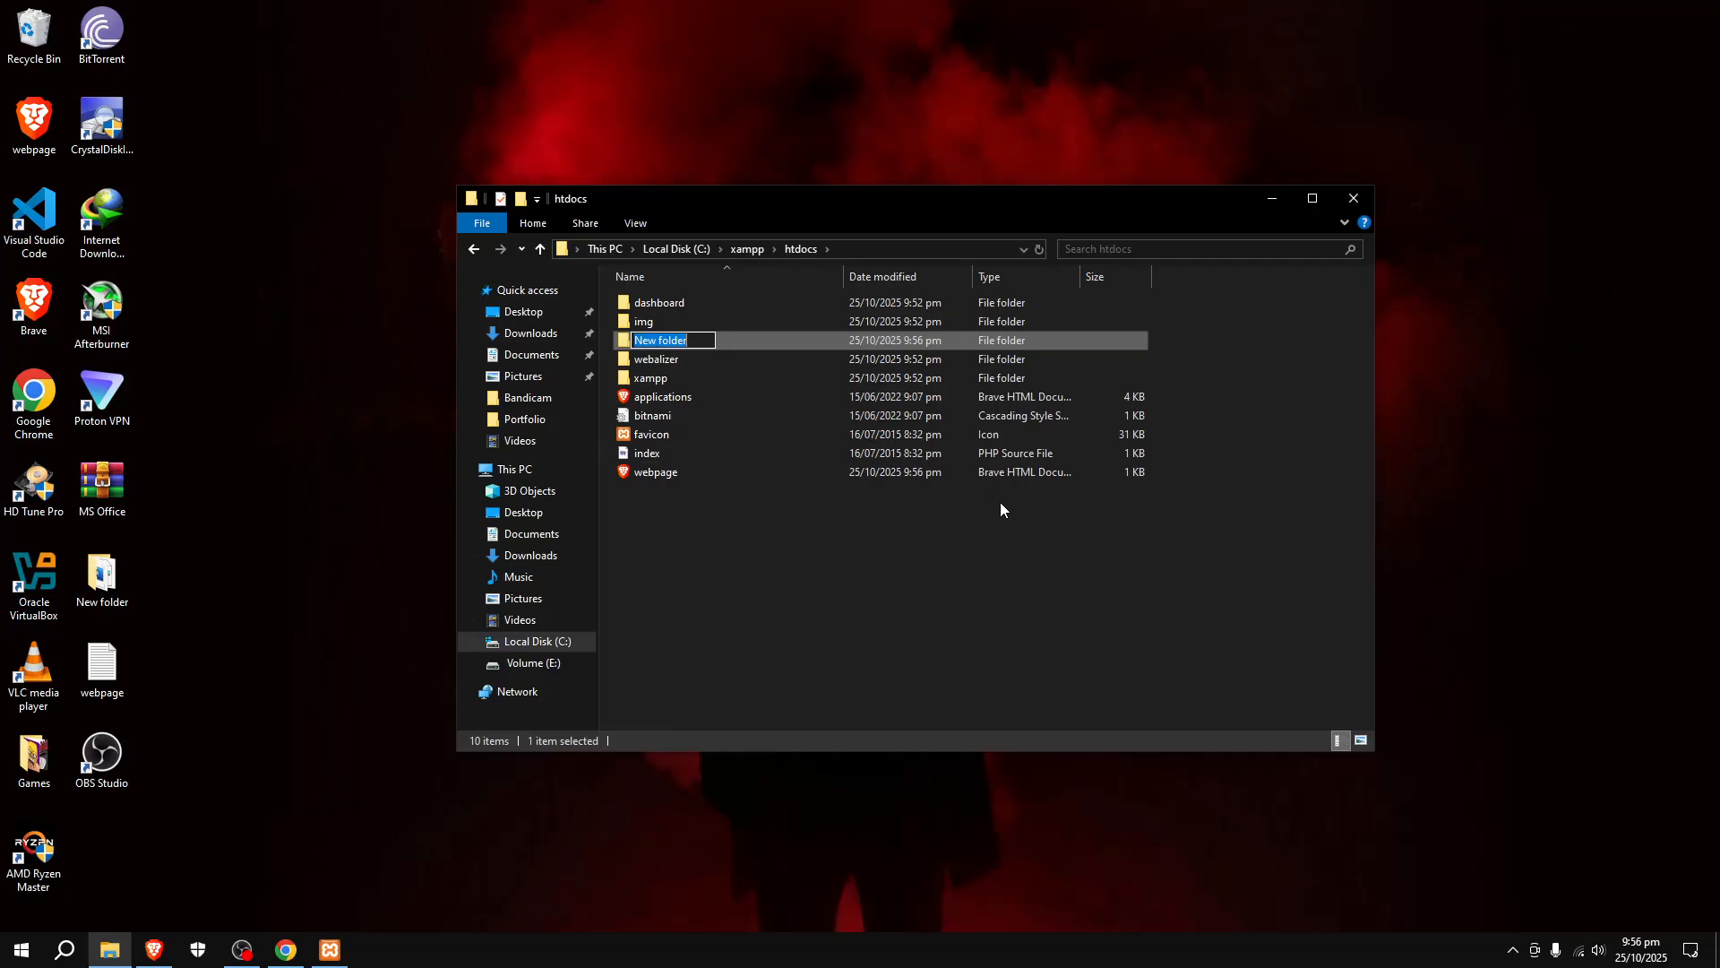
pyautogui.press('BackSpace')
pyautogui.write('myfirstwebpage')
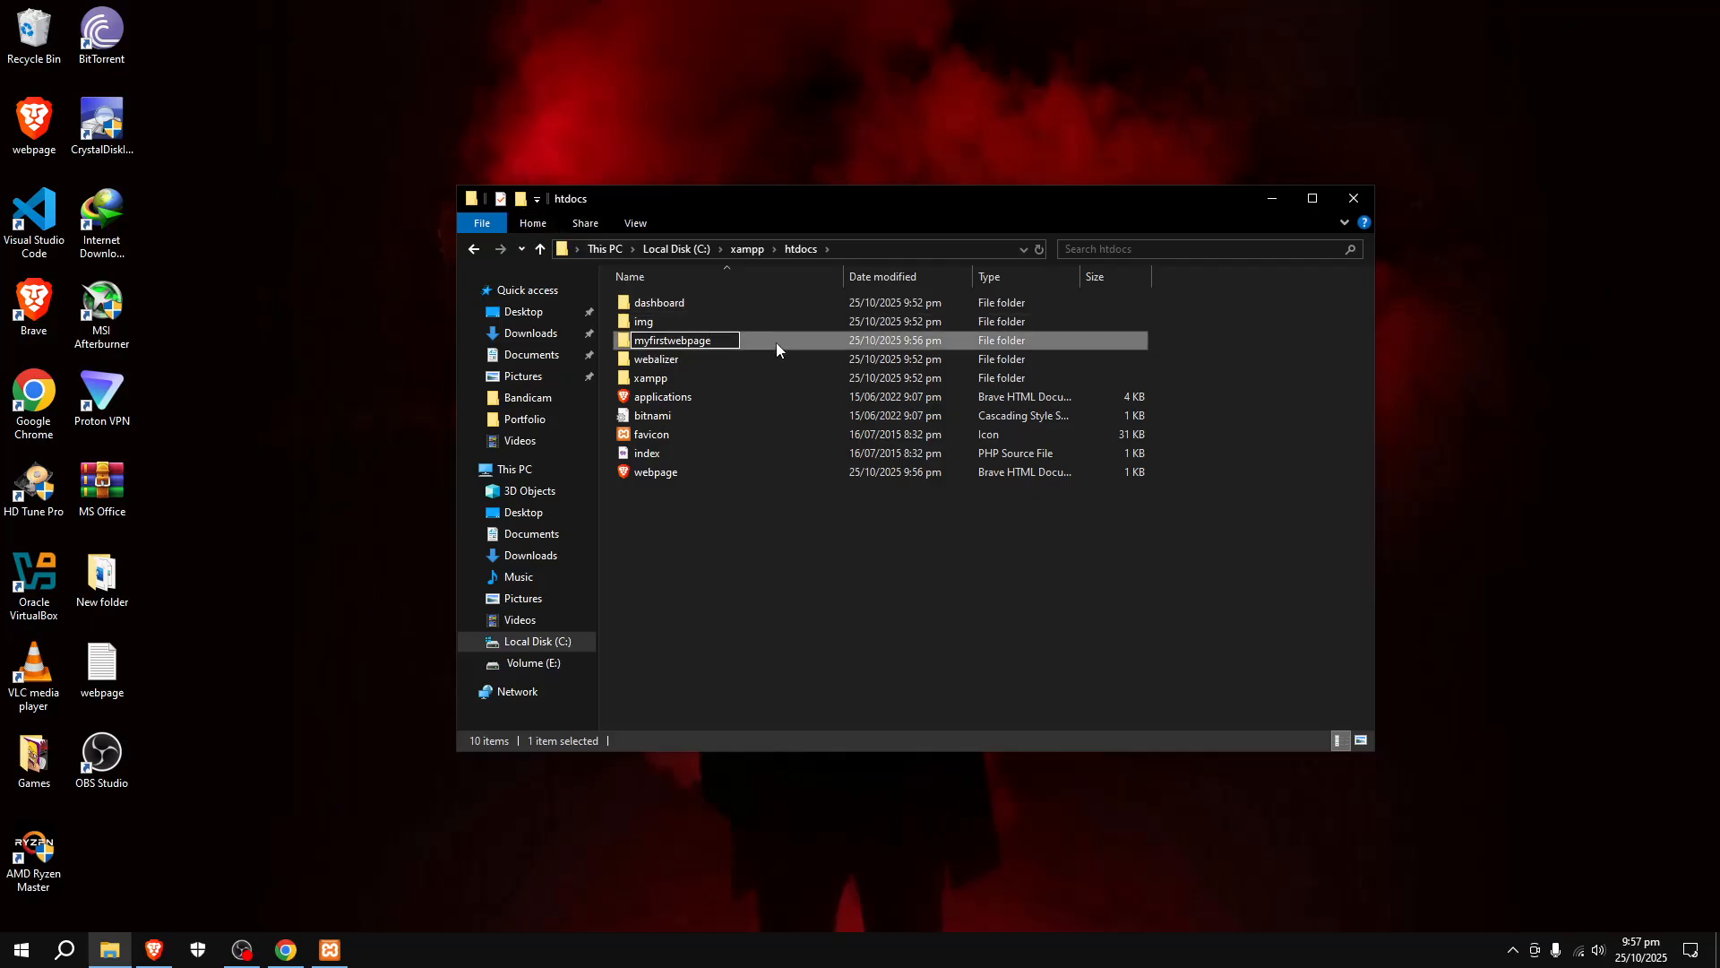
pyautogui.press('Return')
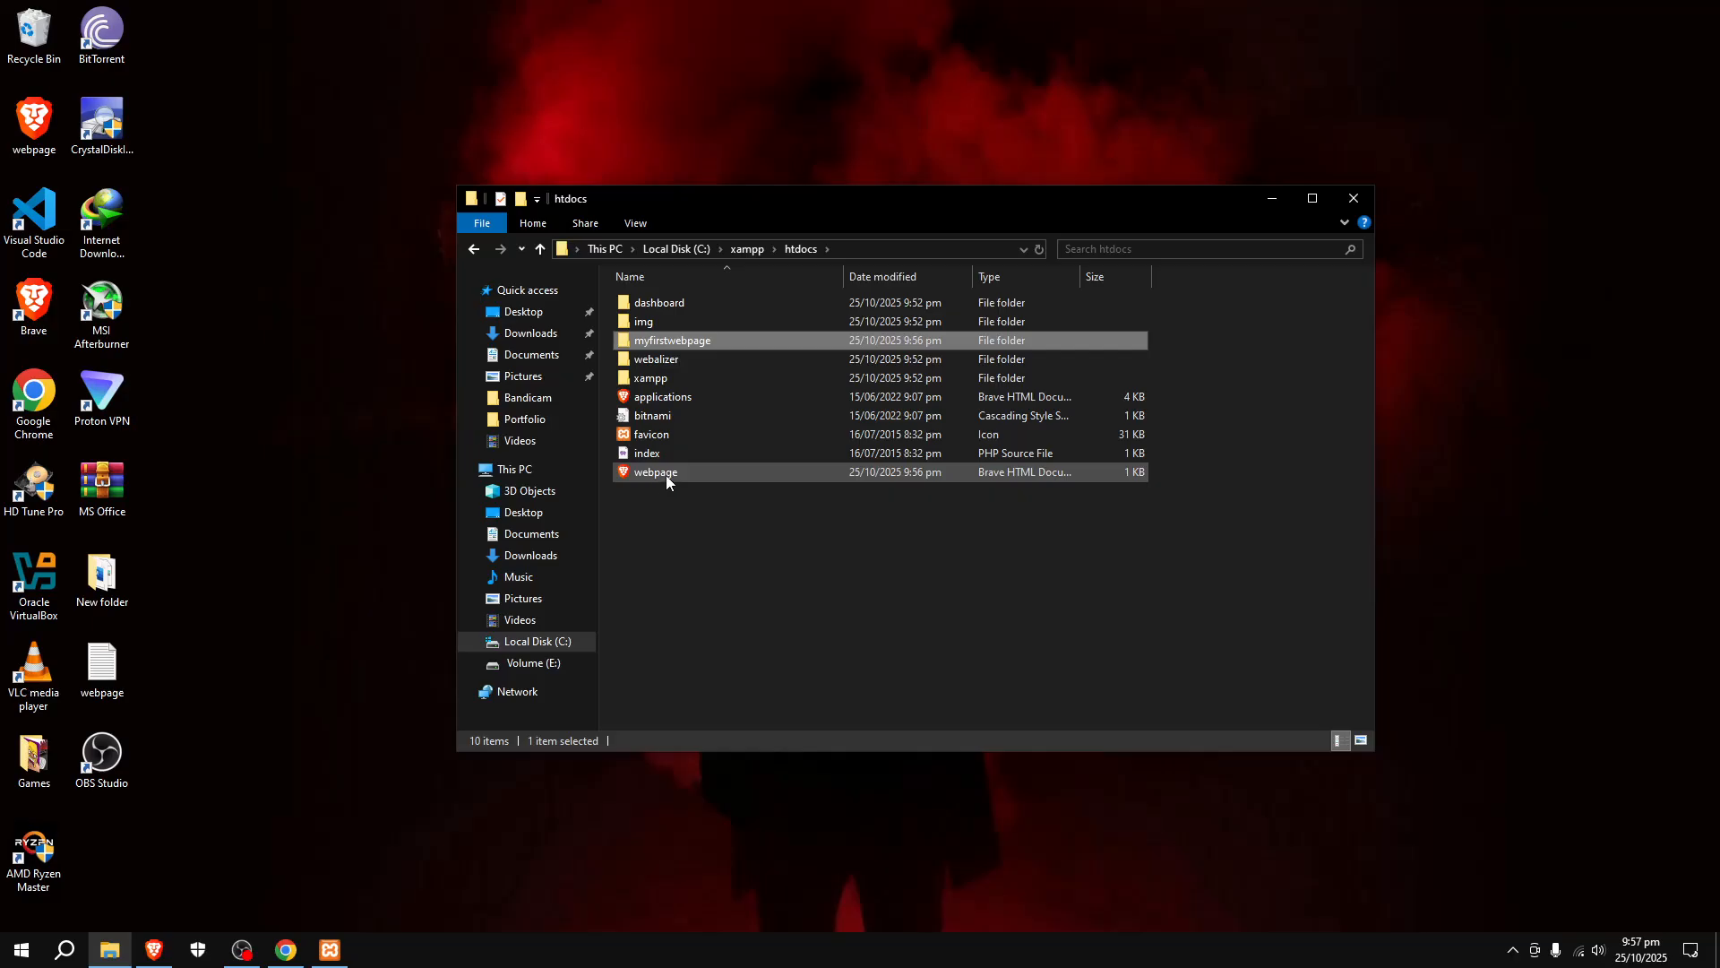
pyautogui.moveTo(667, 481); pyautogui.dragTo(696, 345)
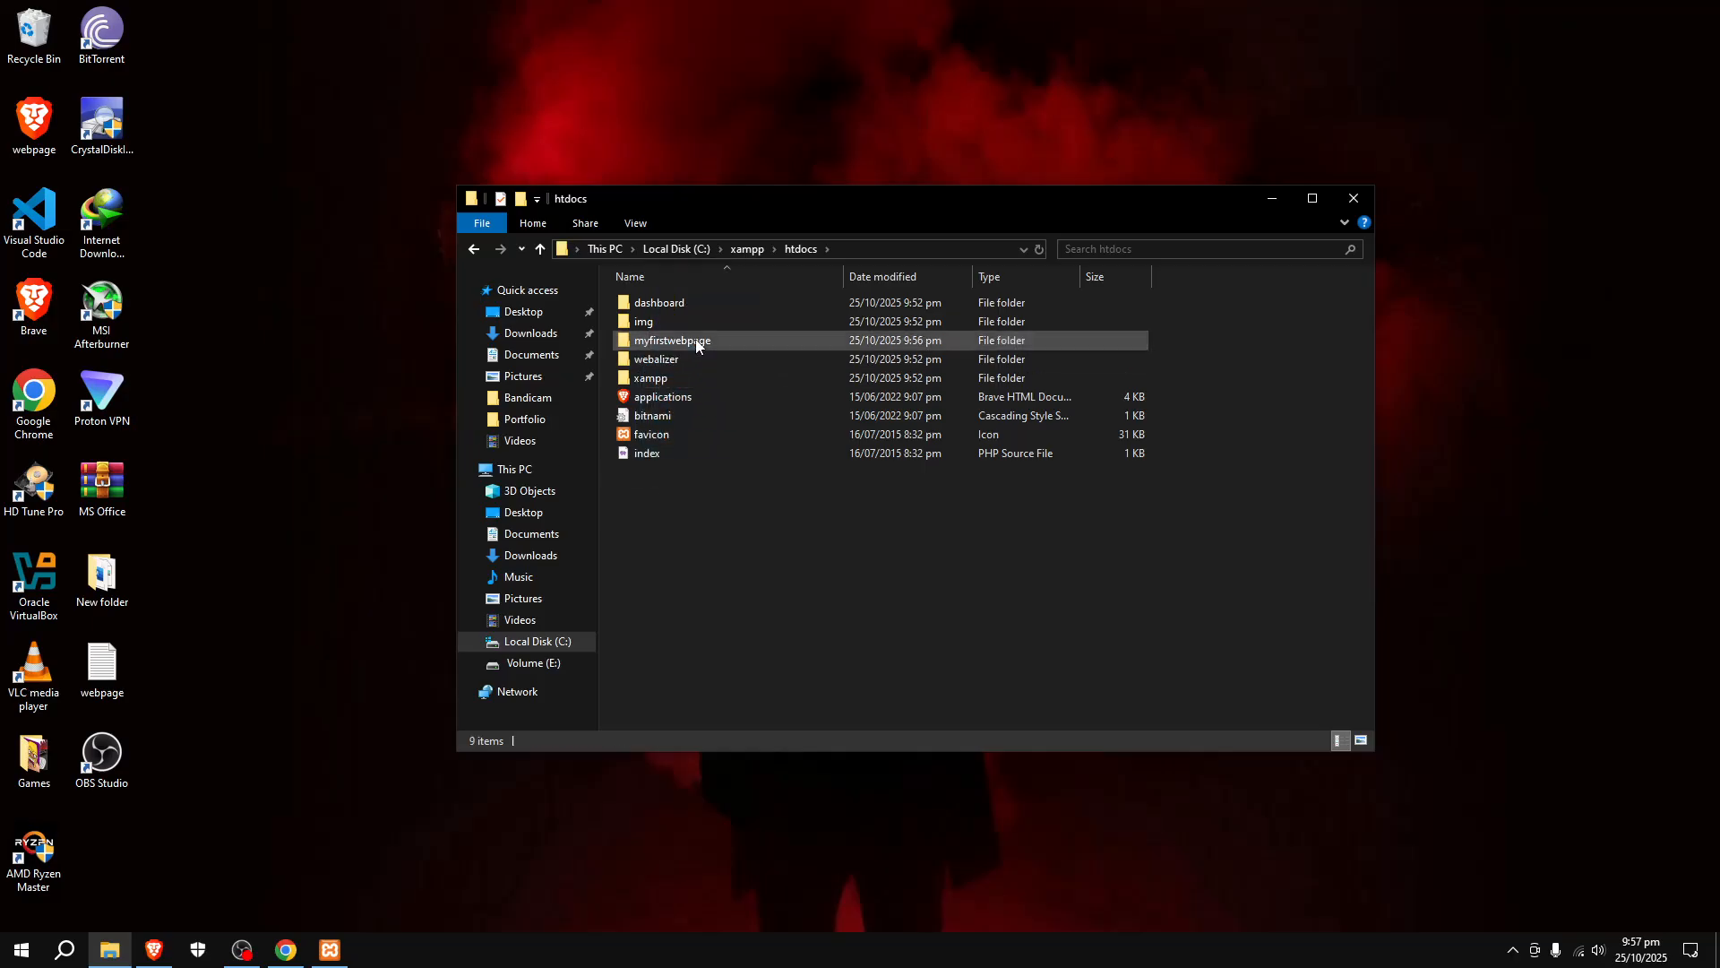
pyautogui.doubleClick(699, 341)
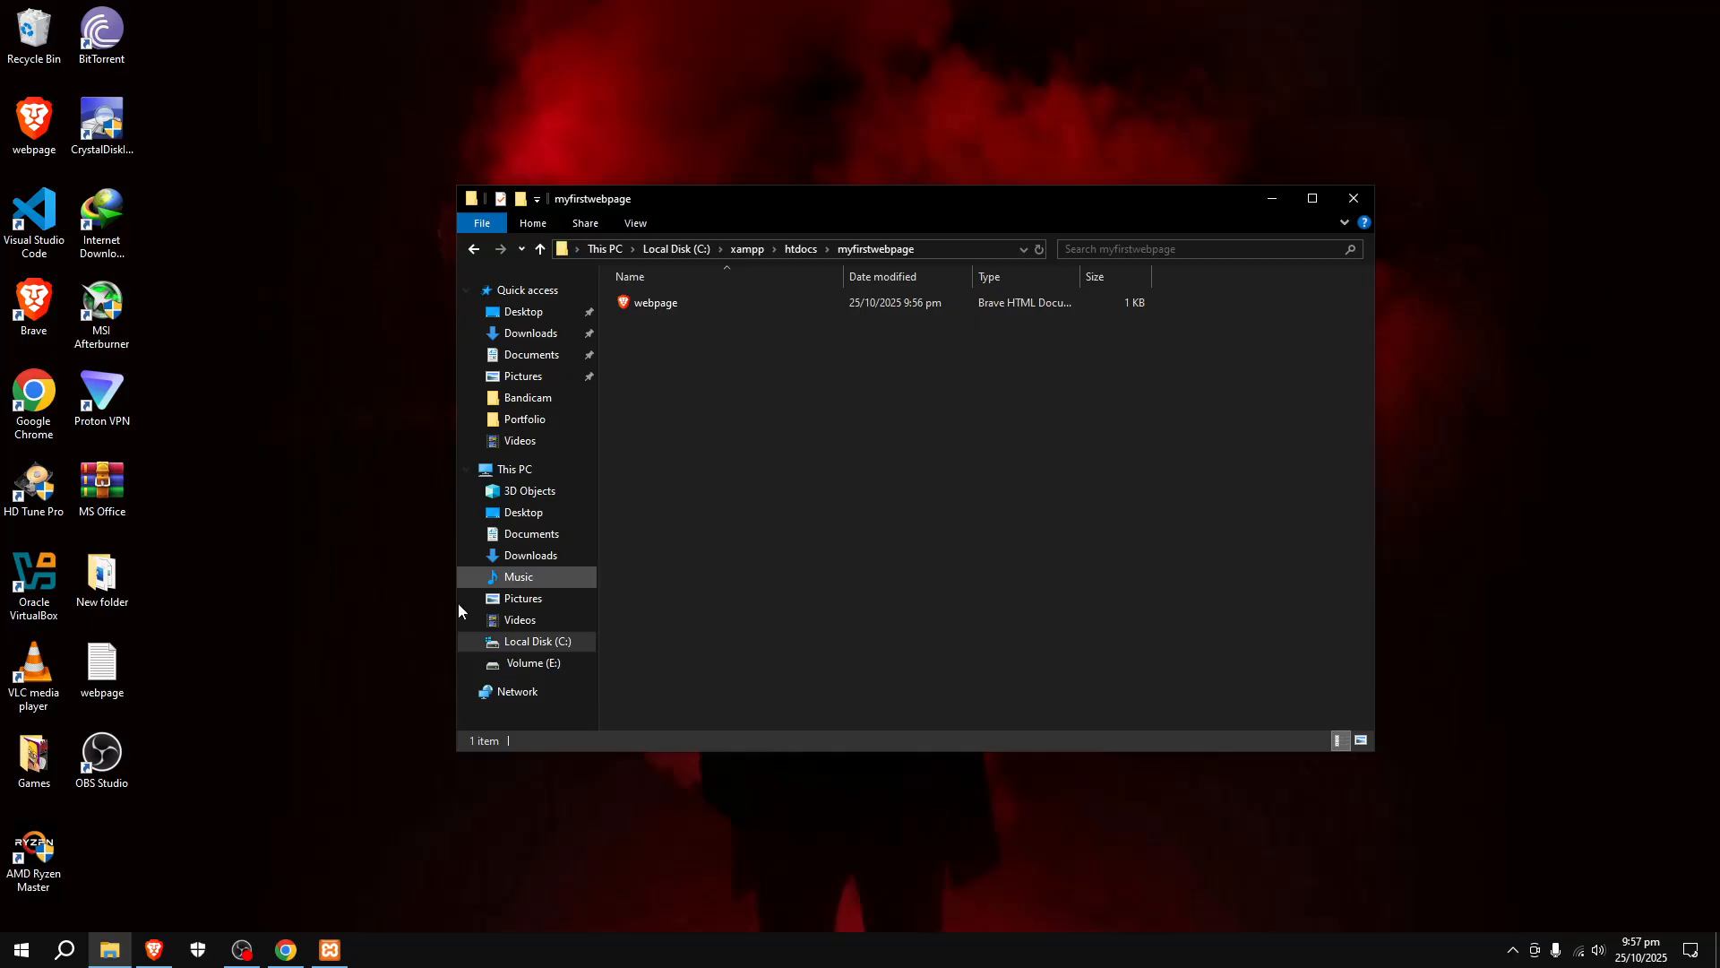
# Step: Switch to Google Chrome and open localhost/myfirstwebpage/webpage.html in a new tab
pyautogui.click(286, 952)
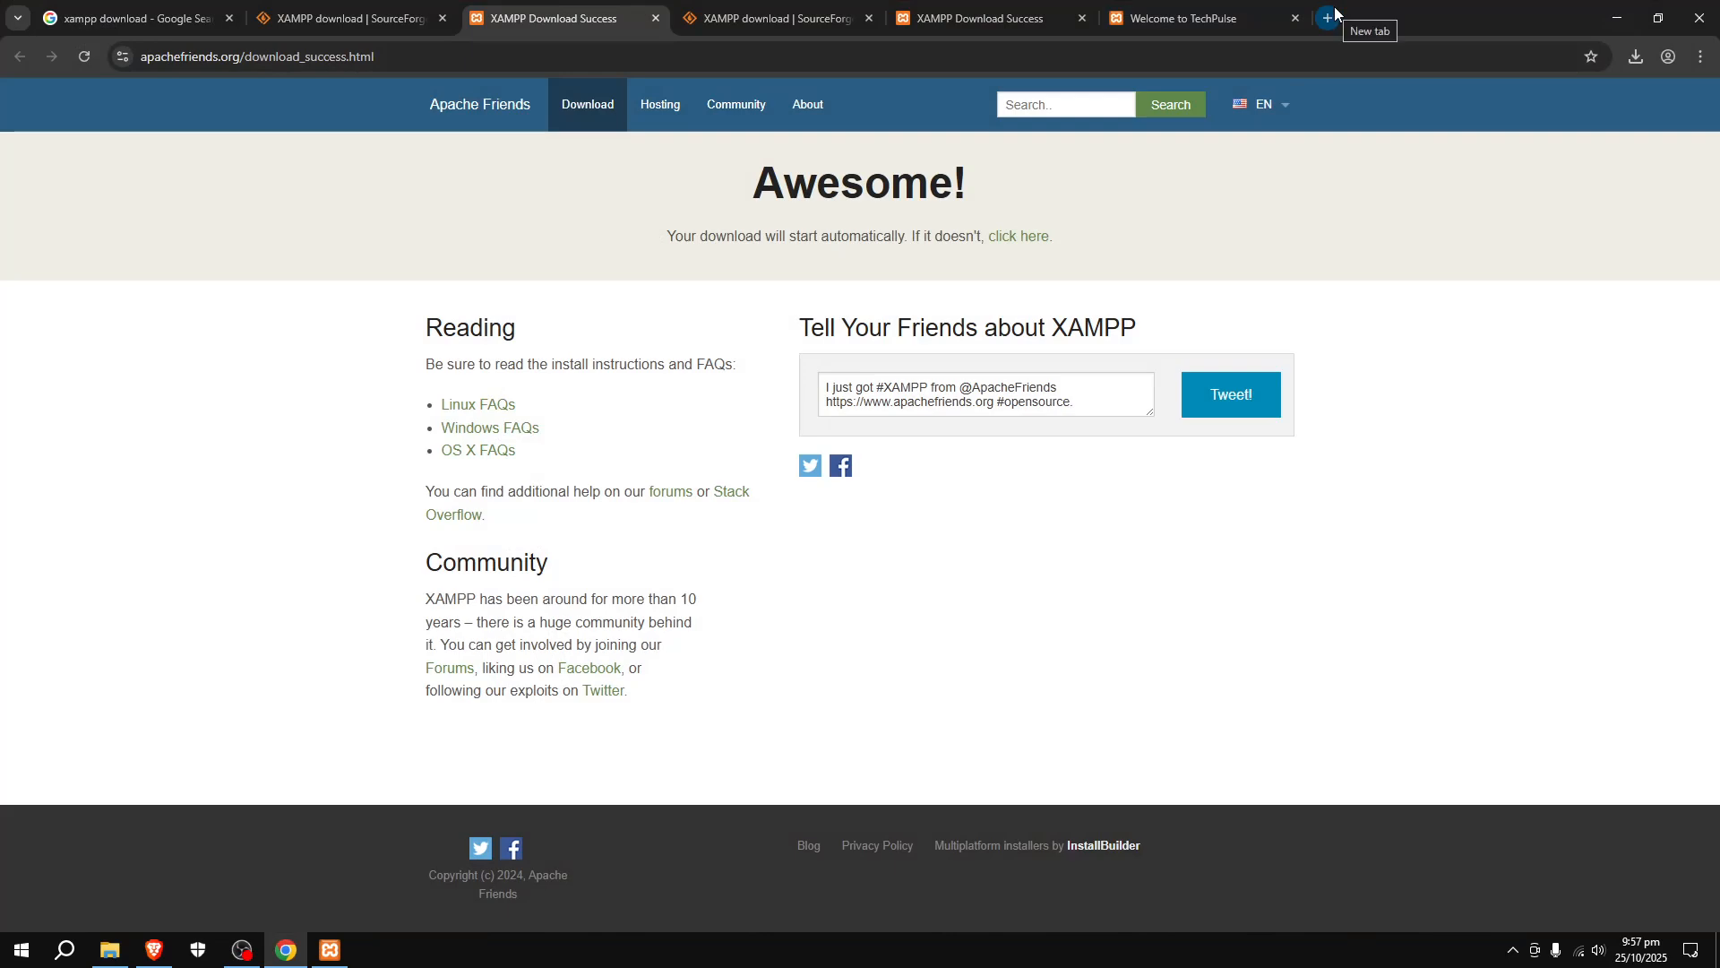
pyautogui.click(1327, 18)
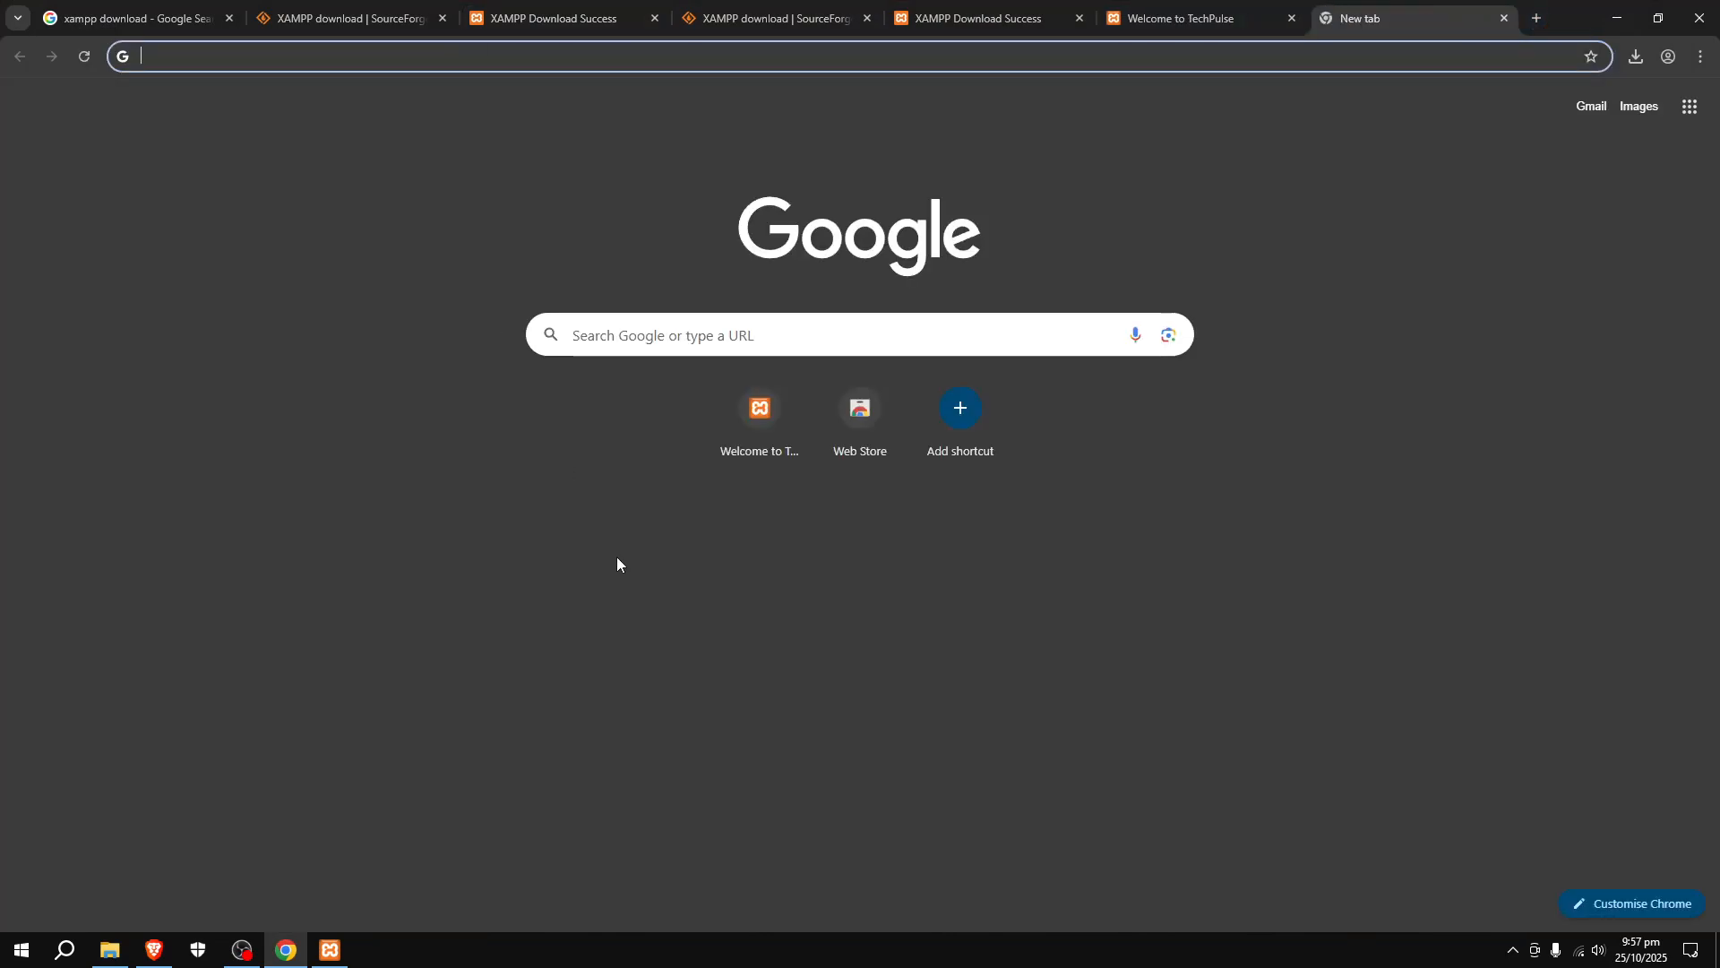
pyautogui.write('local')
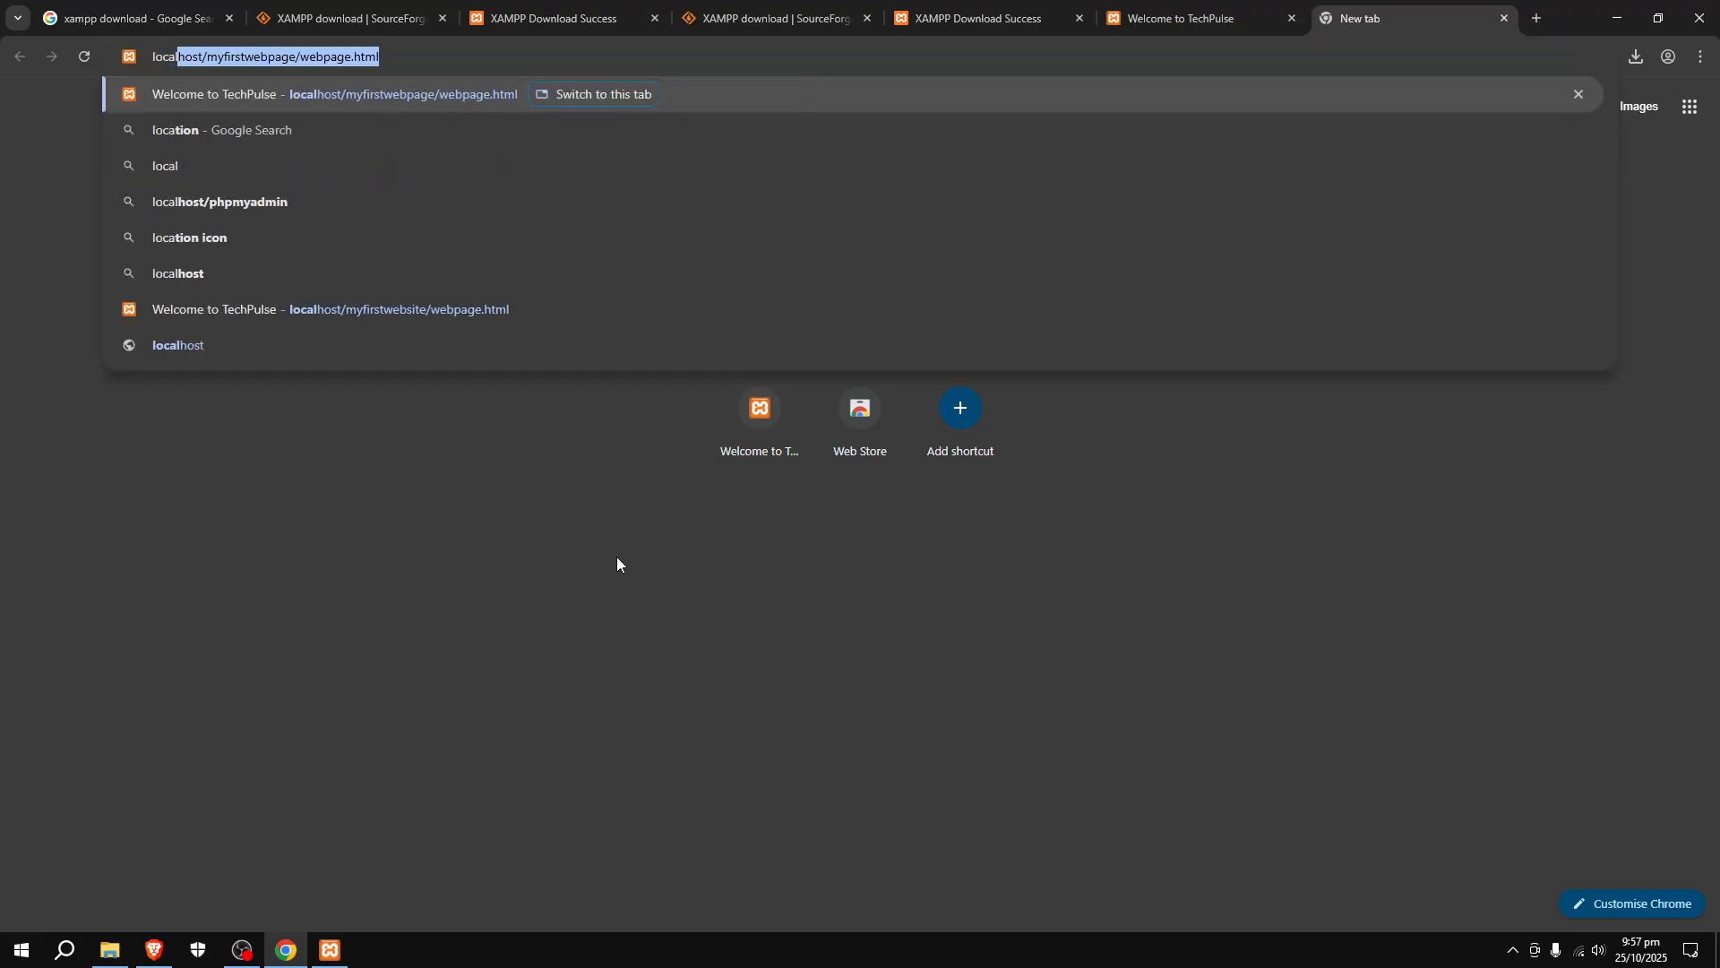
pyautogui.write('host')
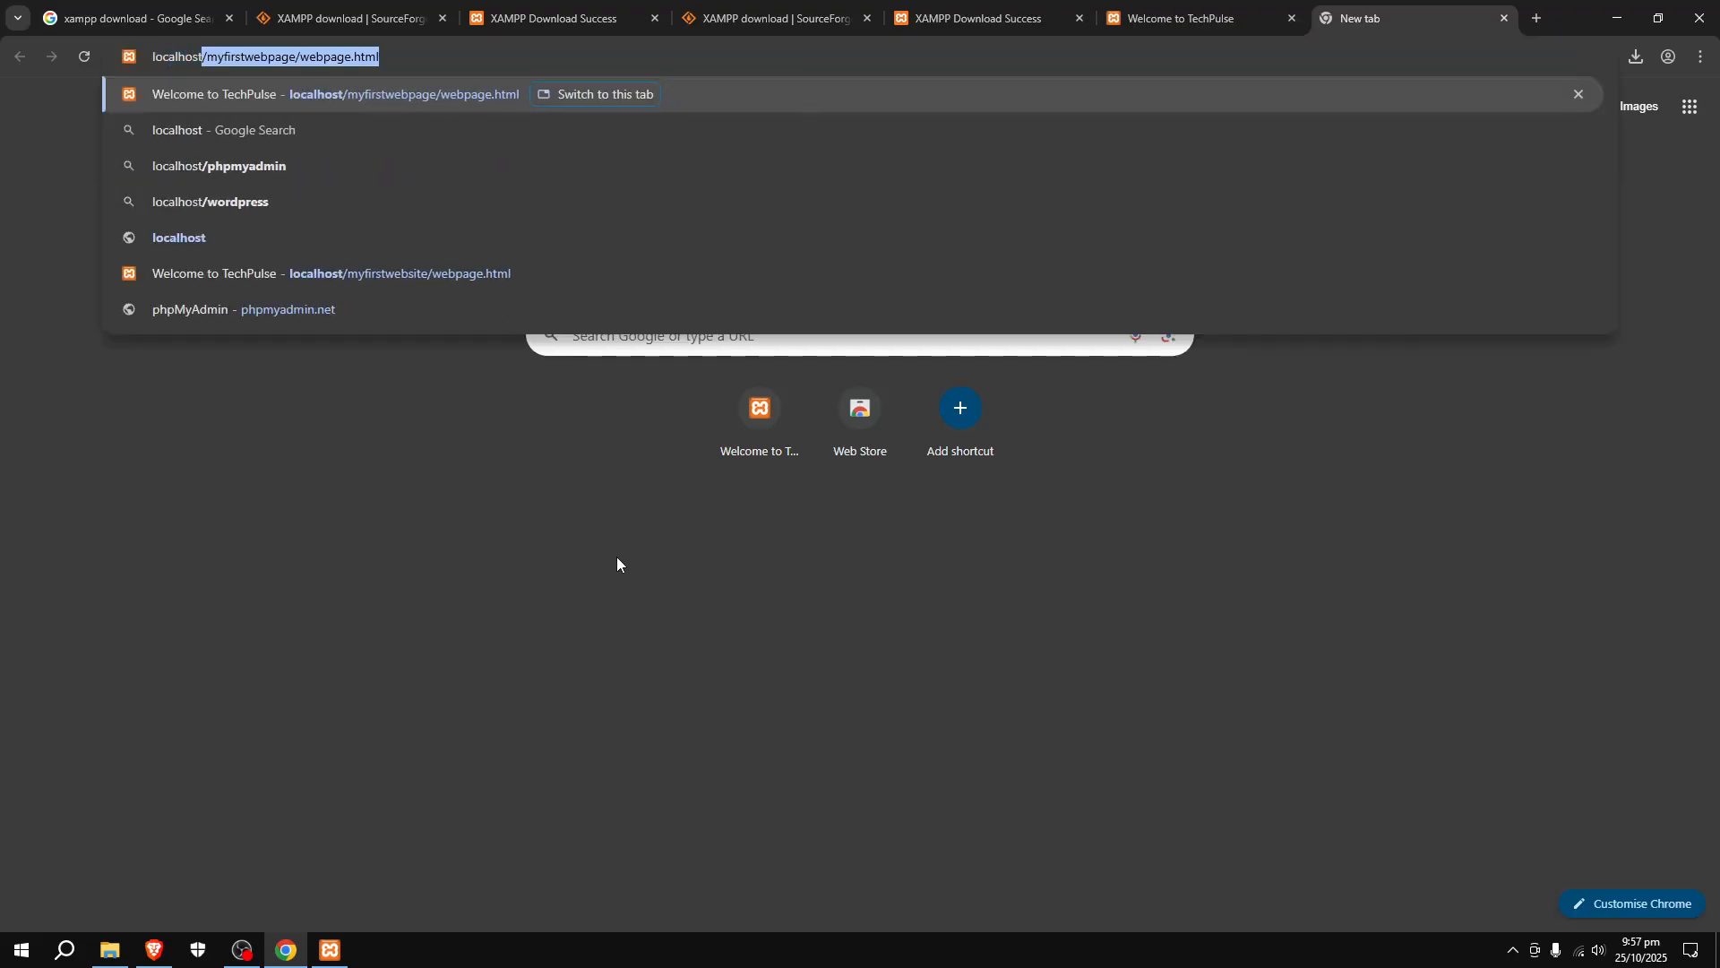
pyautogui.write('/')
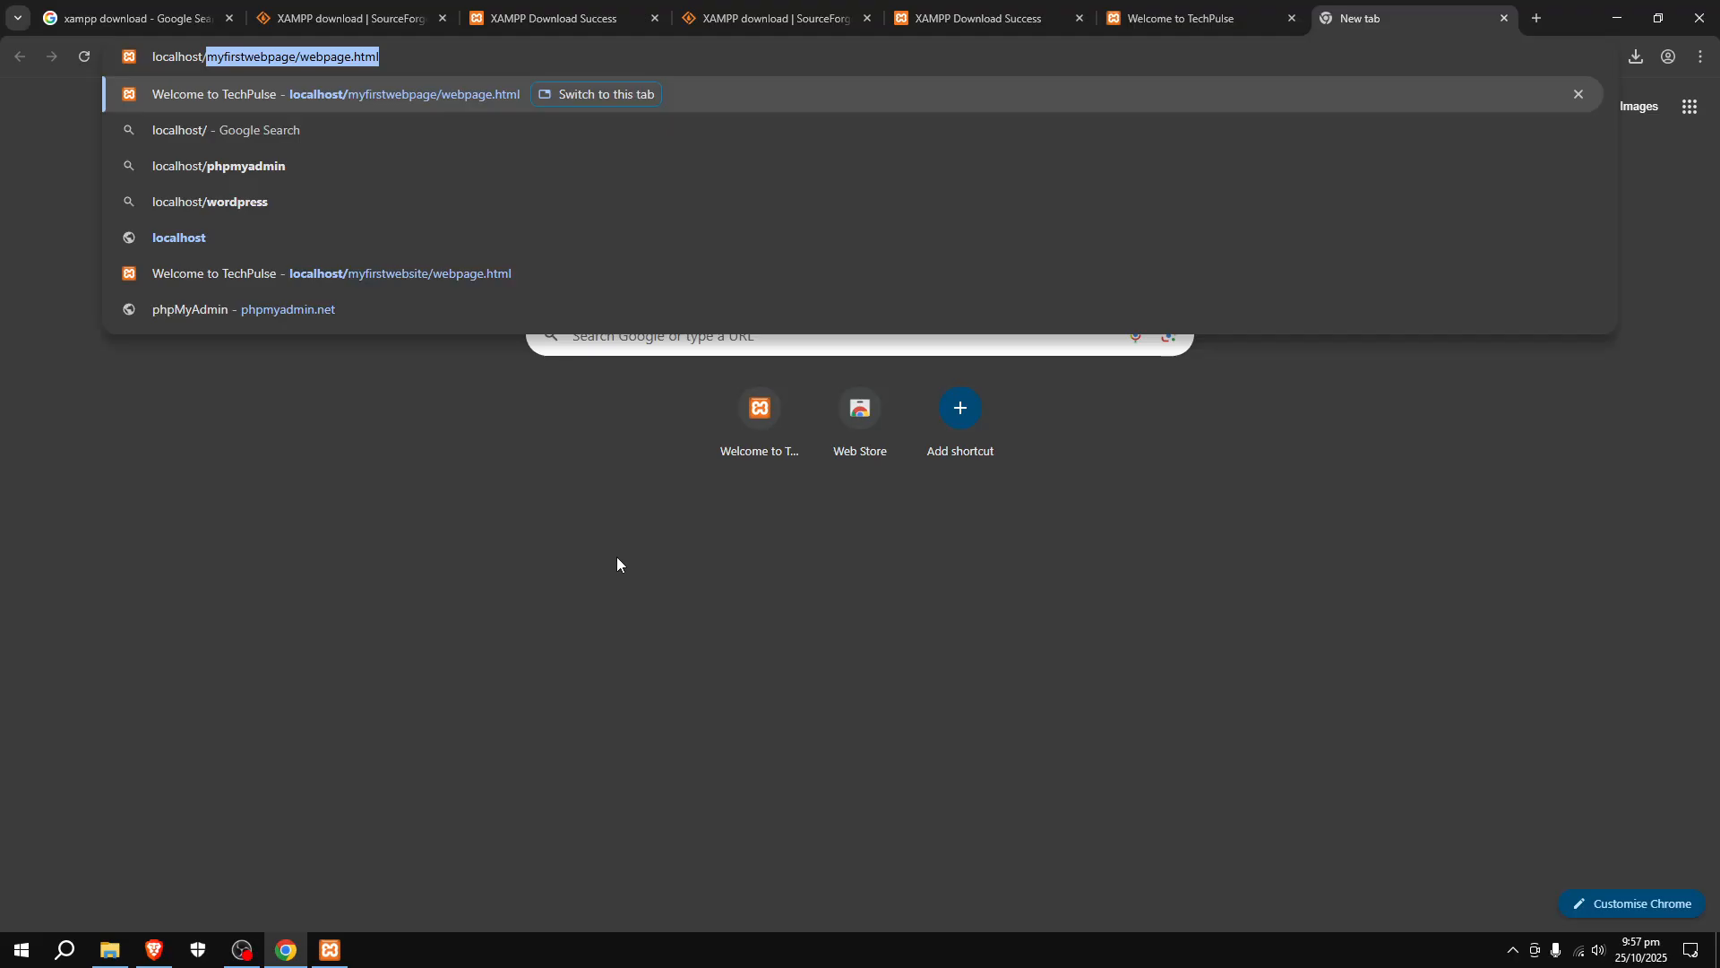
pyautogui.write('myfirst')
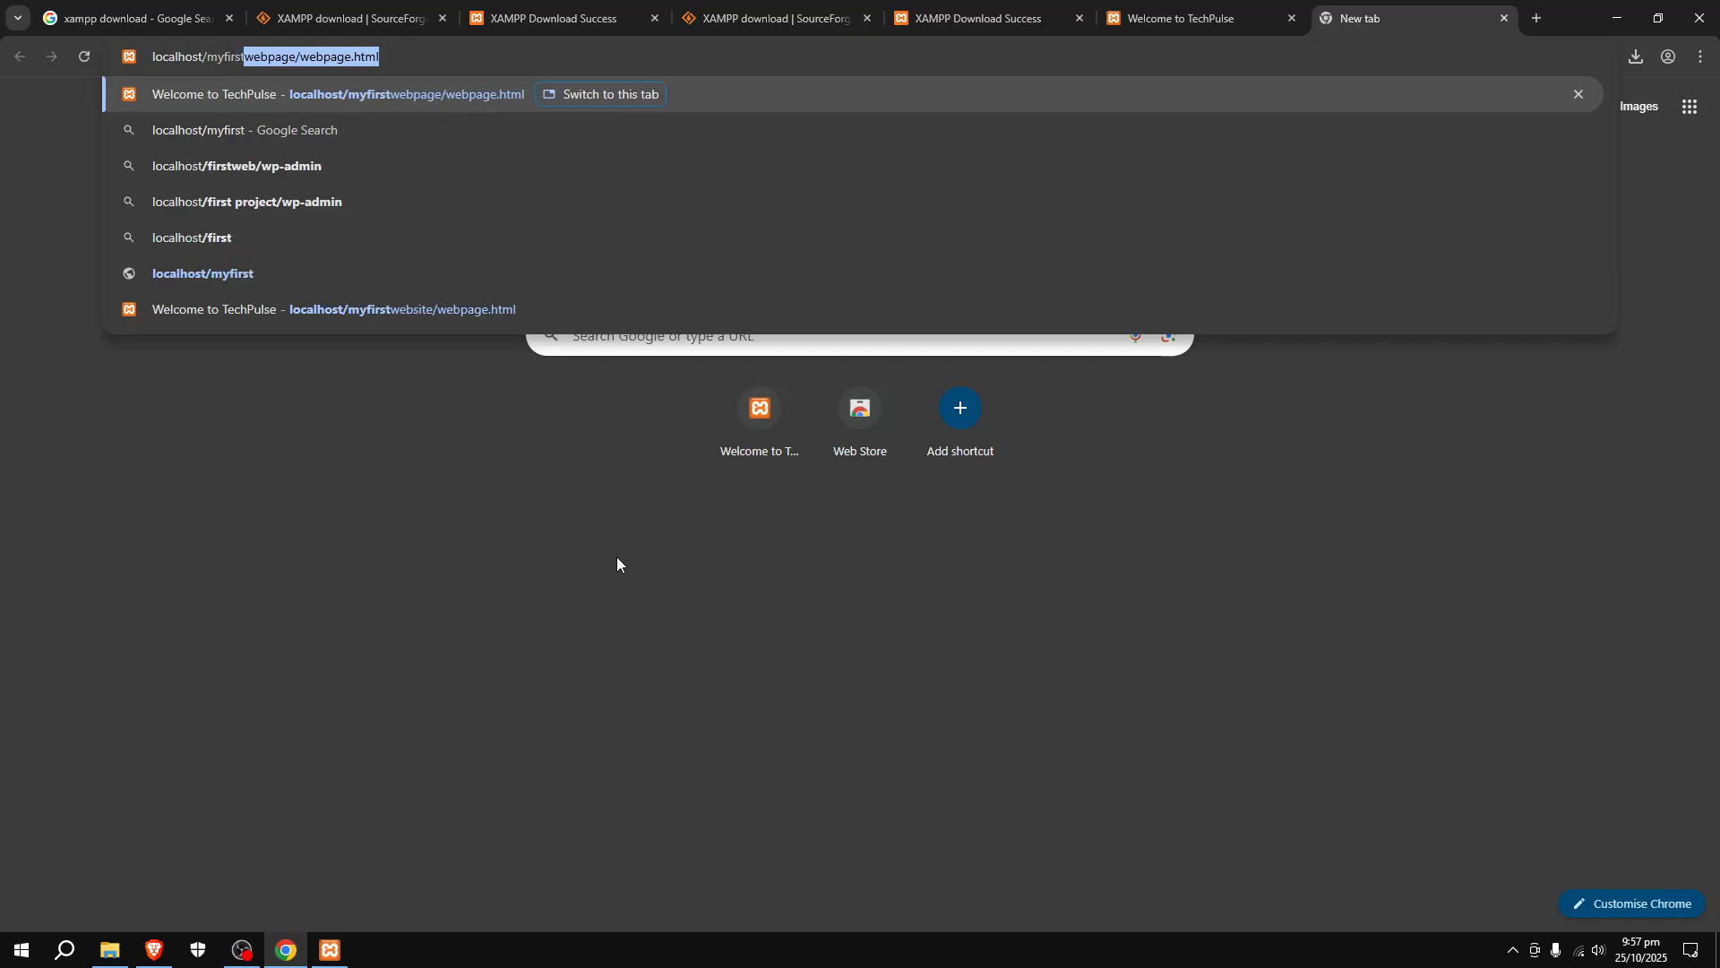
pyautogui.write('webpa')
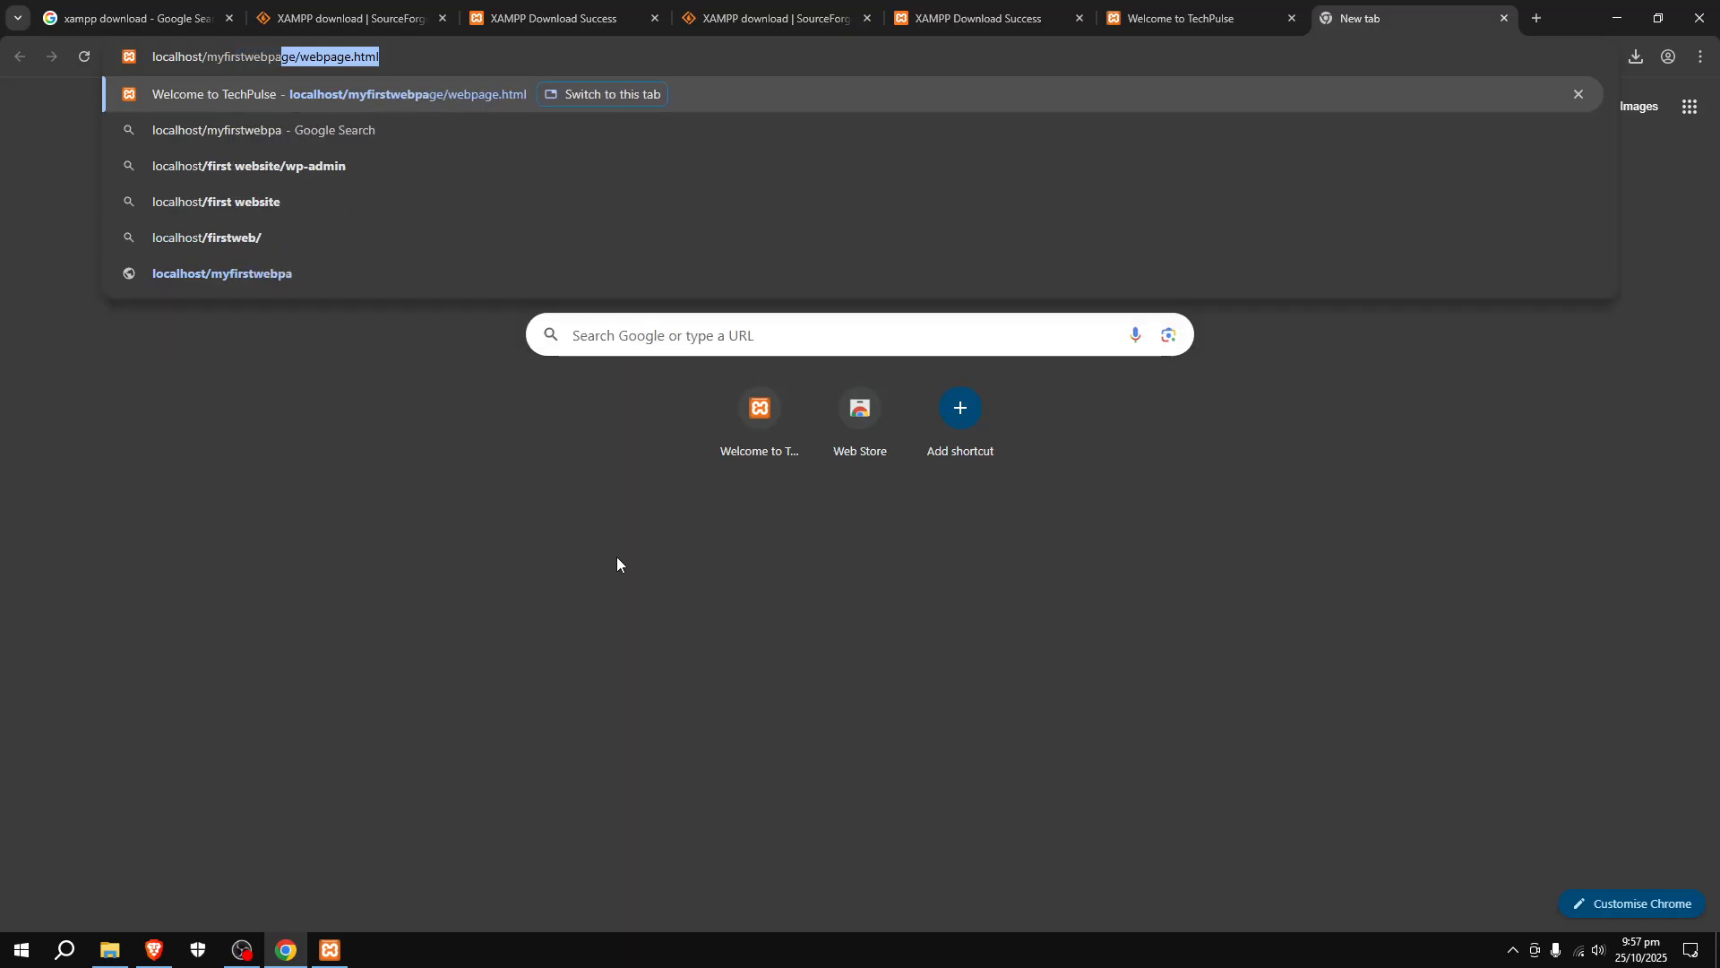
pyautogui.write('ge')
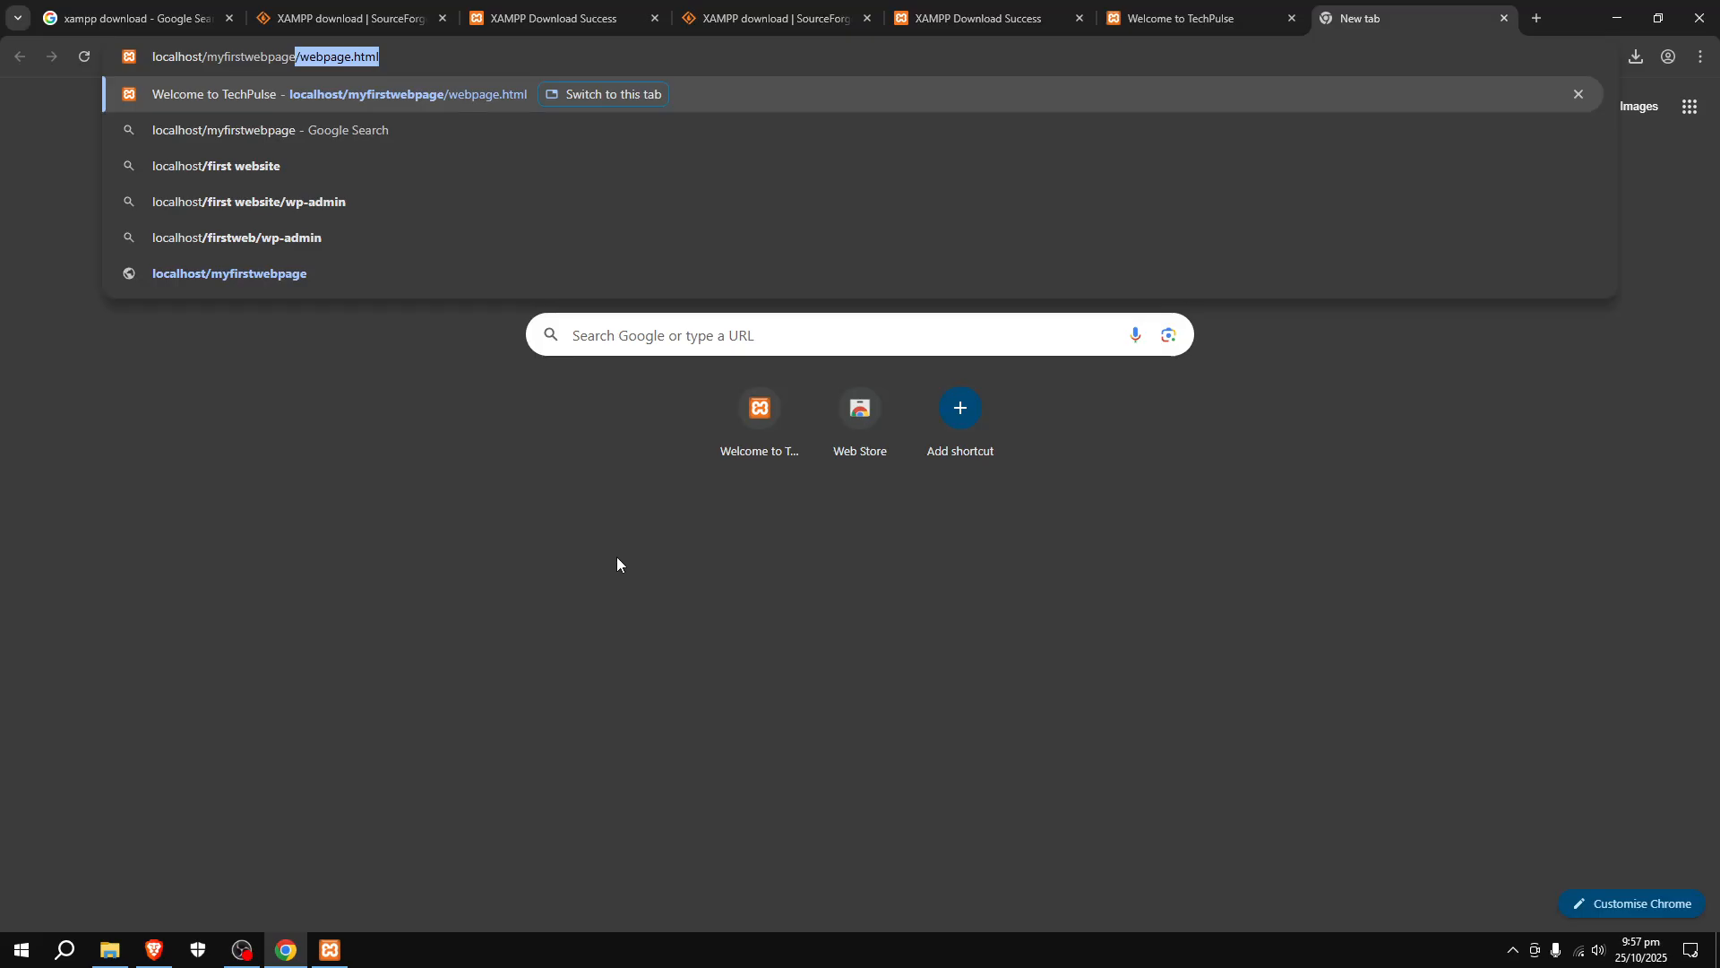
pyautogui.write('/')
pyautogui.write('webpa')
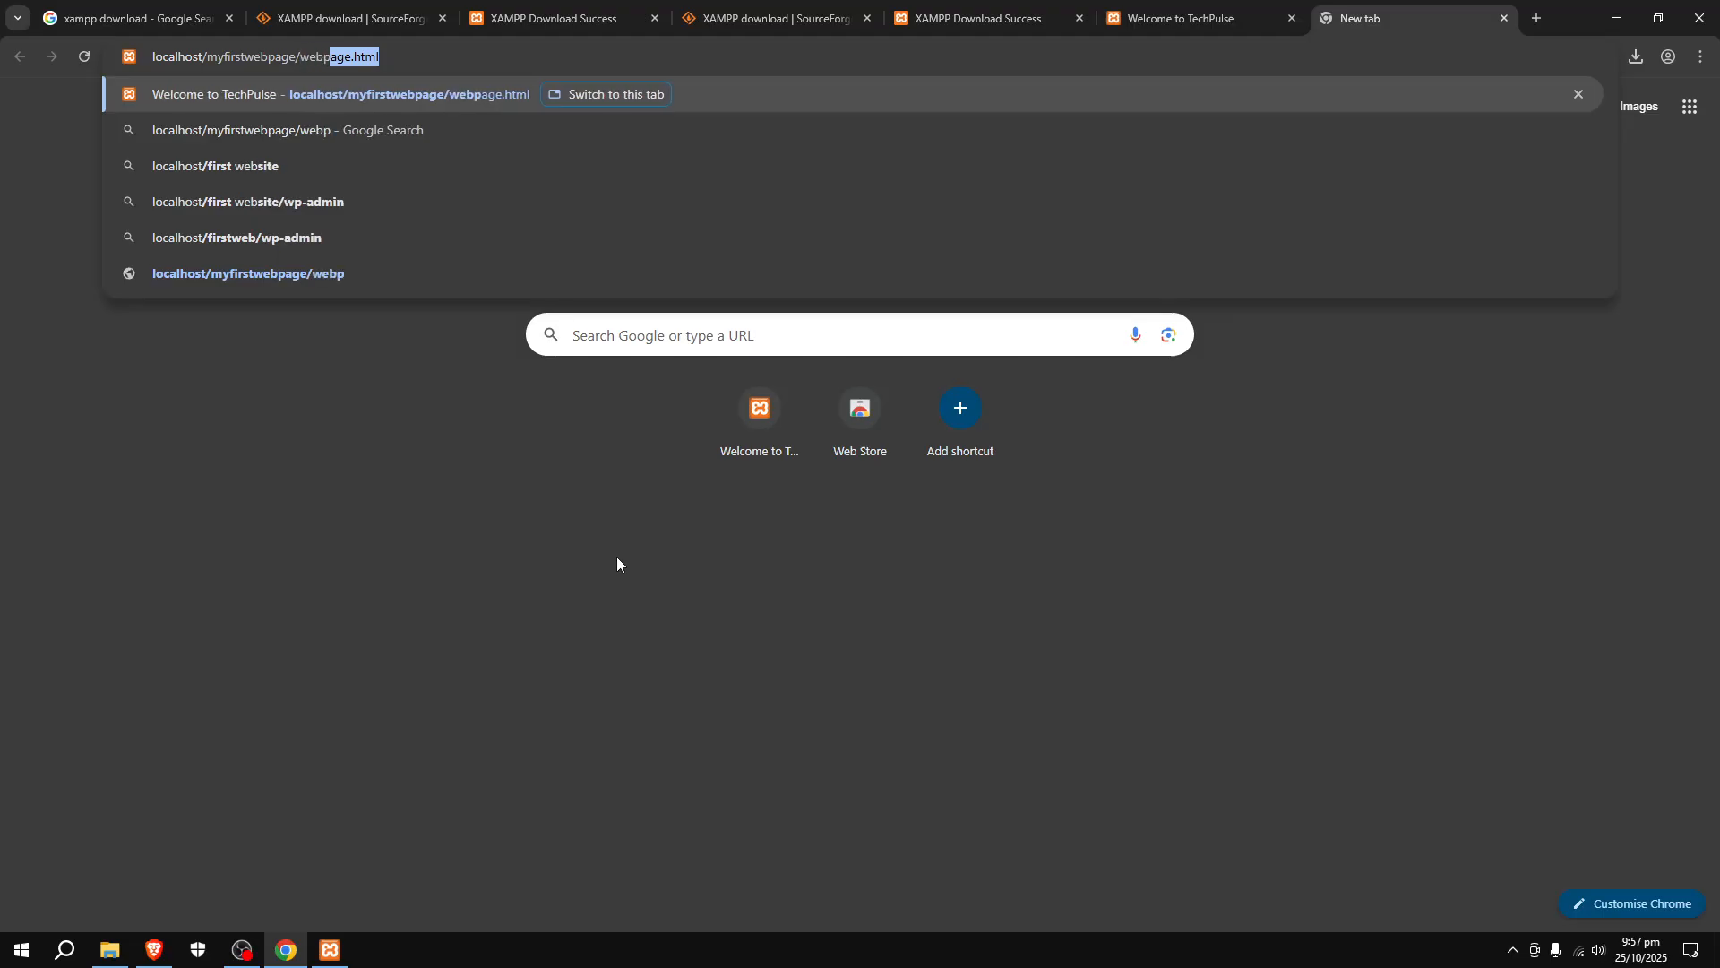
pyautogui.write('ge')
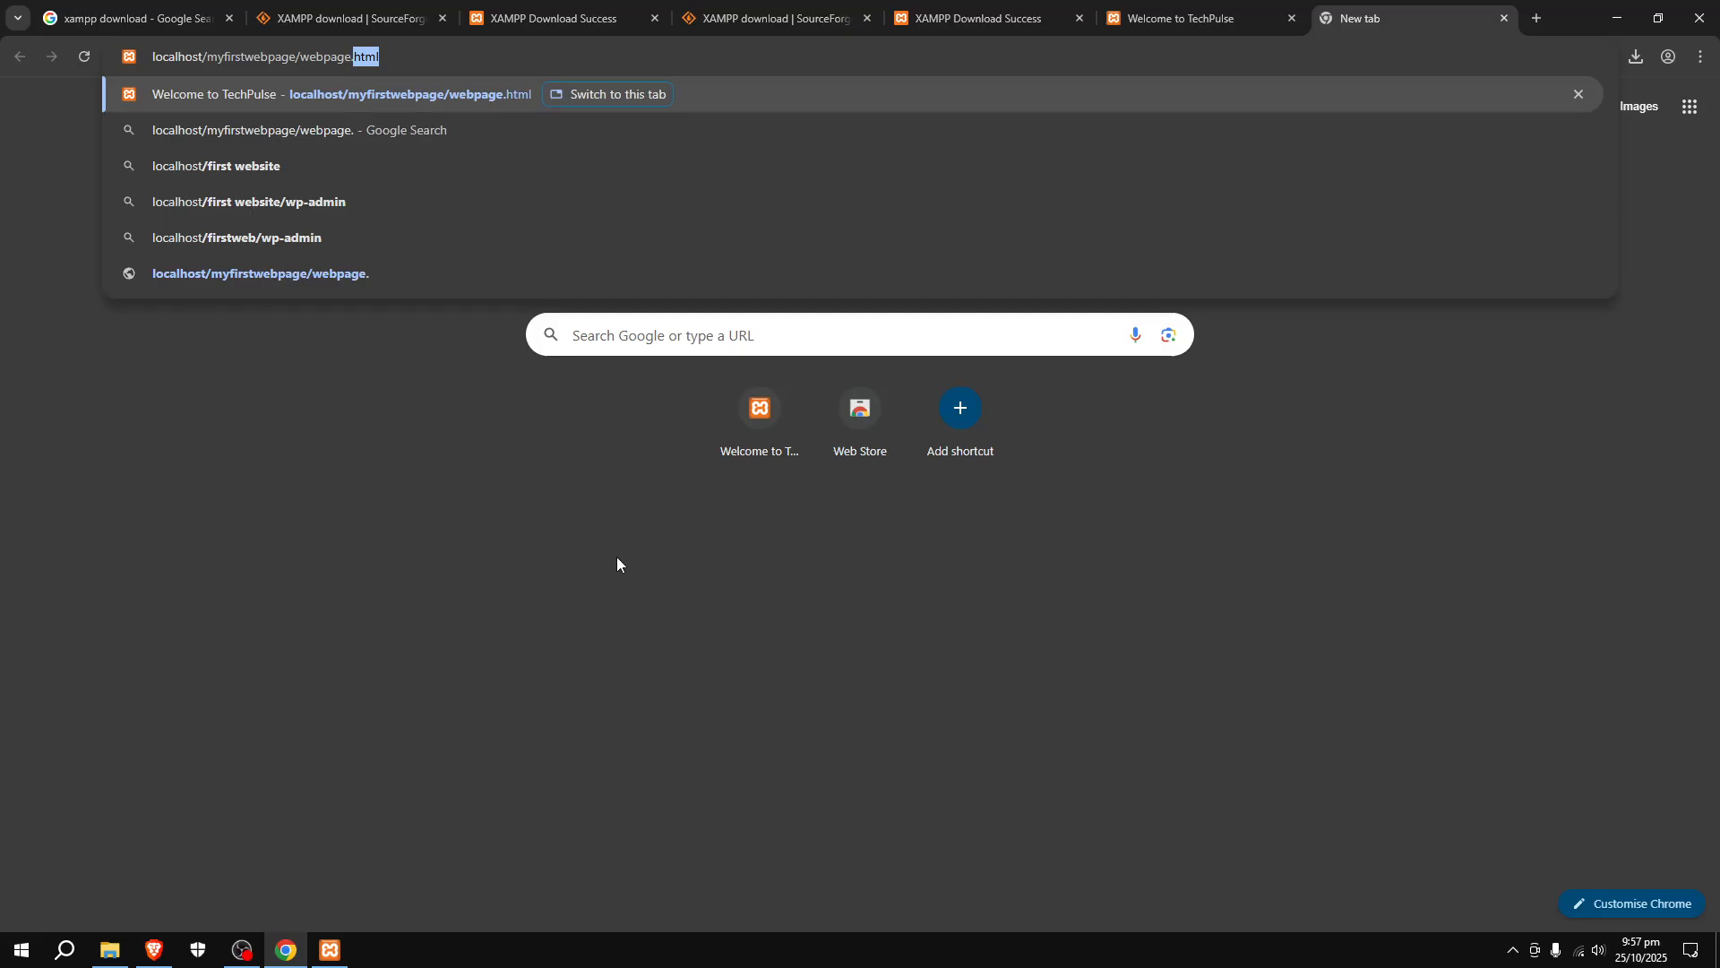
pyautogui.write('.html')
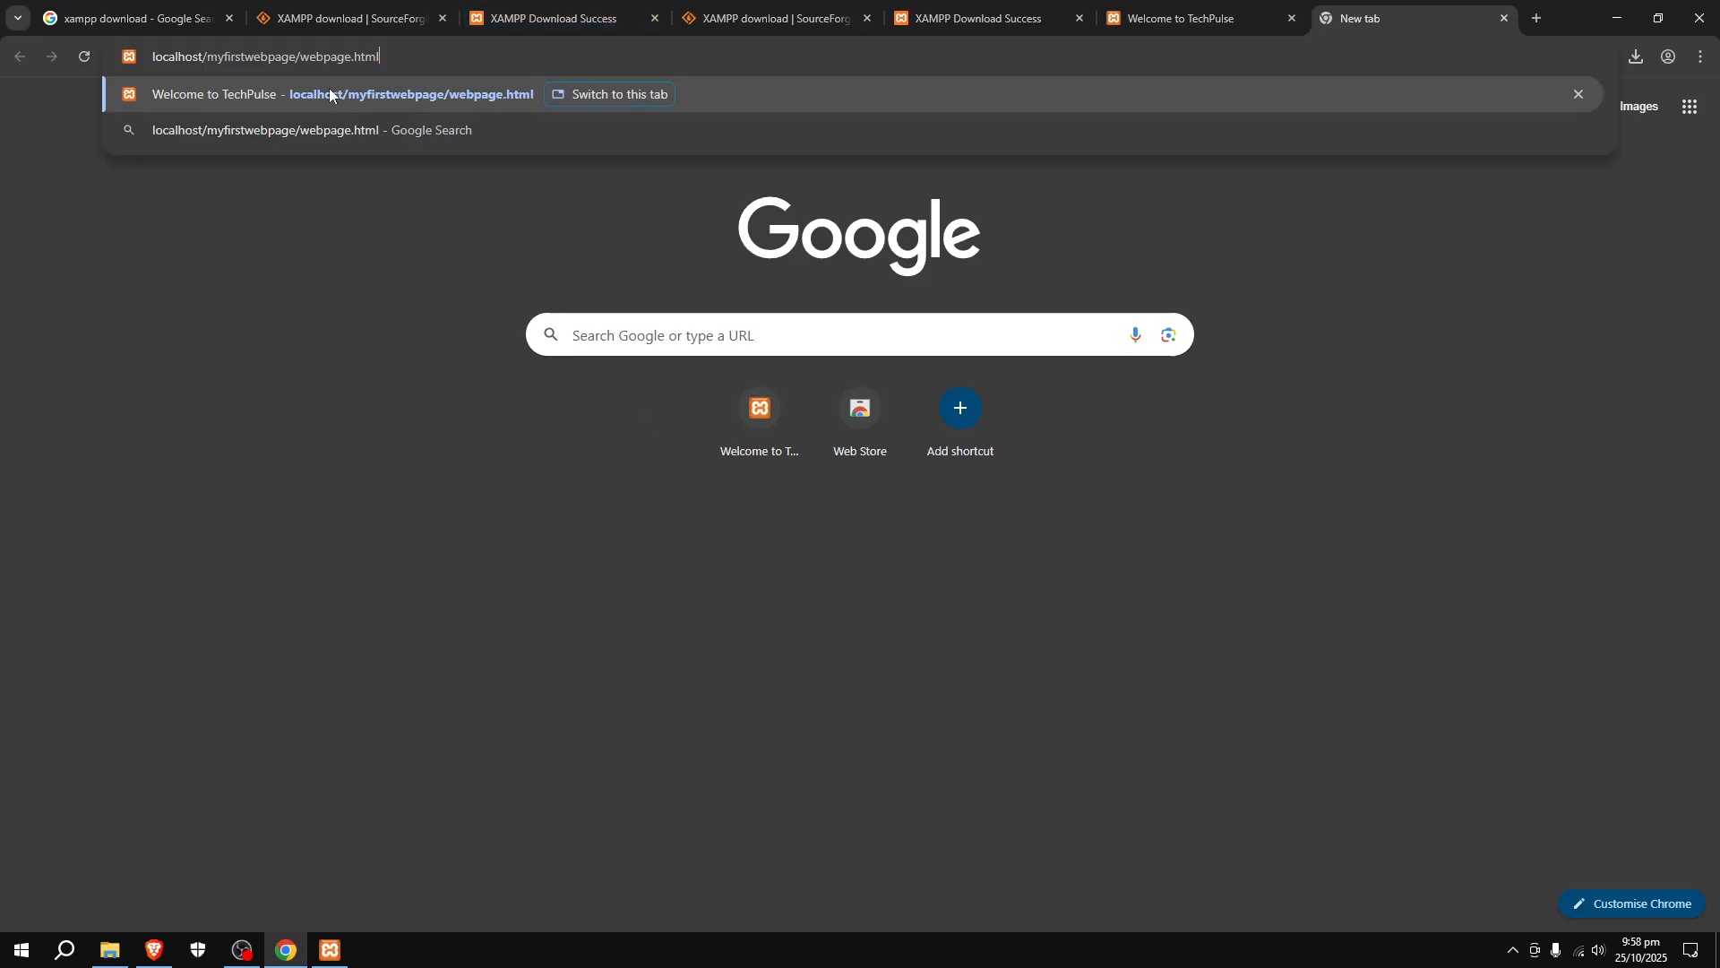
pyautogui.press('Return')
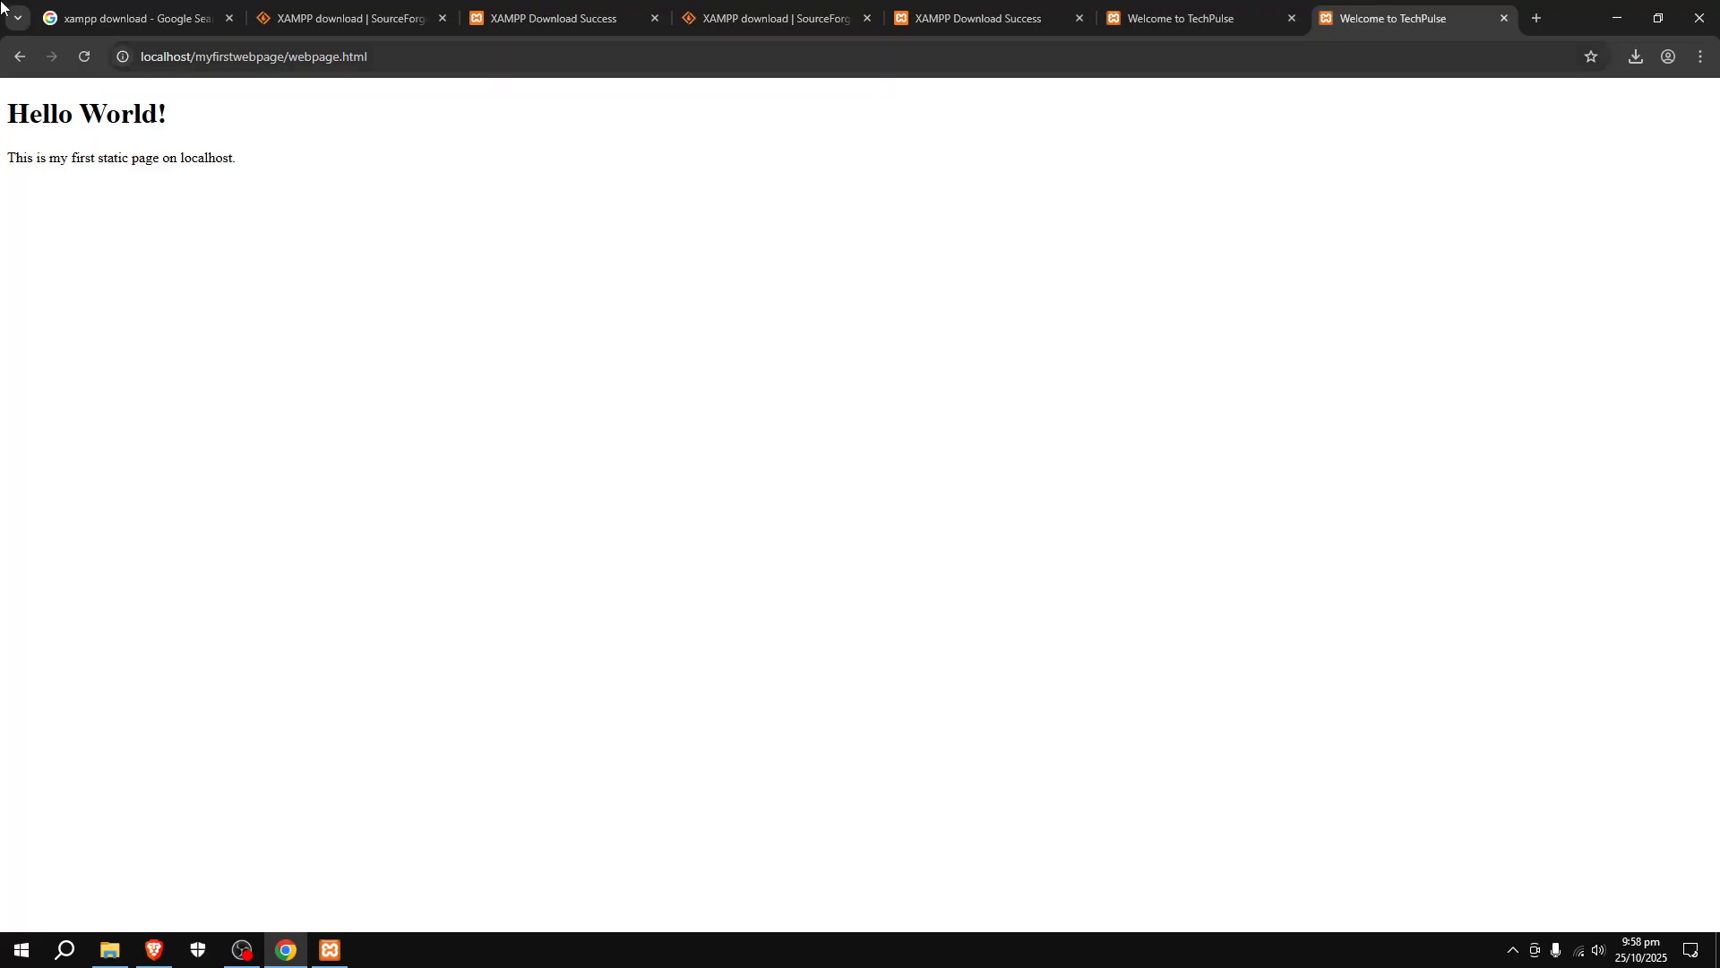